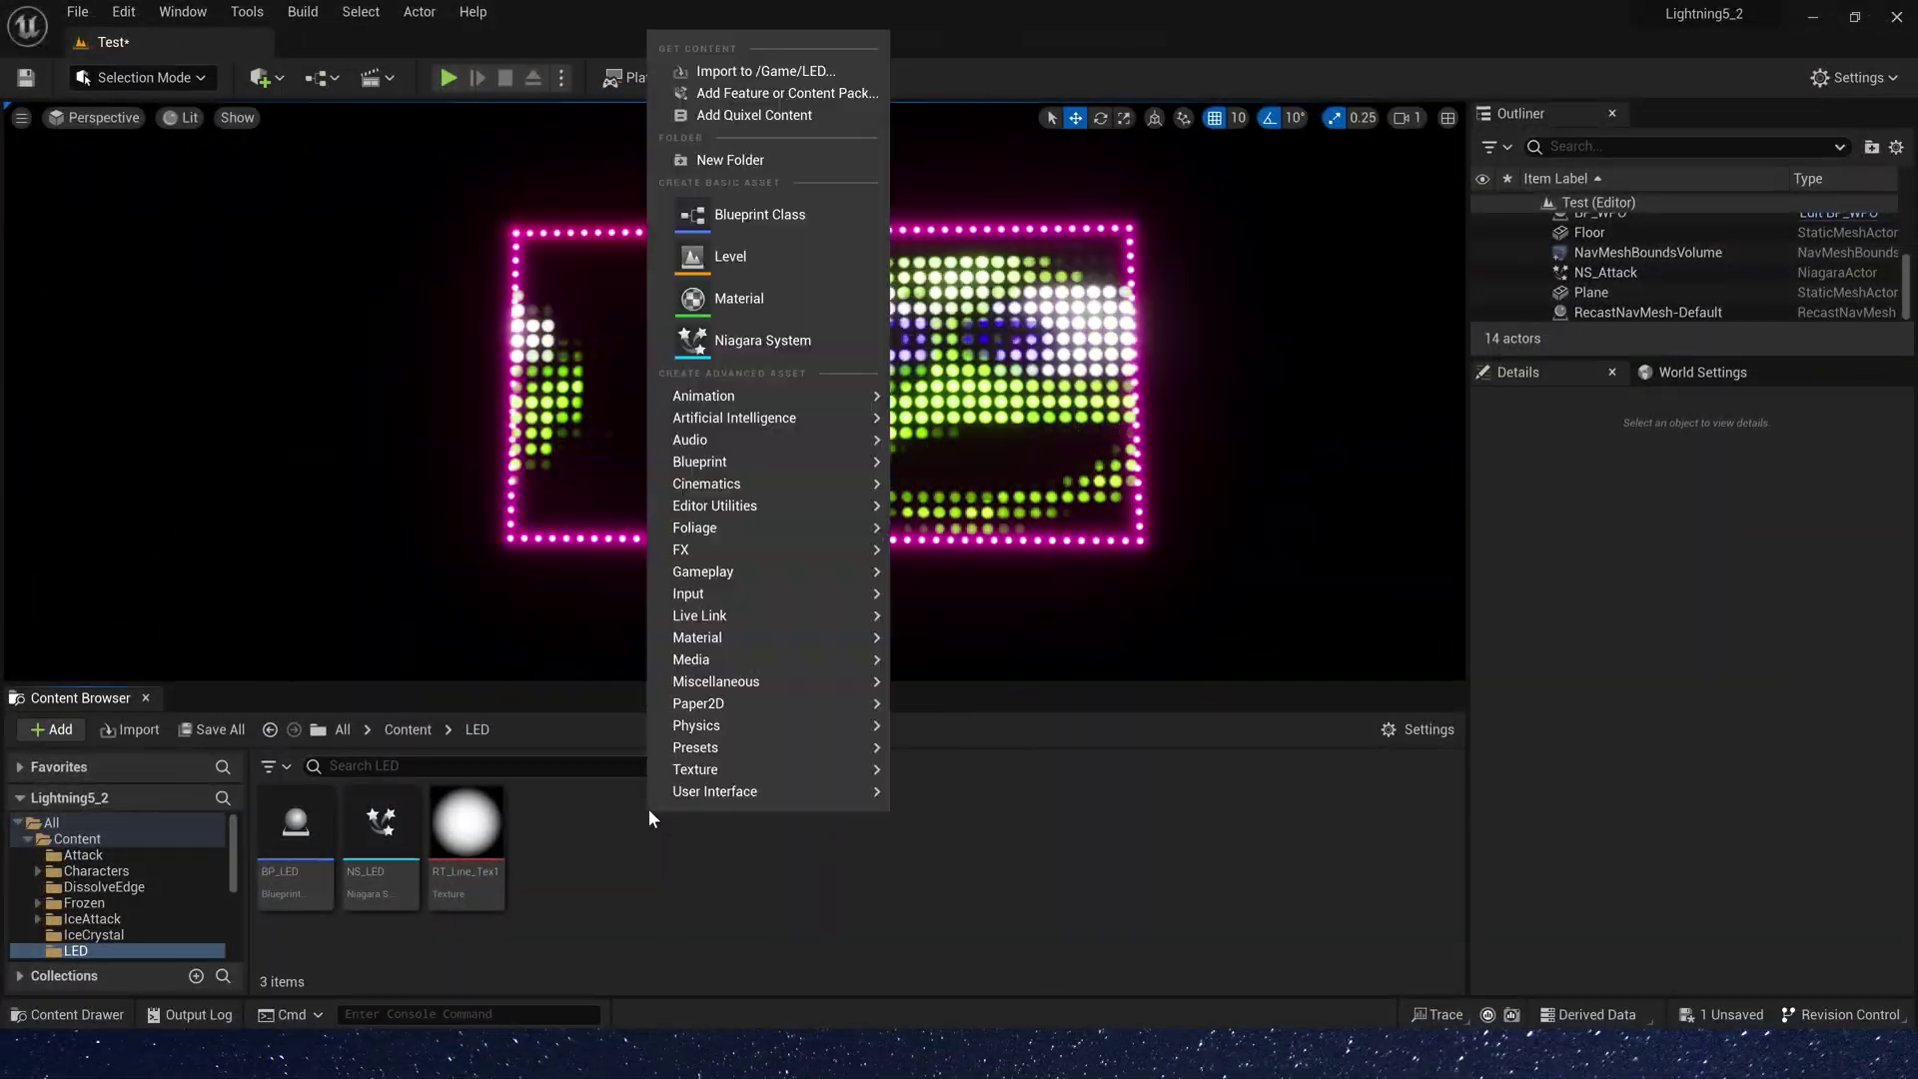
# Create a material named M_LEDSign and add the RT_Line_Tex1 texture to its enlarged graph as a Texture Sample
pyautogui.click(729, 287)
pyautogui.write('M_LEDSign')
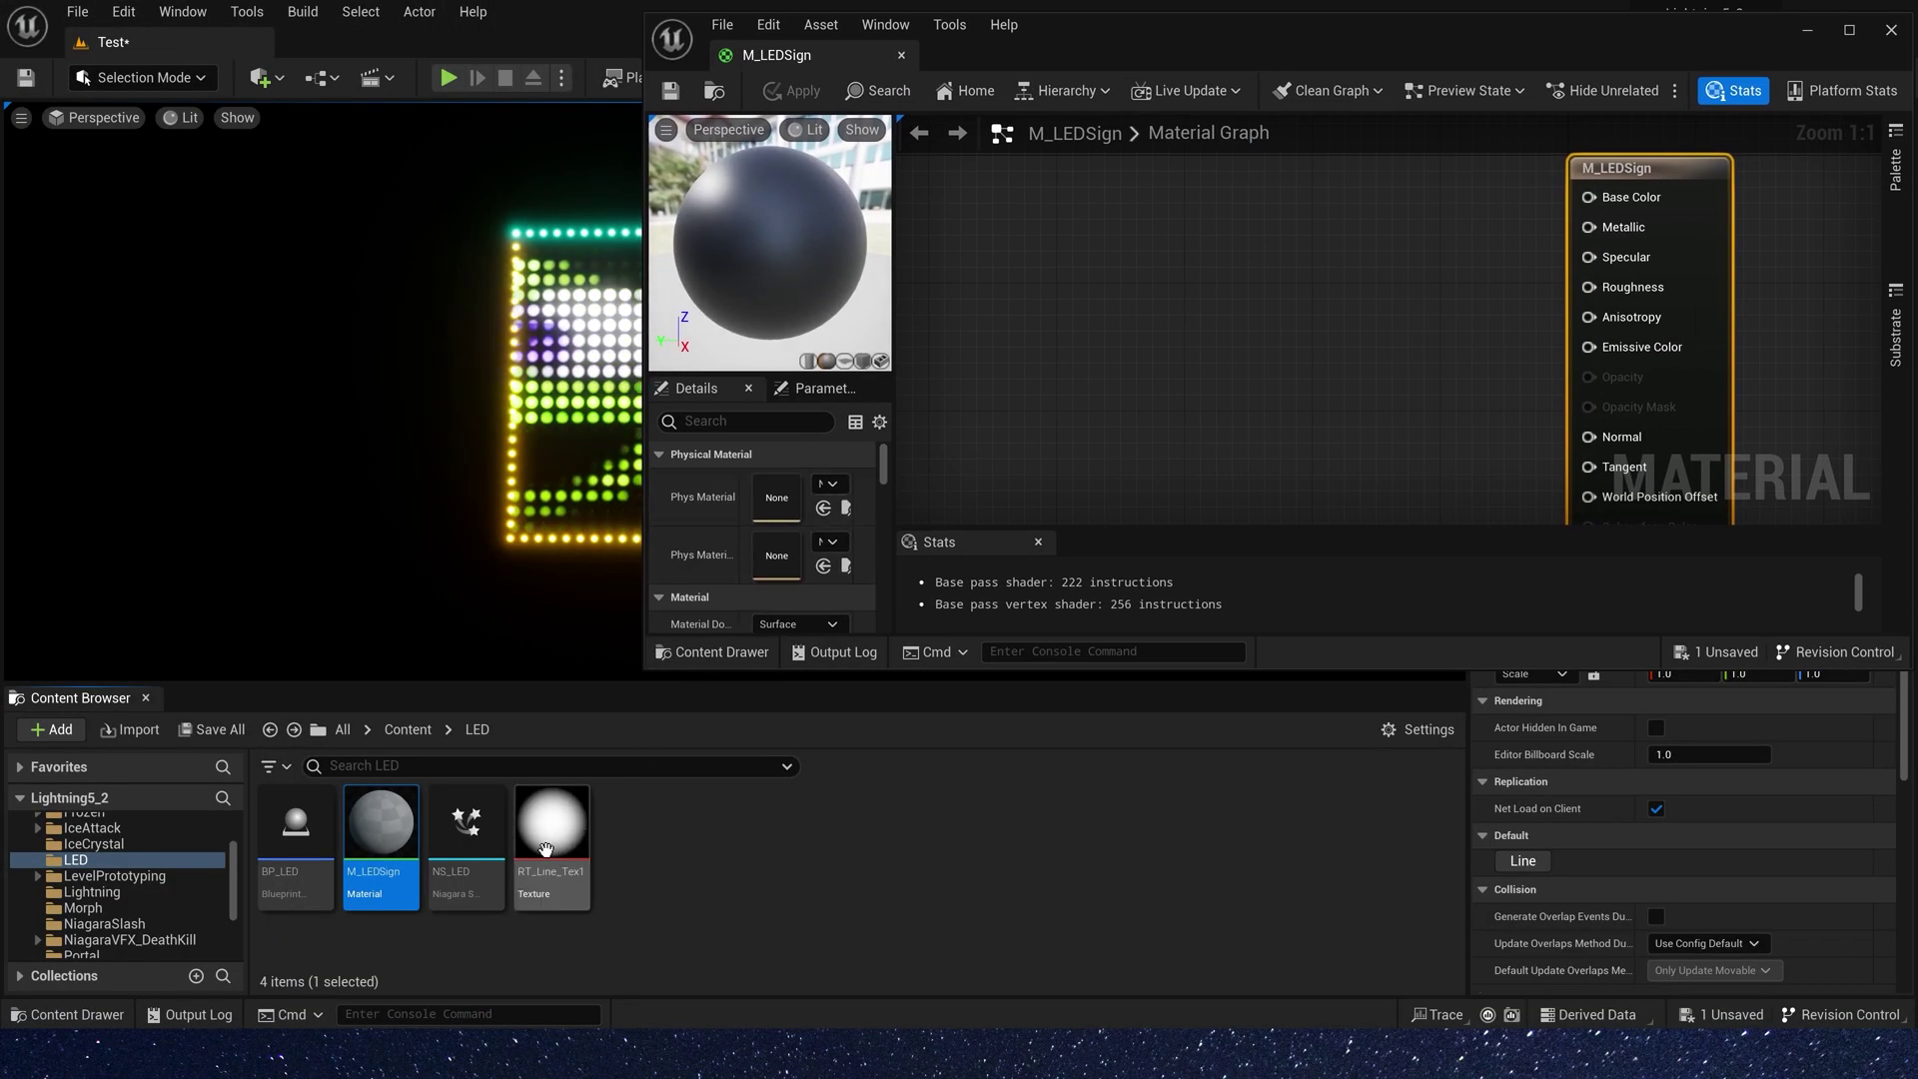
pyautogui.moveTo(545, 848); pyautogui.dragTo(1102, 272)
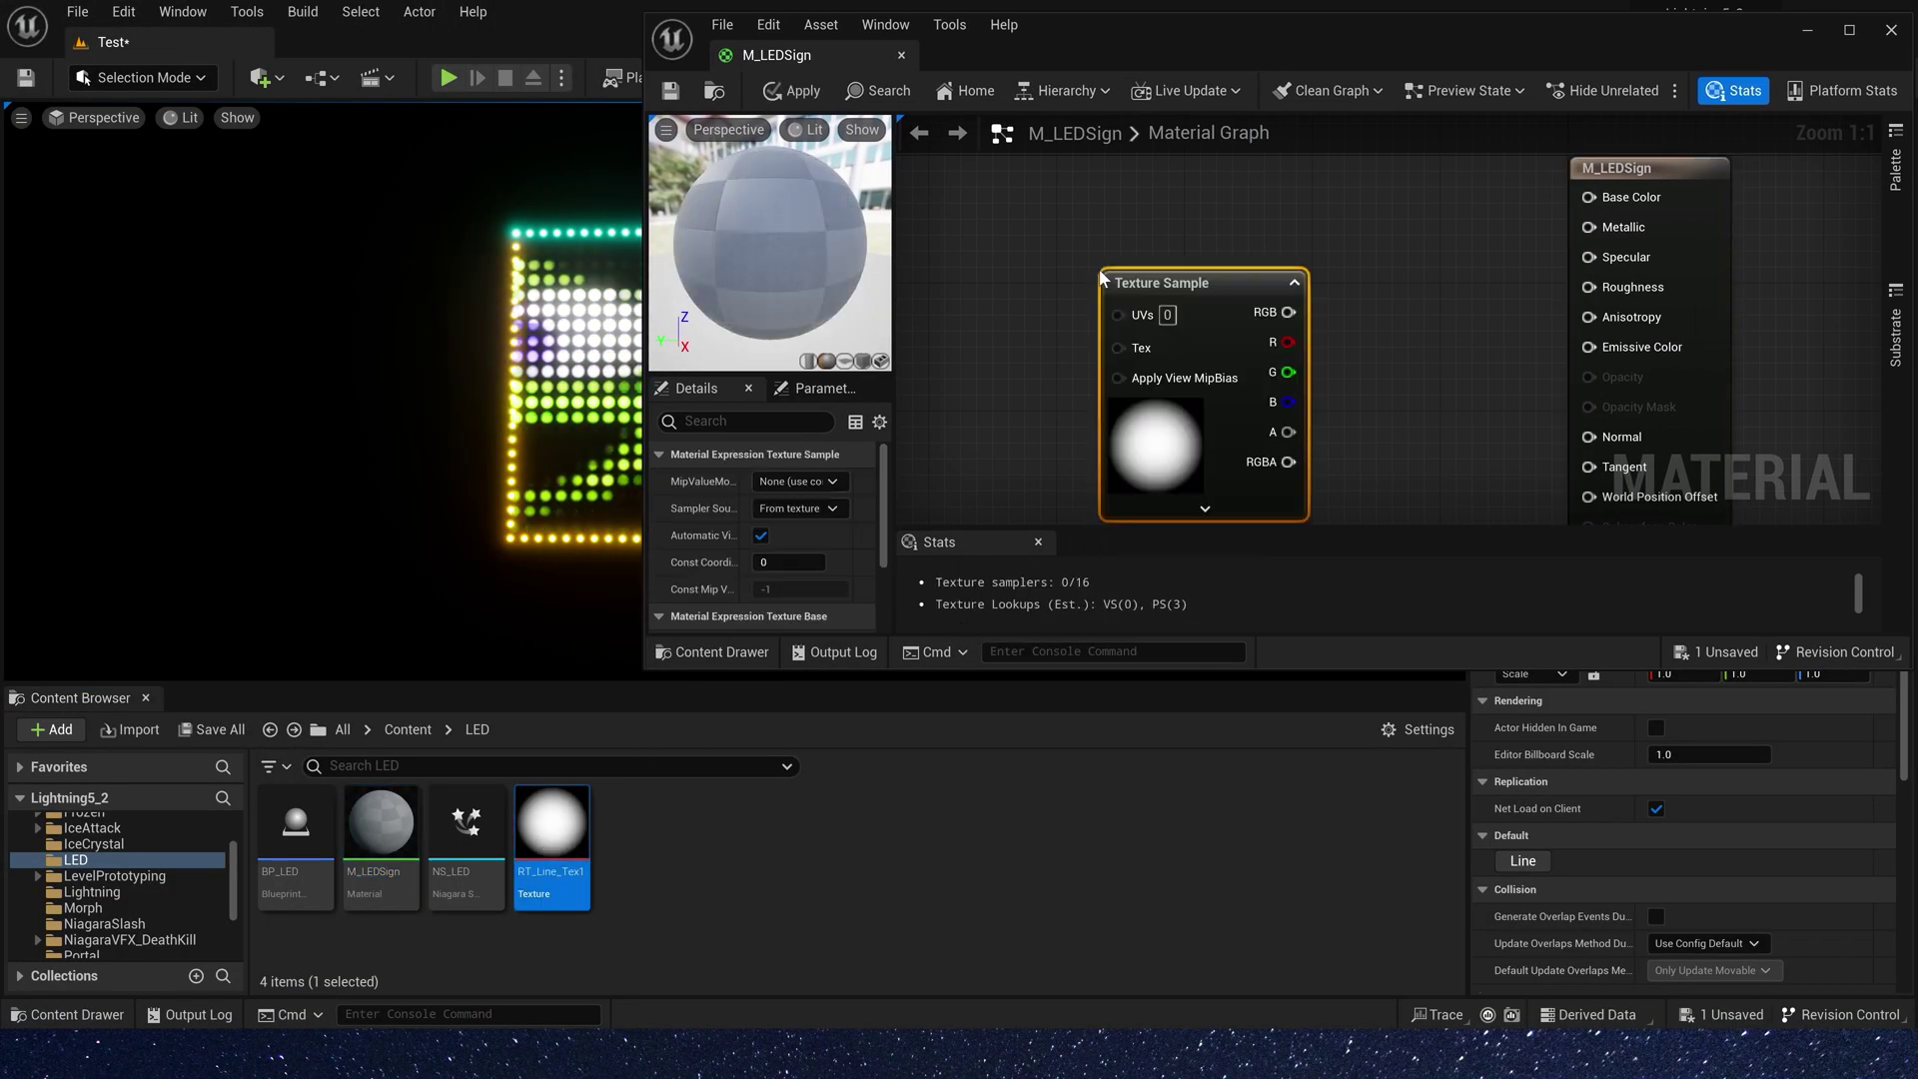
pyautogui.doubleClick(1205, 44)
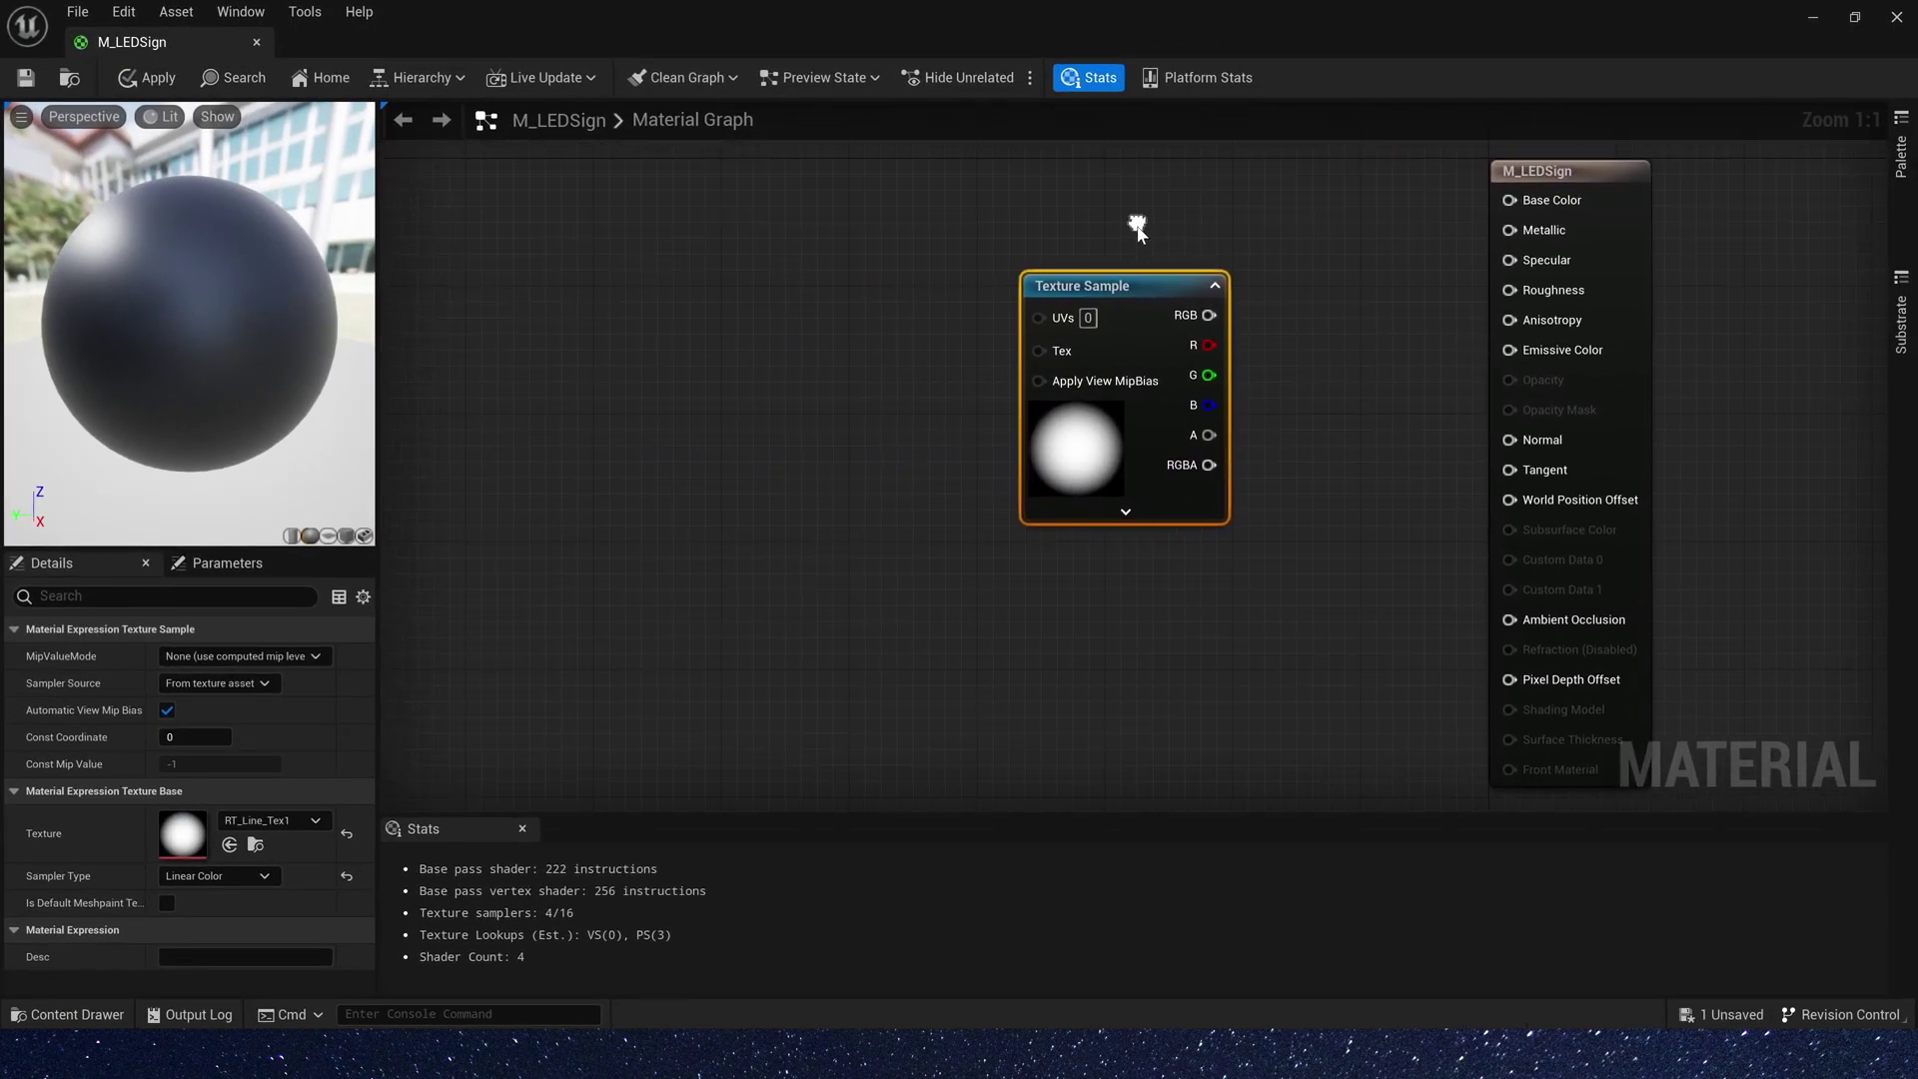
# Add a TexCoord node and a Multiply node, connecting the texture coordinates to the Multiply's A input
pyautogui.click(600, 275)
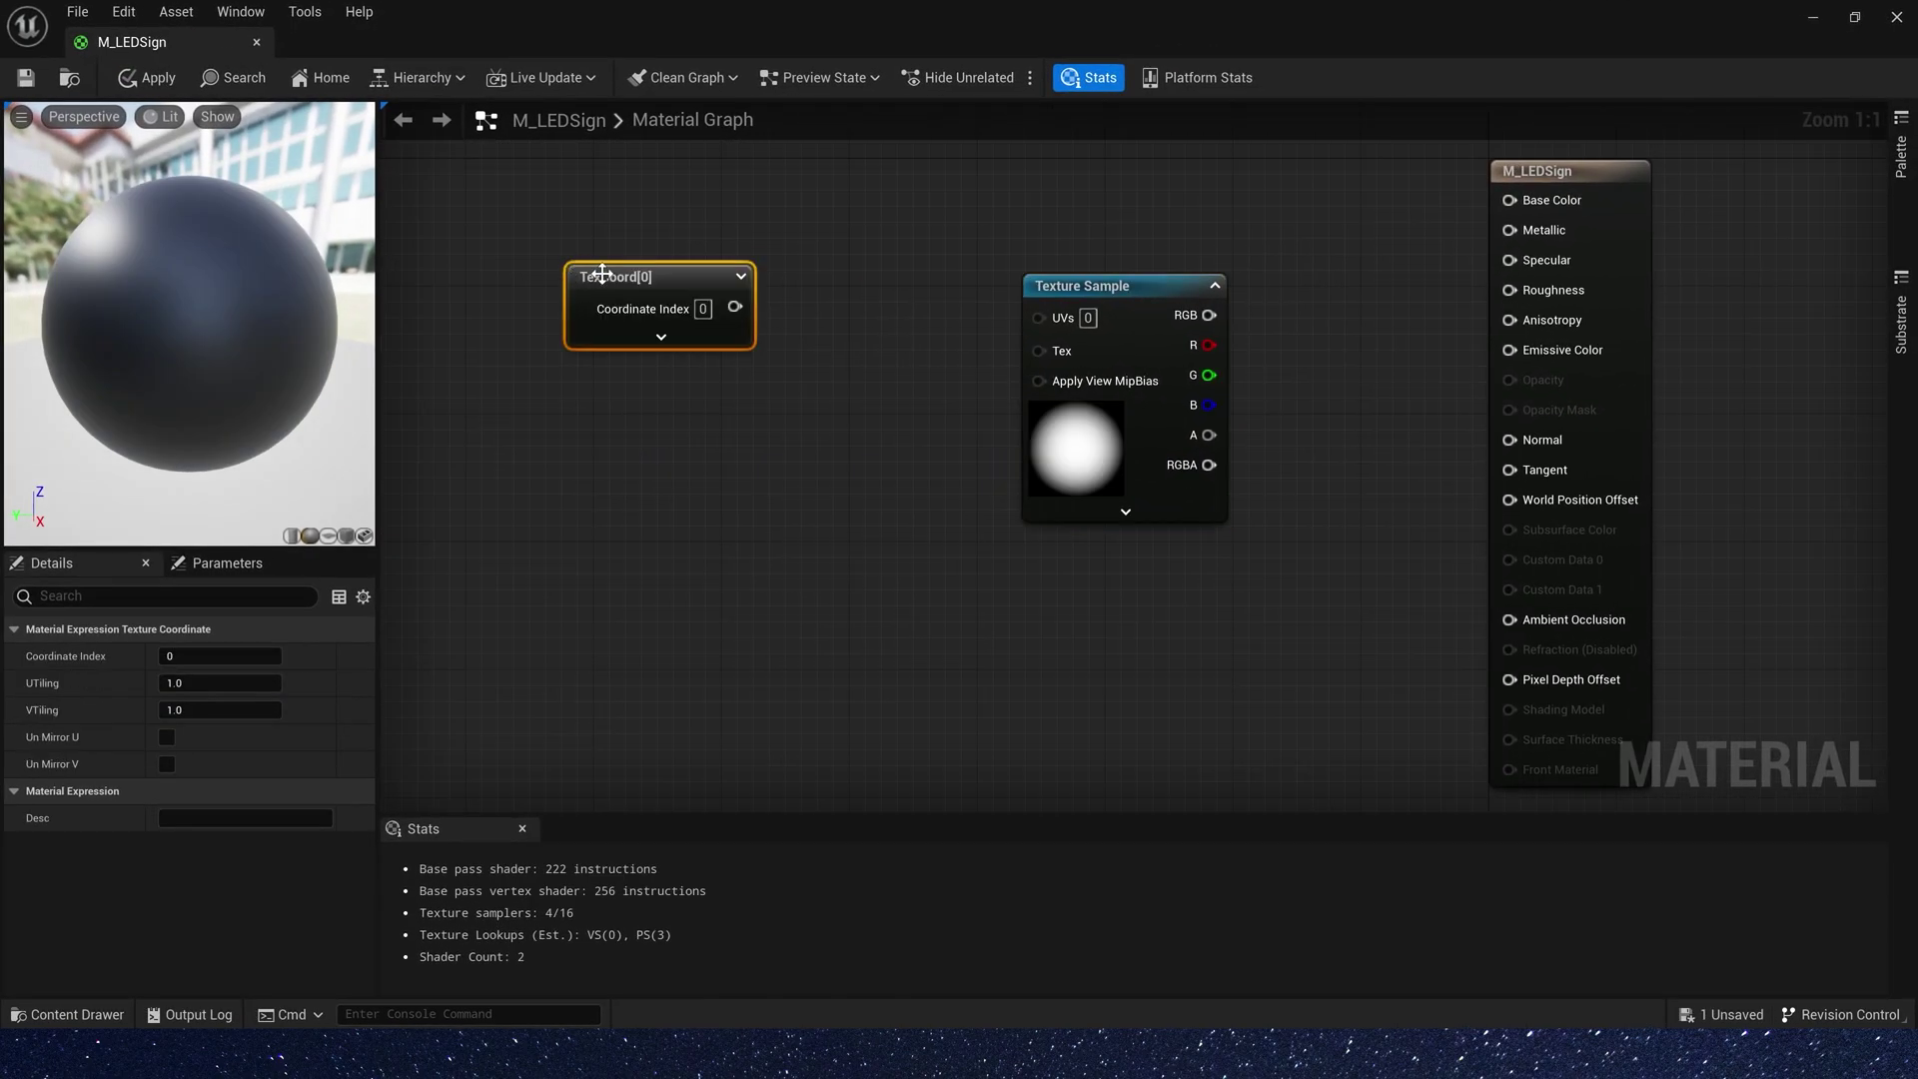
pyautogui.click(789, 296)
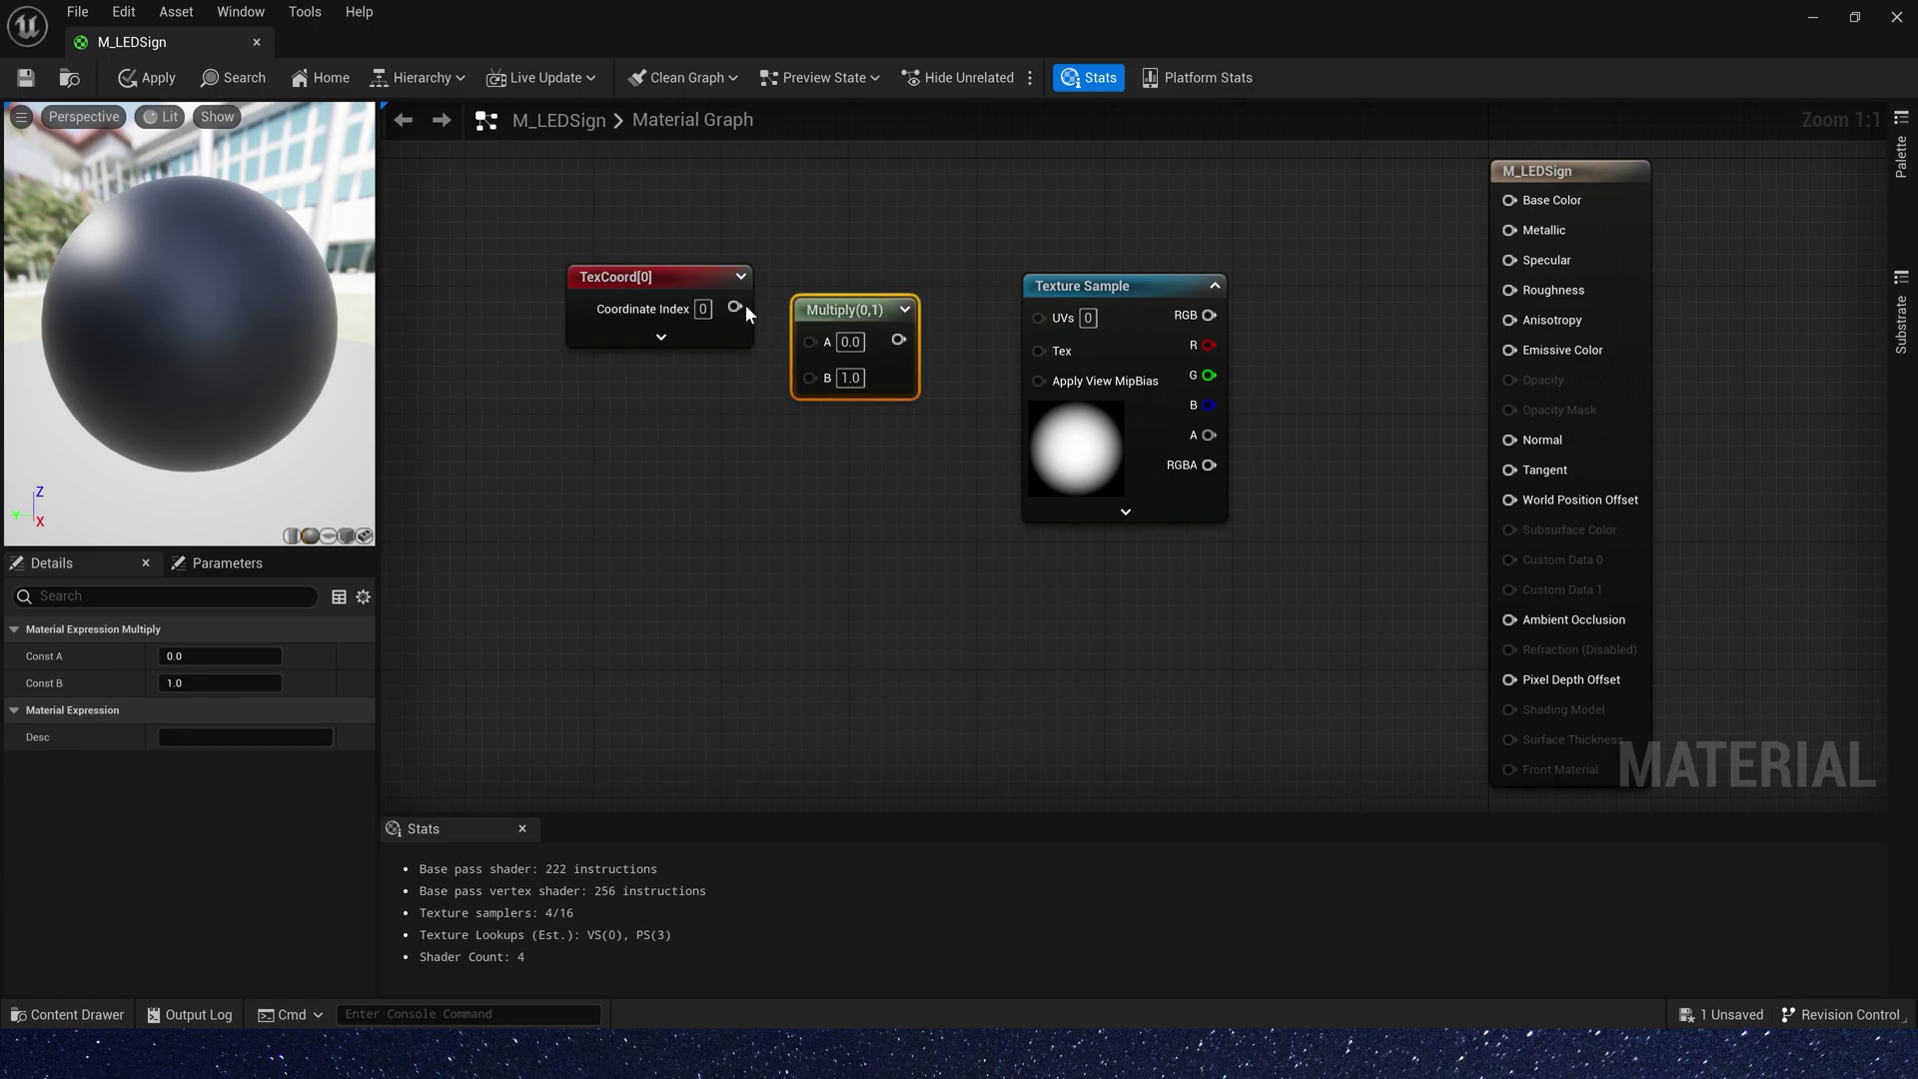
pyautogui.moveTo(821, 345); pyautogui.dragTo(835, 345)
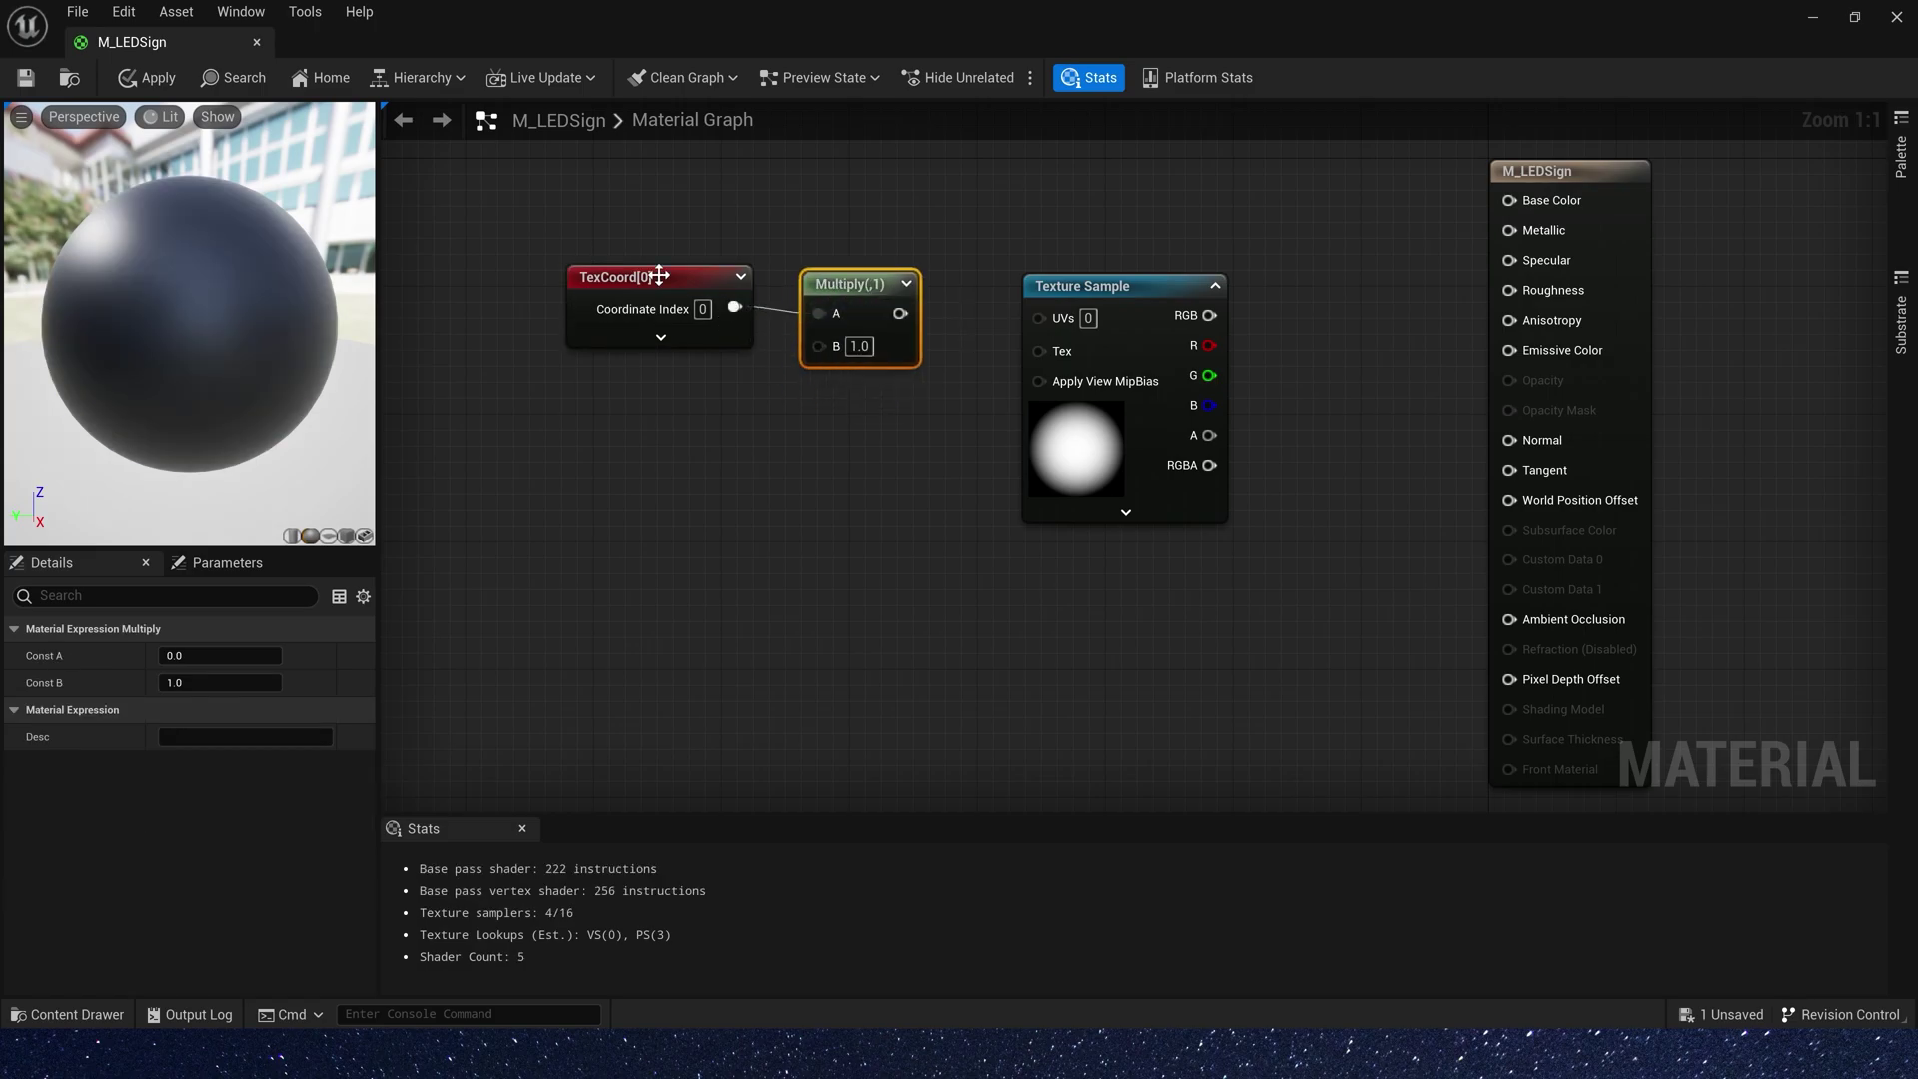
# Create a scalar parameter named TilingU below the TexCoord node and duplicate it as TilingV
pyautogui.click(635, 421)
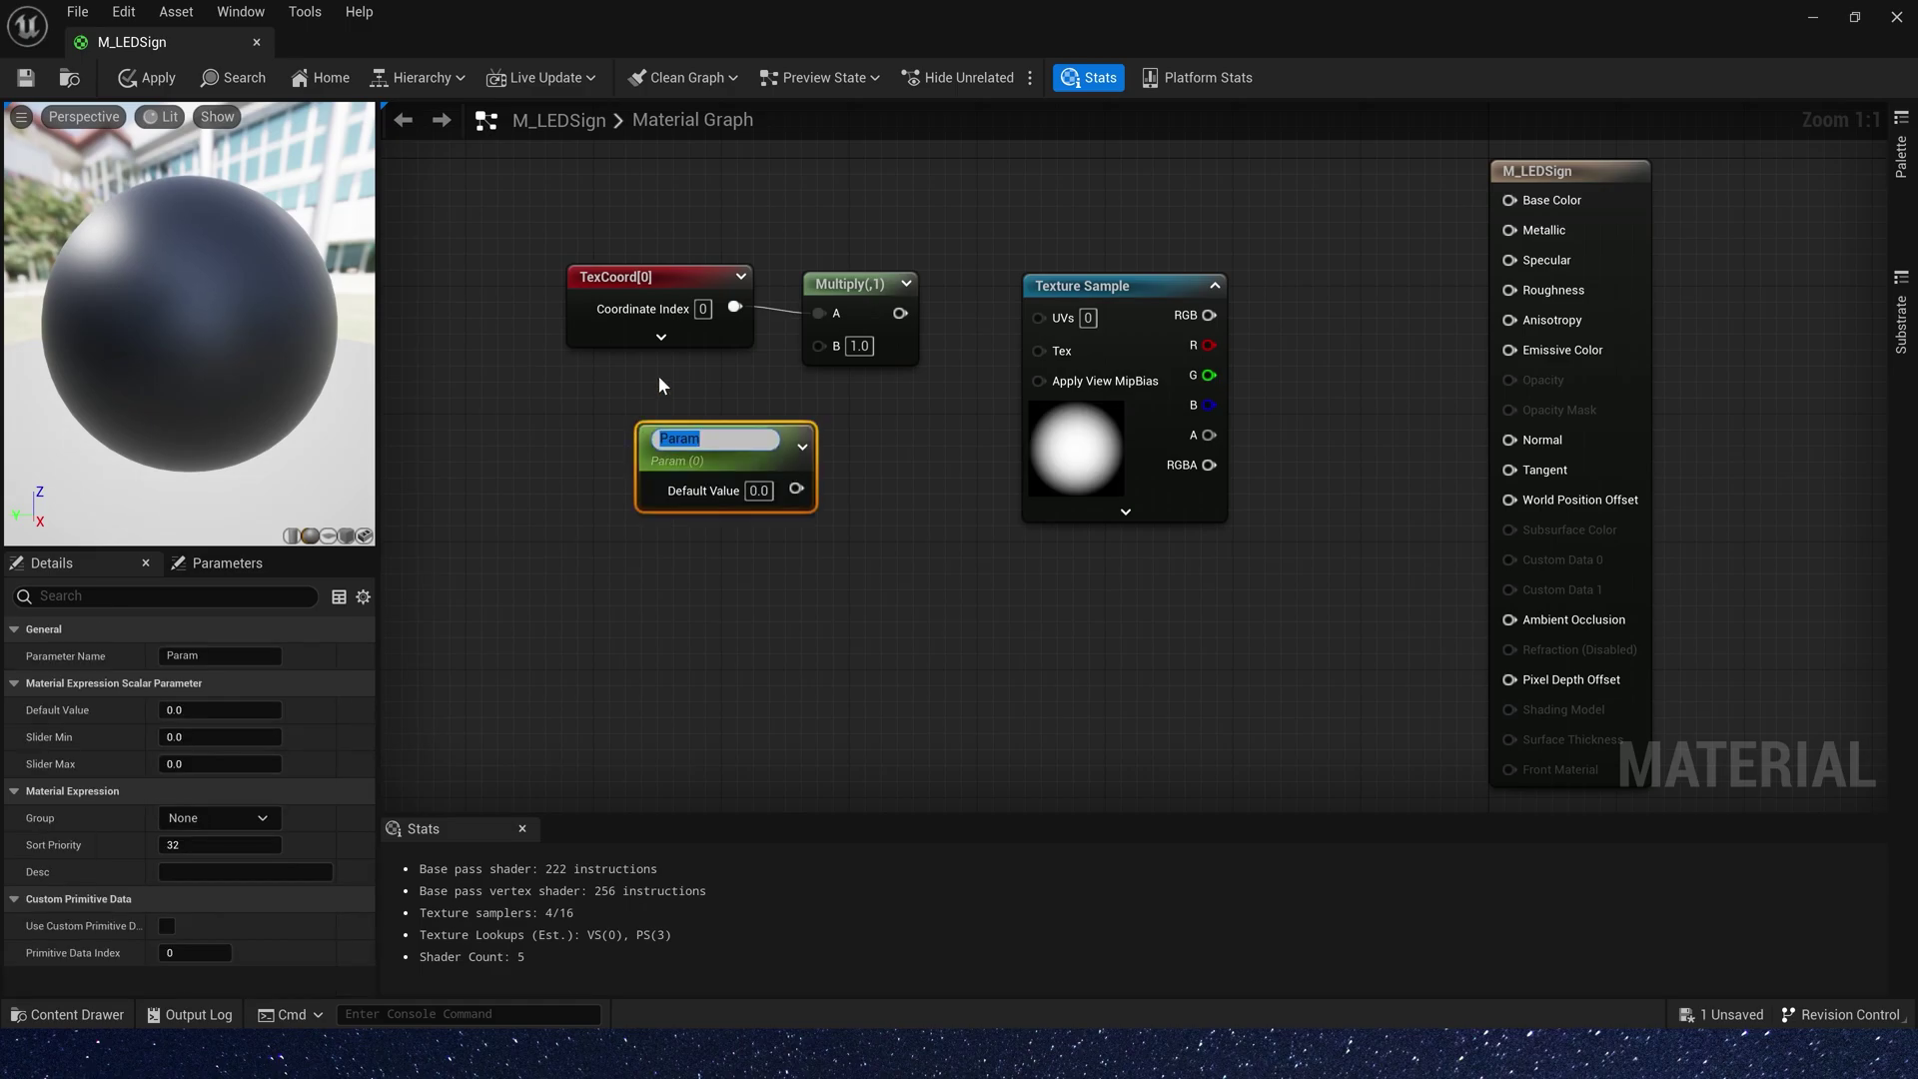
pyautogui.write('TilingU')
pyautogui.press('Return')
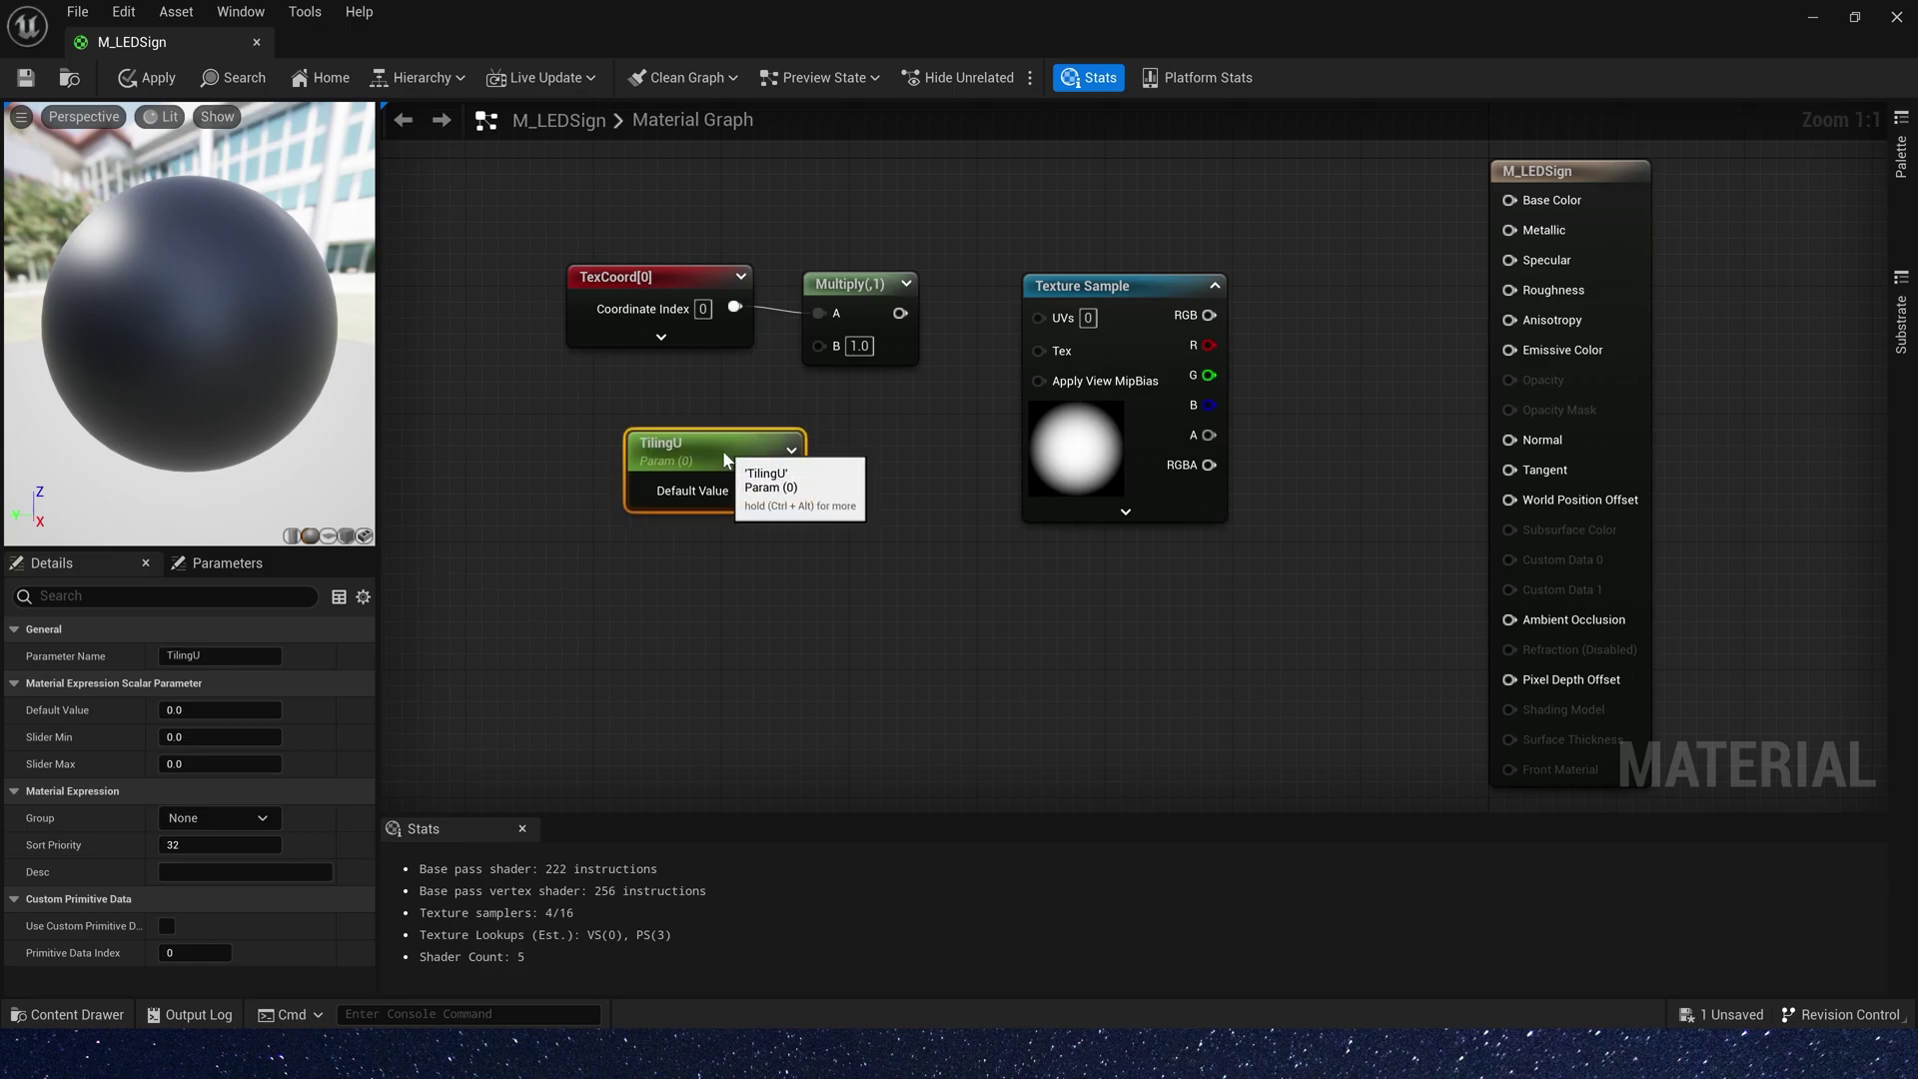
pyautogui.moveTo(725, 460); pyautogui.dragTo(680, 444)
pyautogui.hotkey('ctrl', 'd')
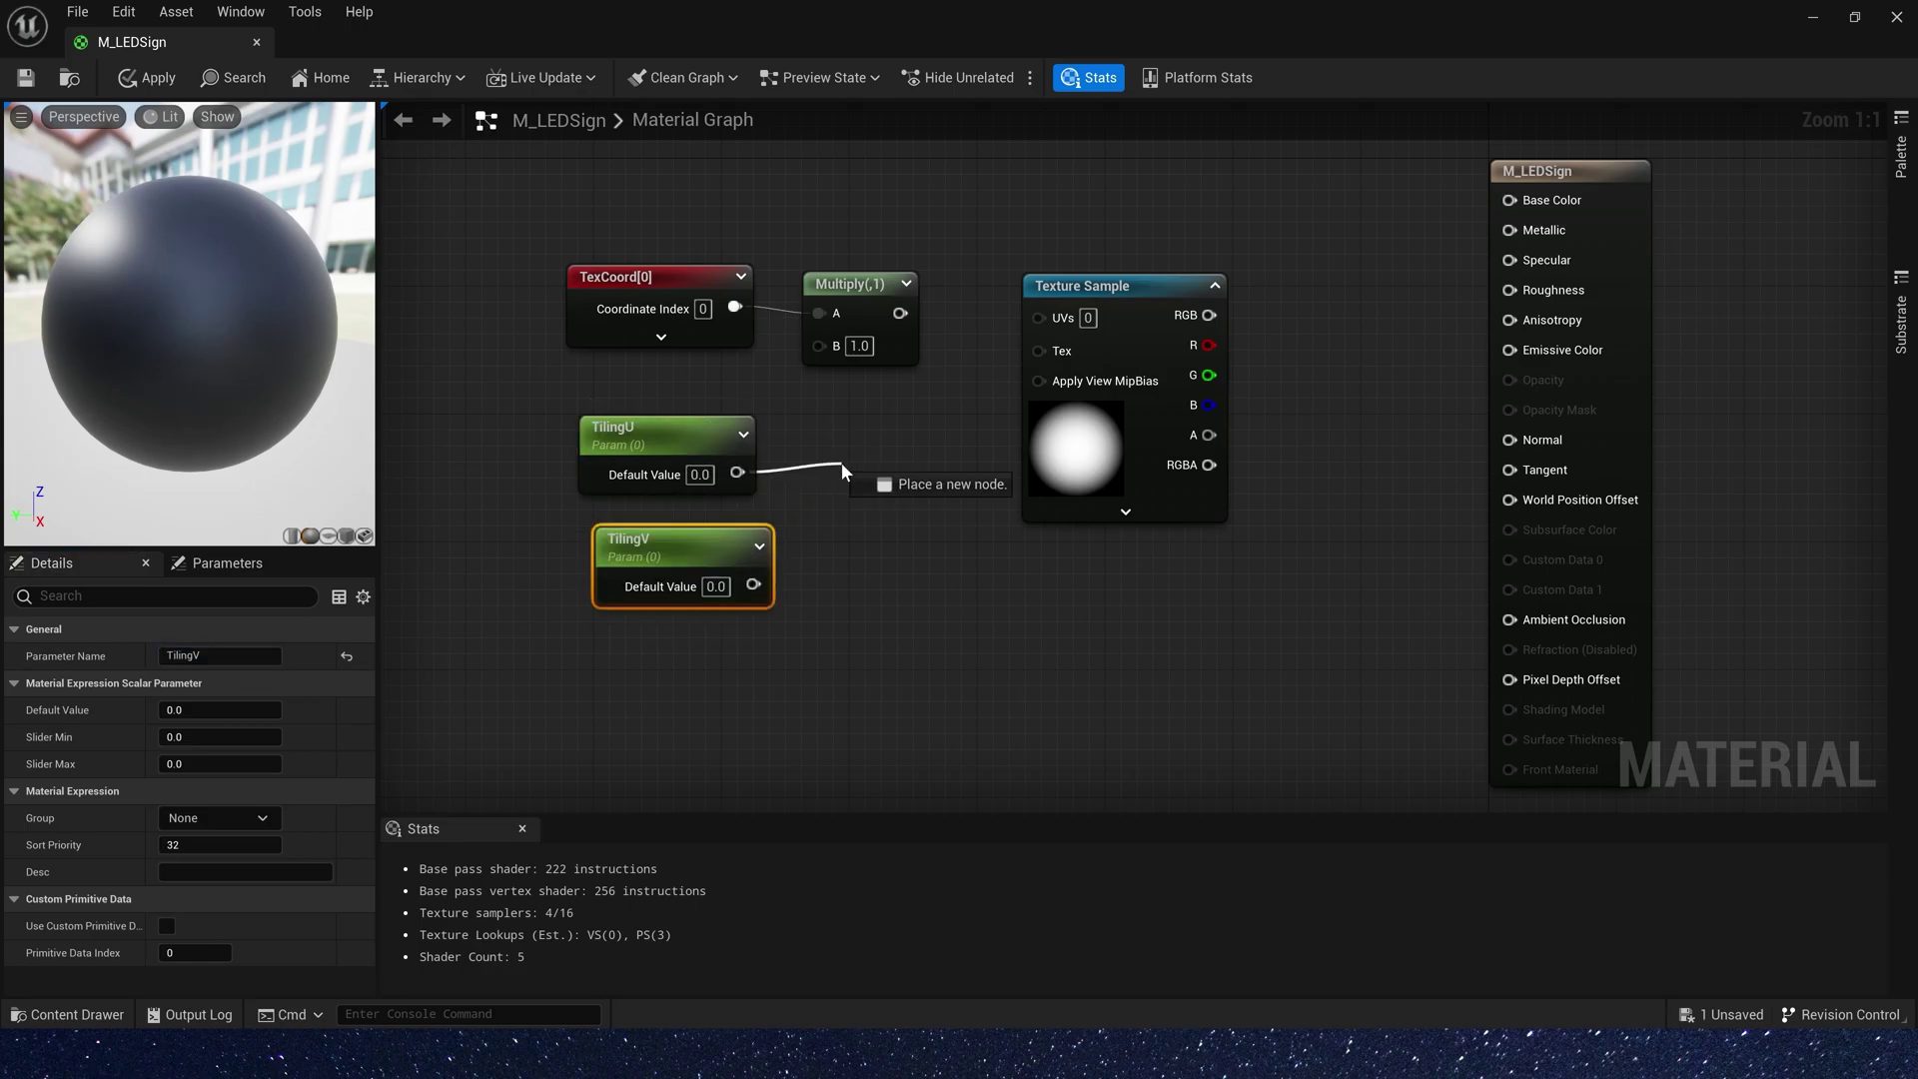
# Combine TilingU and TilingV with an AppendVector node and feed it through the Multiply's B input into the Texture Sample's UVs
pyautogui.moveTo(841, 463); pyautogui.dragTo(842, 465)
pyautogui.write('appe')
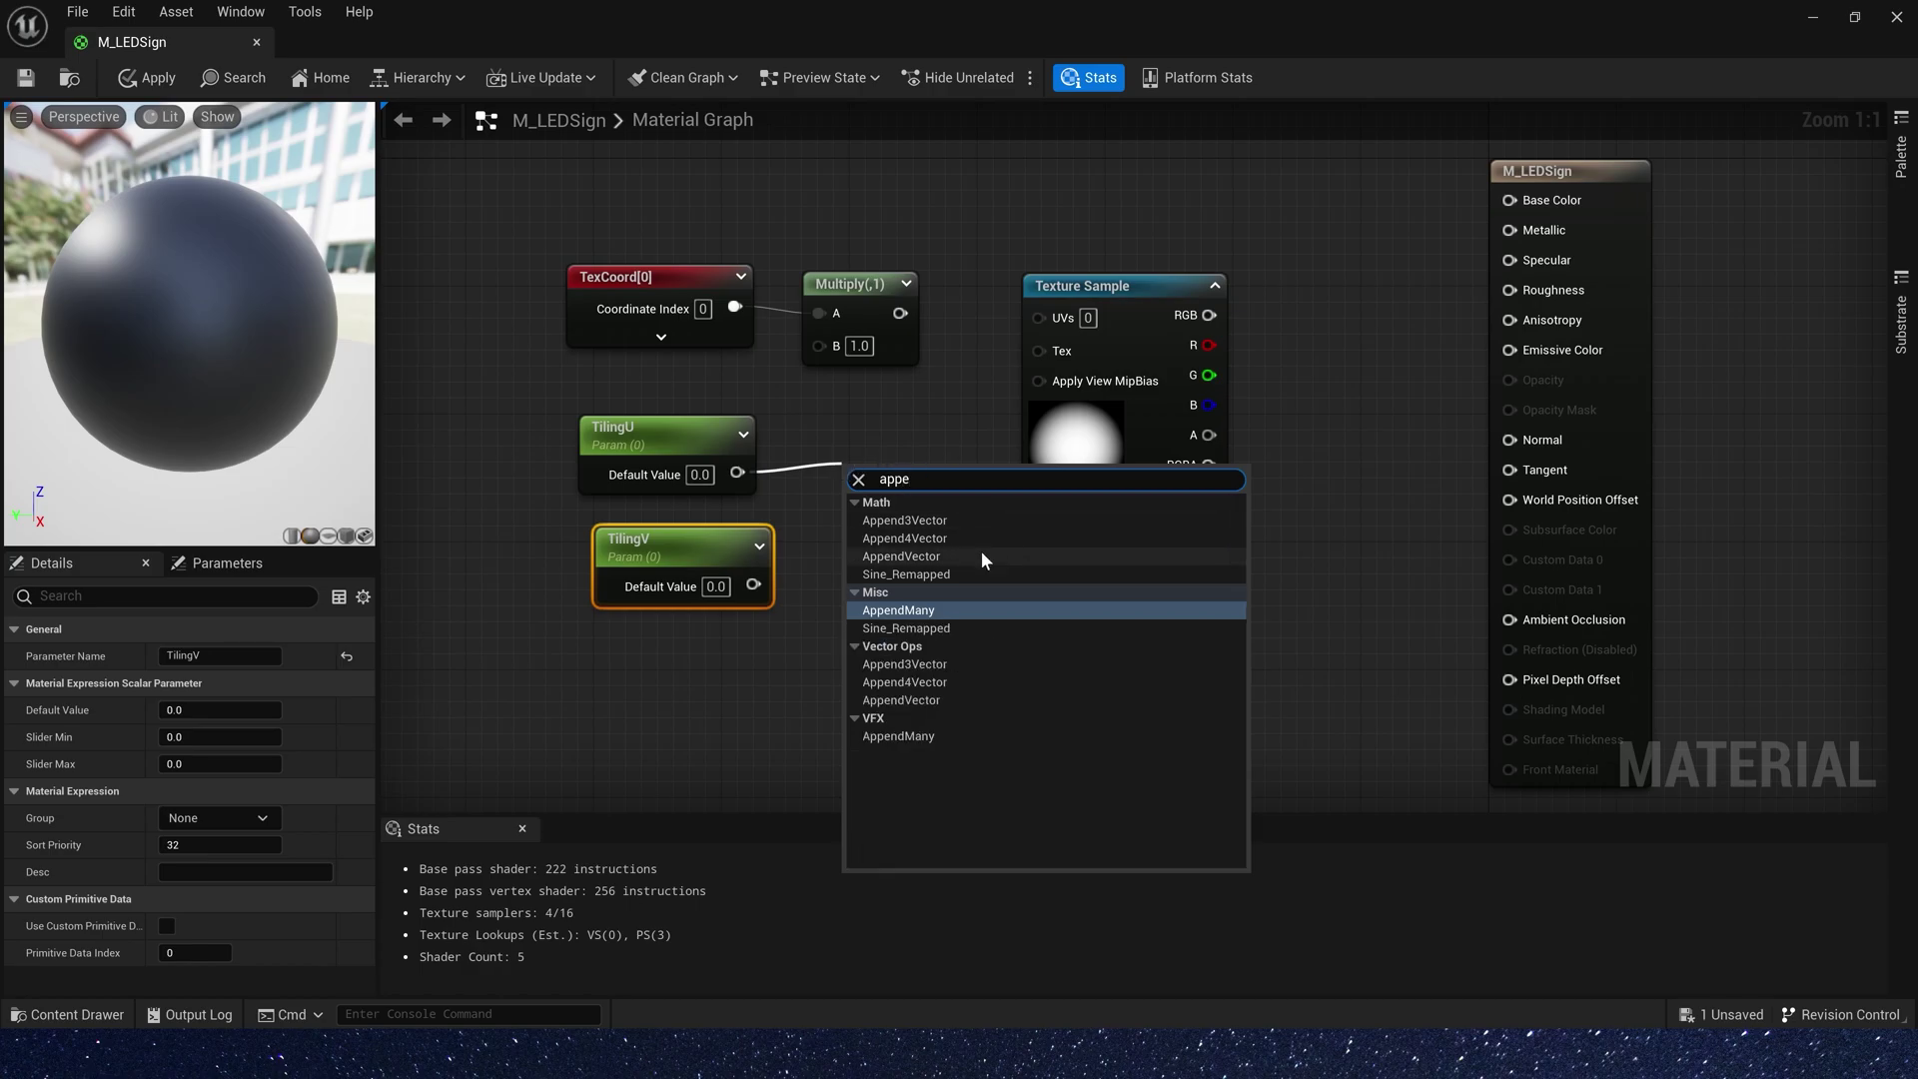
pyautogui.click(981, 549)
# Set the default values of both TilingU and TilingV to 20
pyautogui.click(568, 459)
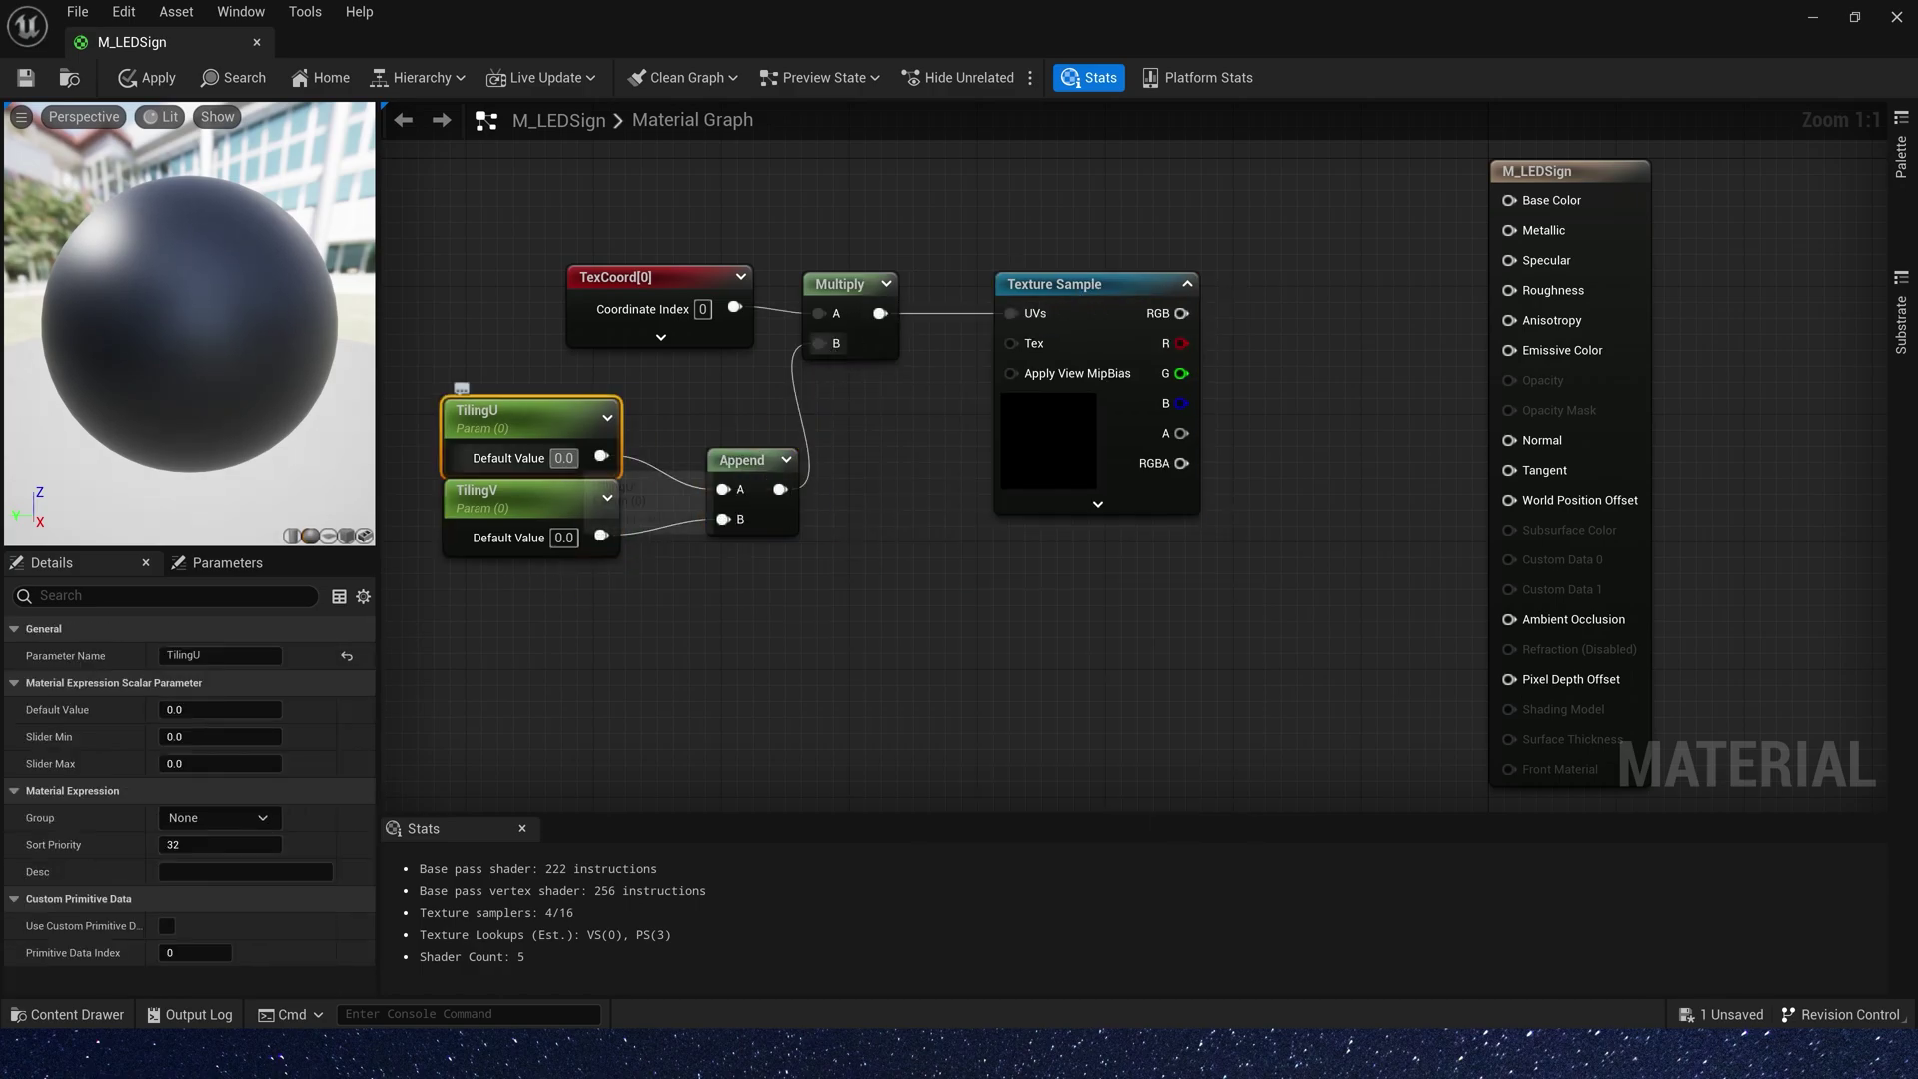
pyautogui.write('20')
pyautogui.press('Return')
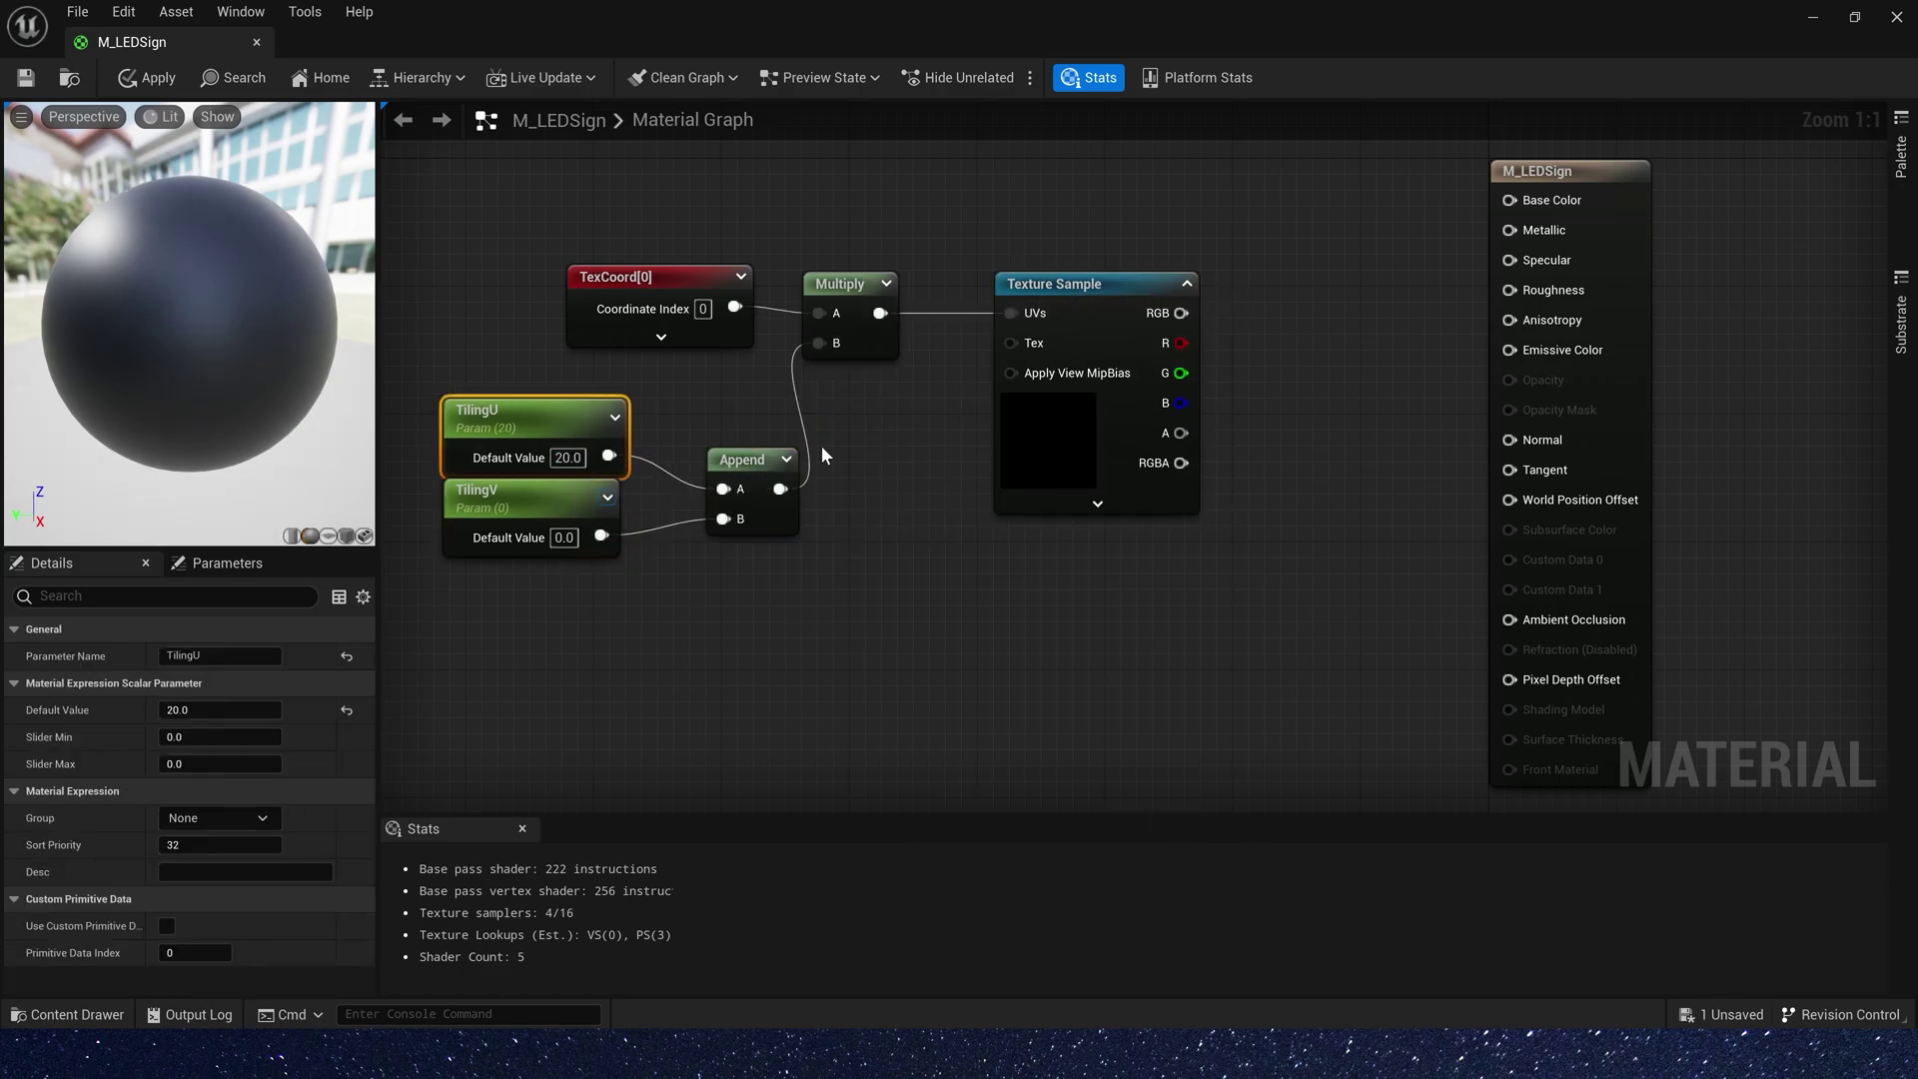
pyautogui.click(565, 538)
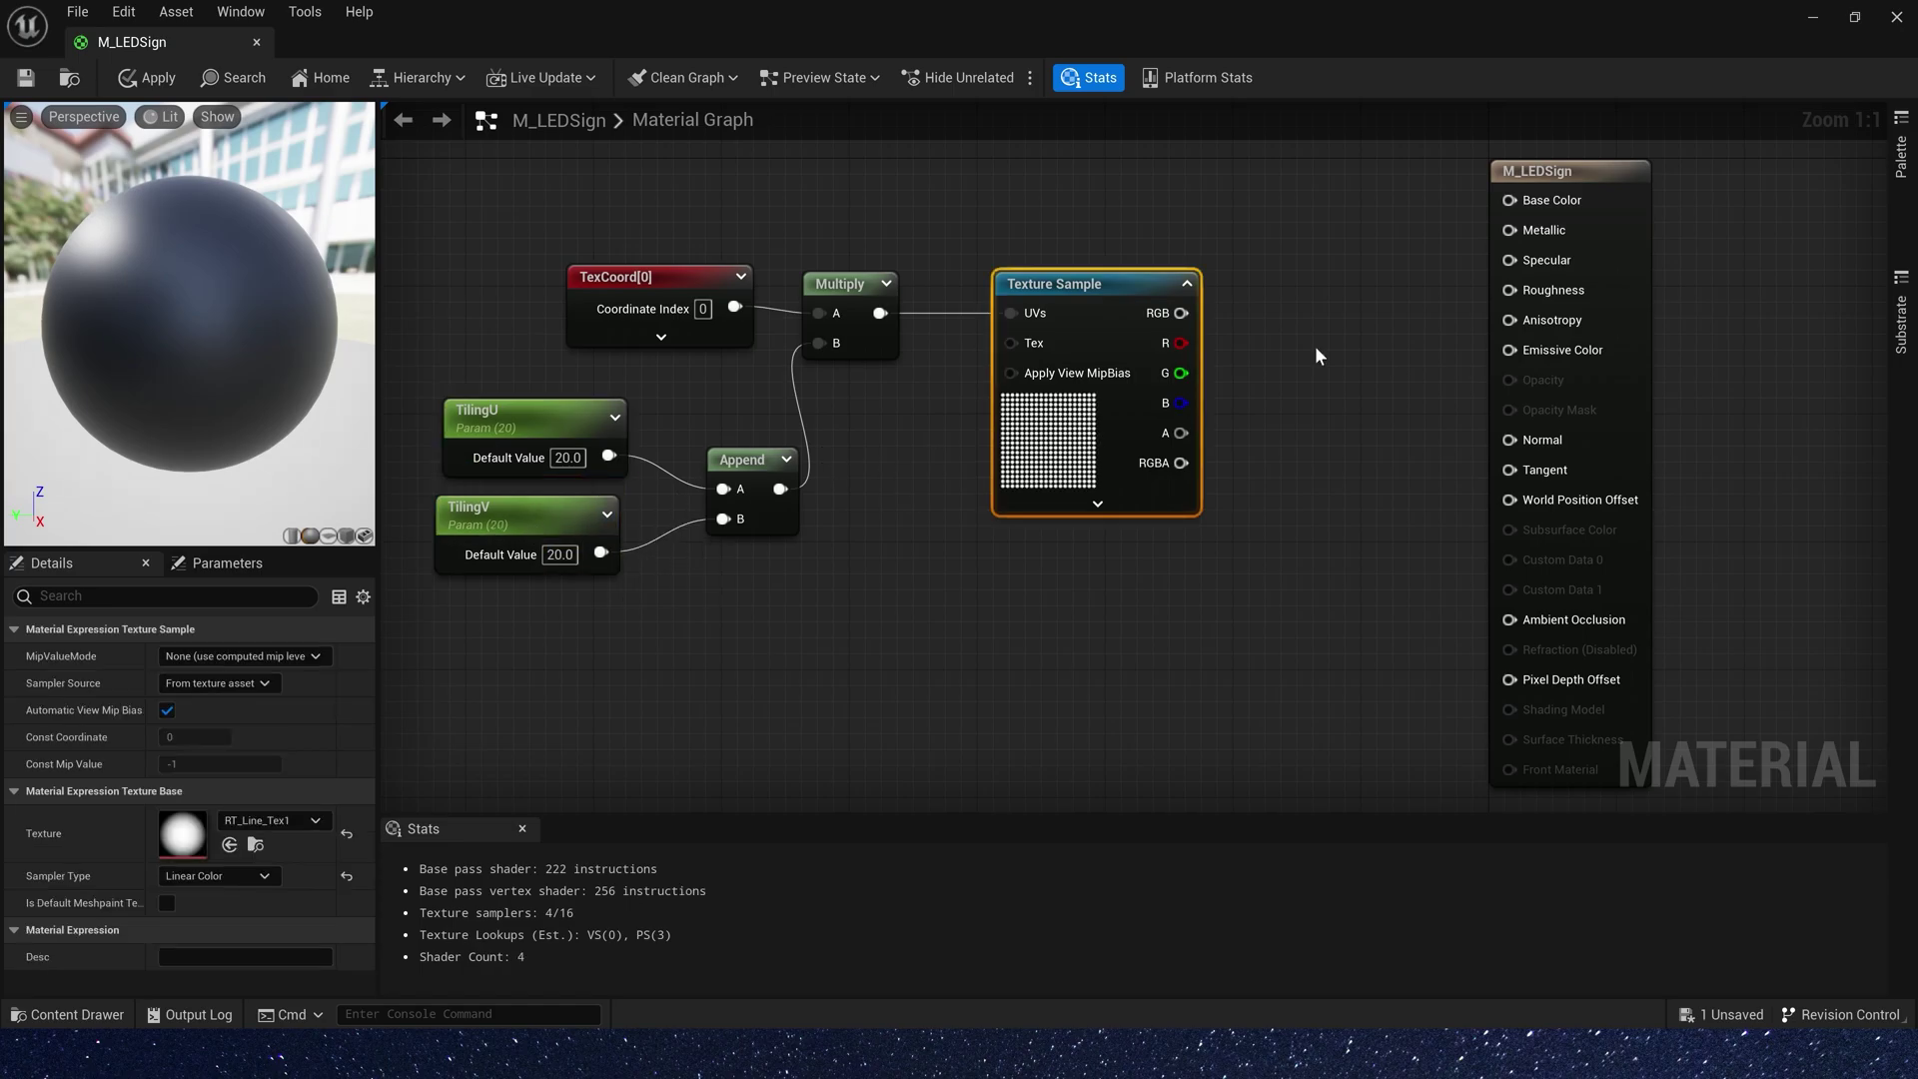
# Connect the Texture Sample's RGB to Emissive Color and preview the material on a plane facing the camera
pyautogui.moveTo(1181, 314); pyautogui.dragTo(1509, 351)
pyautogui.click(328, 536)
pyautogui.moveTo(189, 299); pyautogui.dragTo(110, 294)
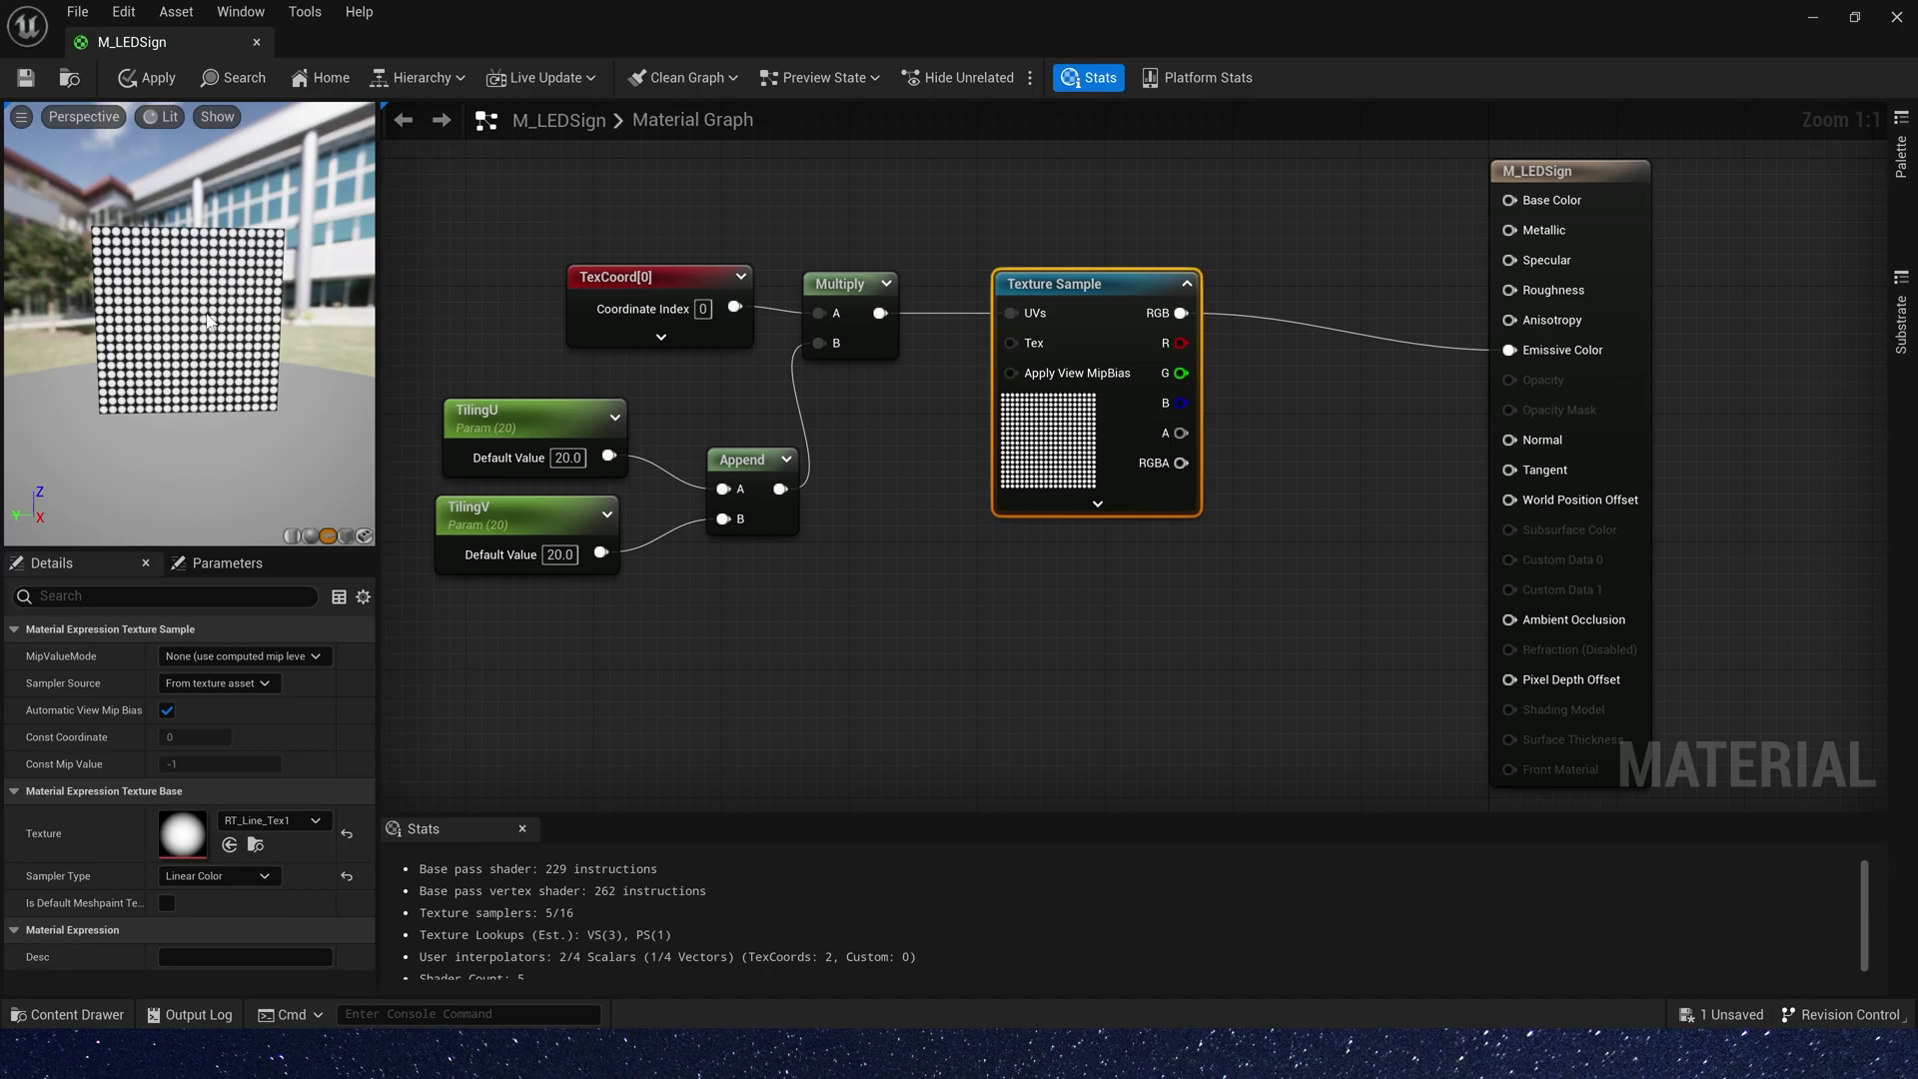
# Duplicate the Texture Sample below the original and assign the AICON-Green face texture to the copy
pyautogui.moveTo(1023, 713); pyautogui.dragTo(1111, 469, button='right')
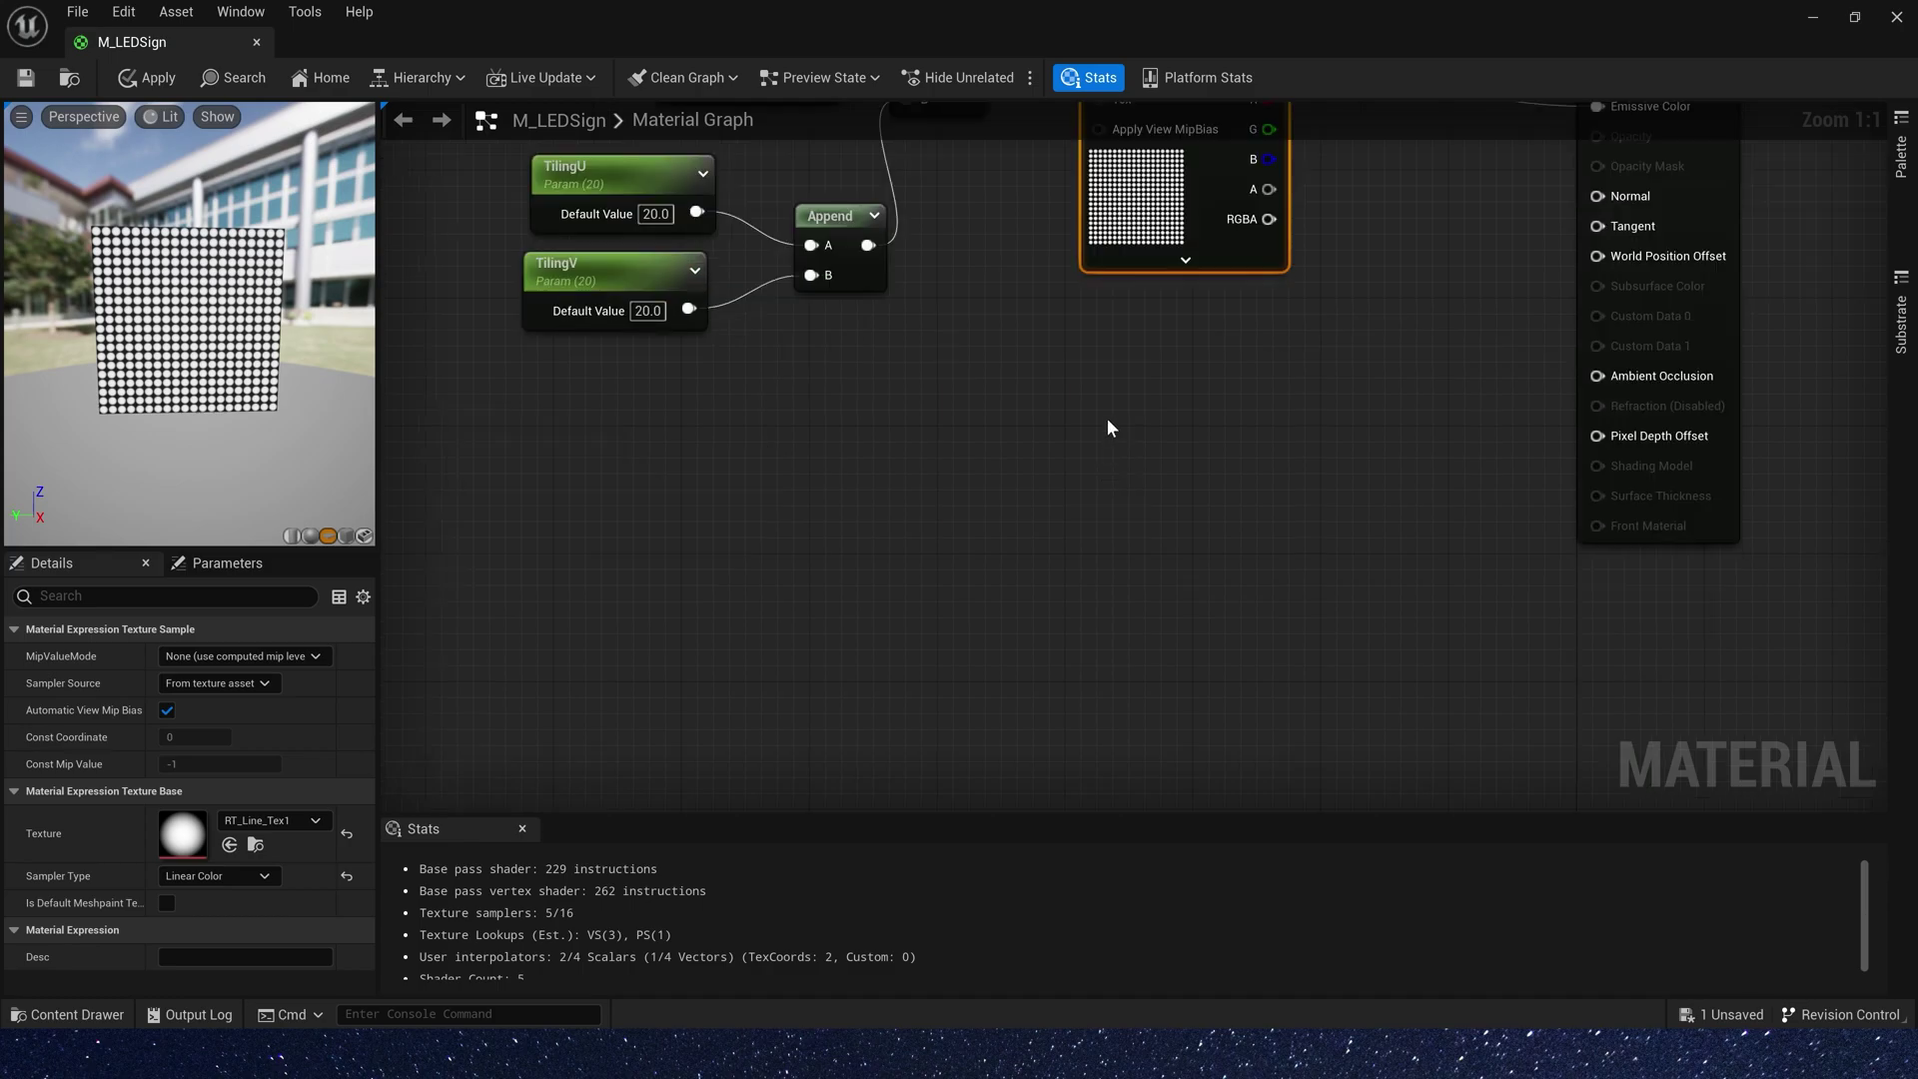
pyautogui.hotkey('ctrl', 'd')
pyautogui.click(302, 816)
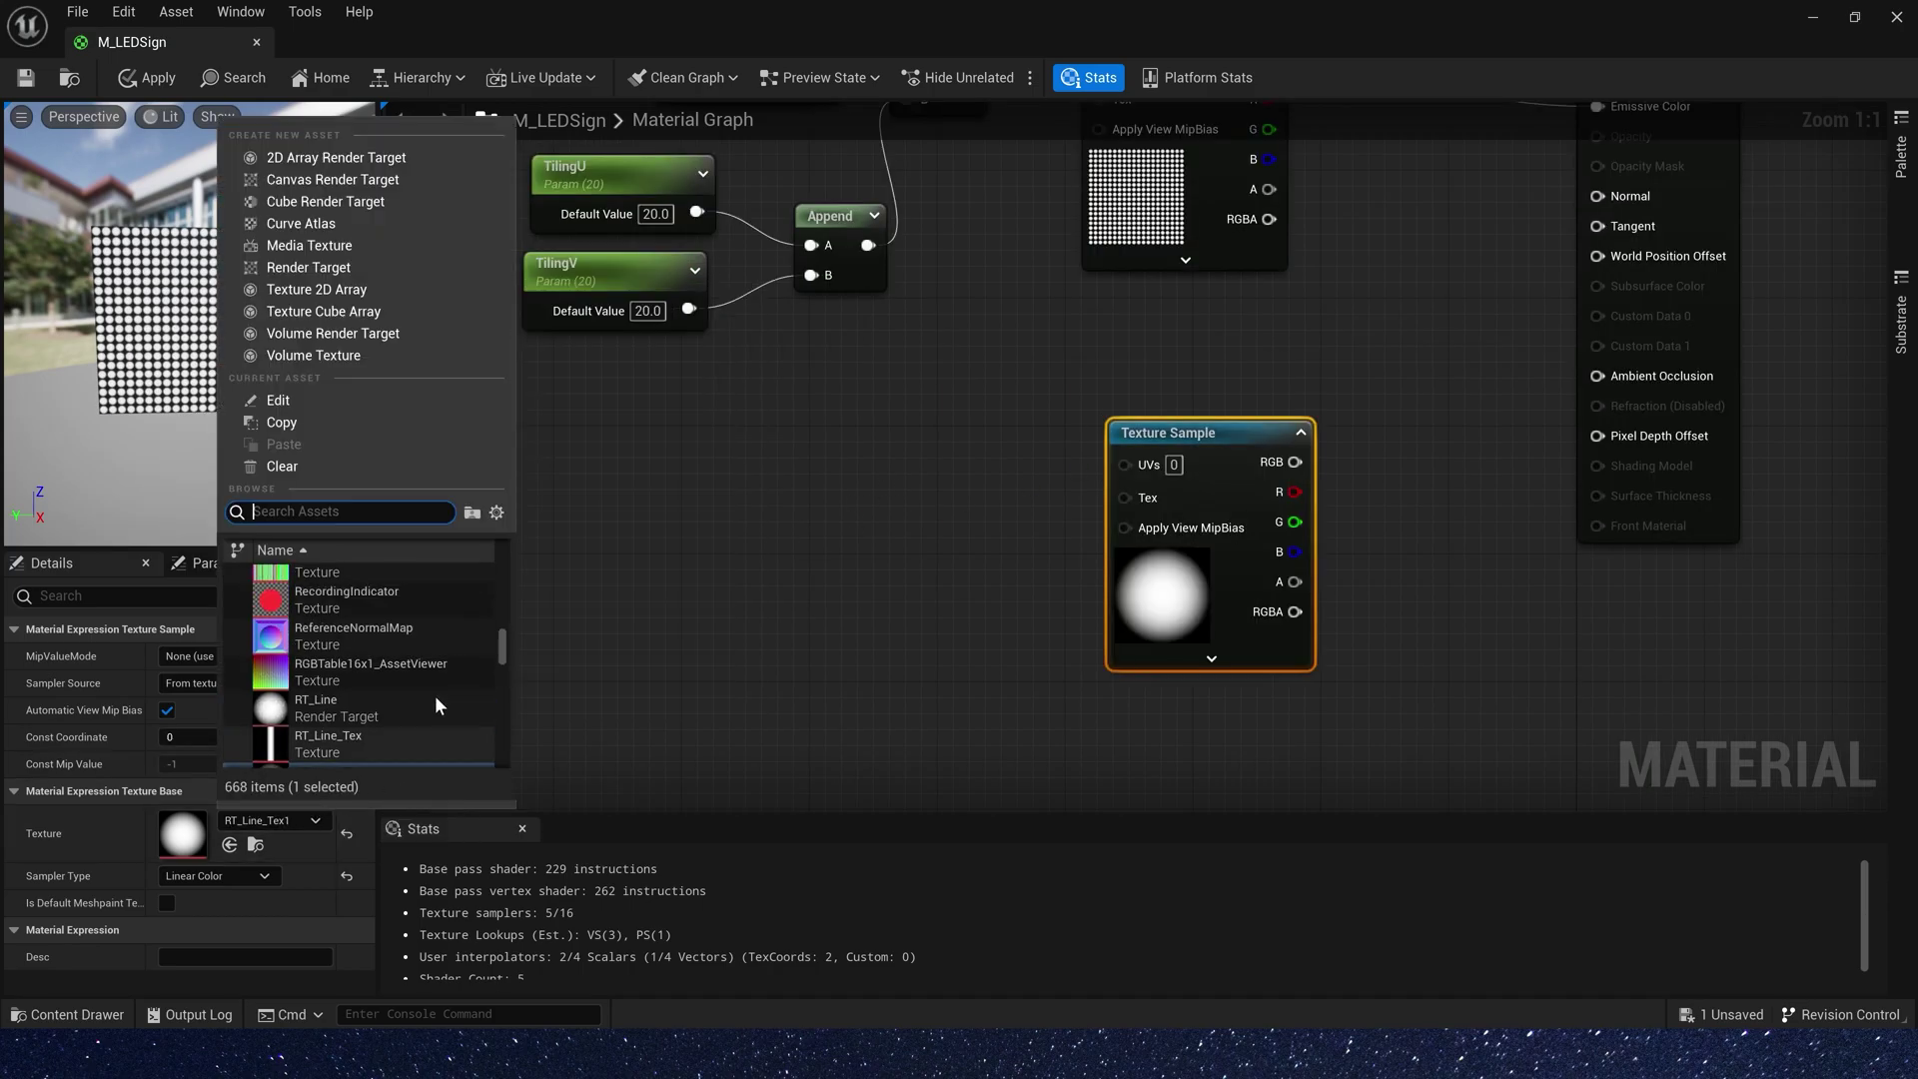
pyautogui.scroll(15, 429, 705)
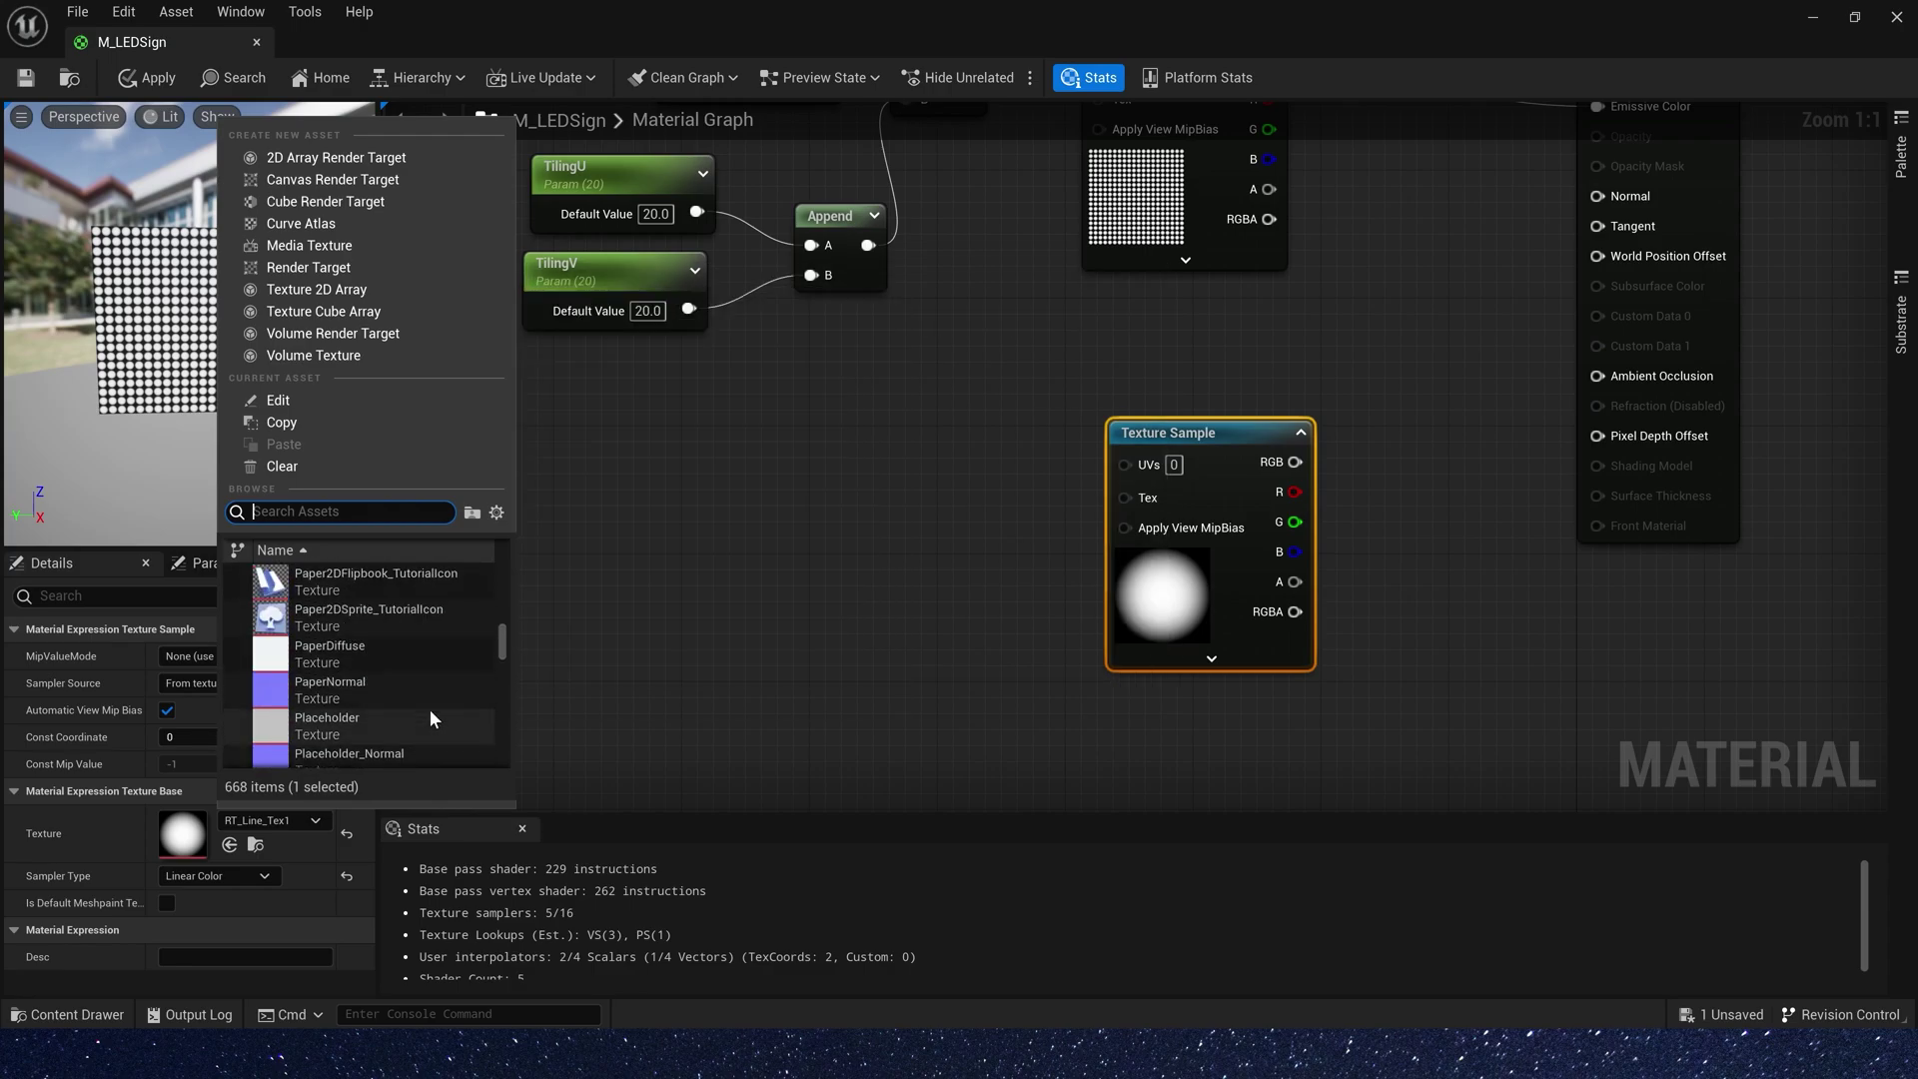
pyautogui.moveTo(510, 597); pyautogui.dragTo(508, 578)
pyautogui.scroll(-3, 418, 658)
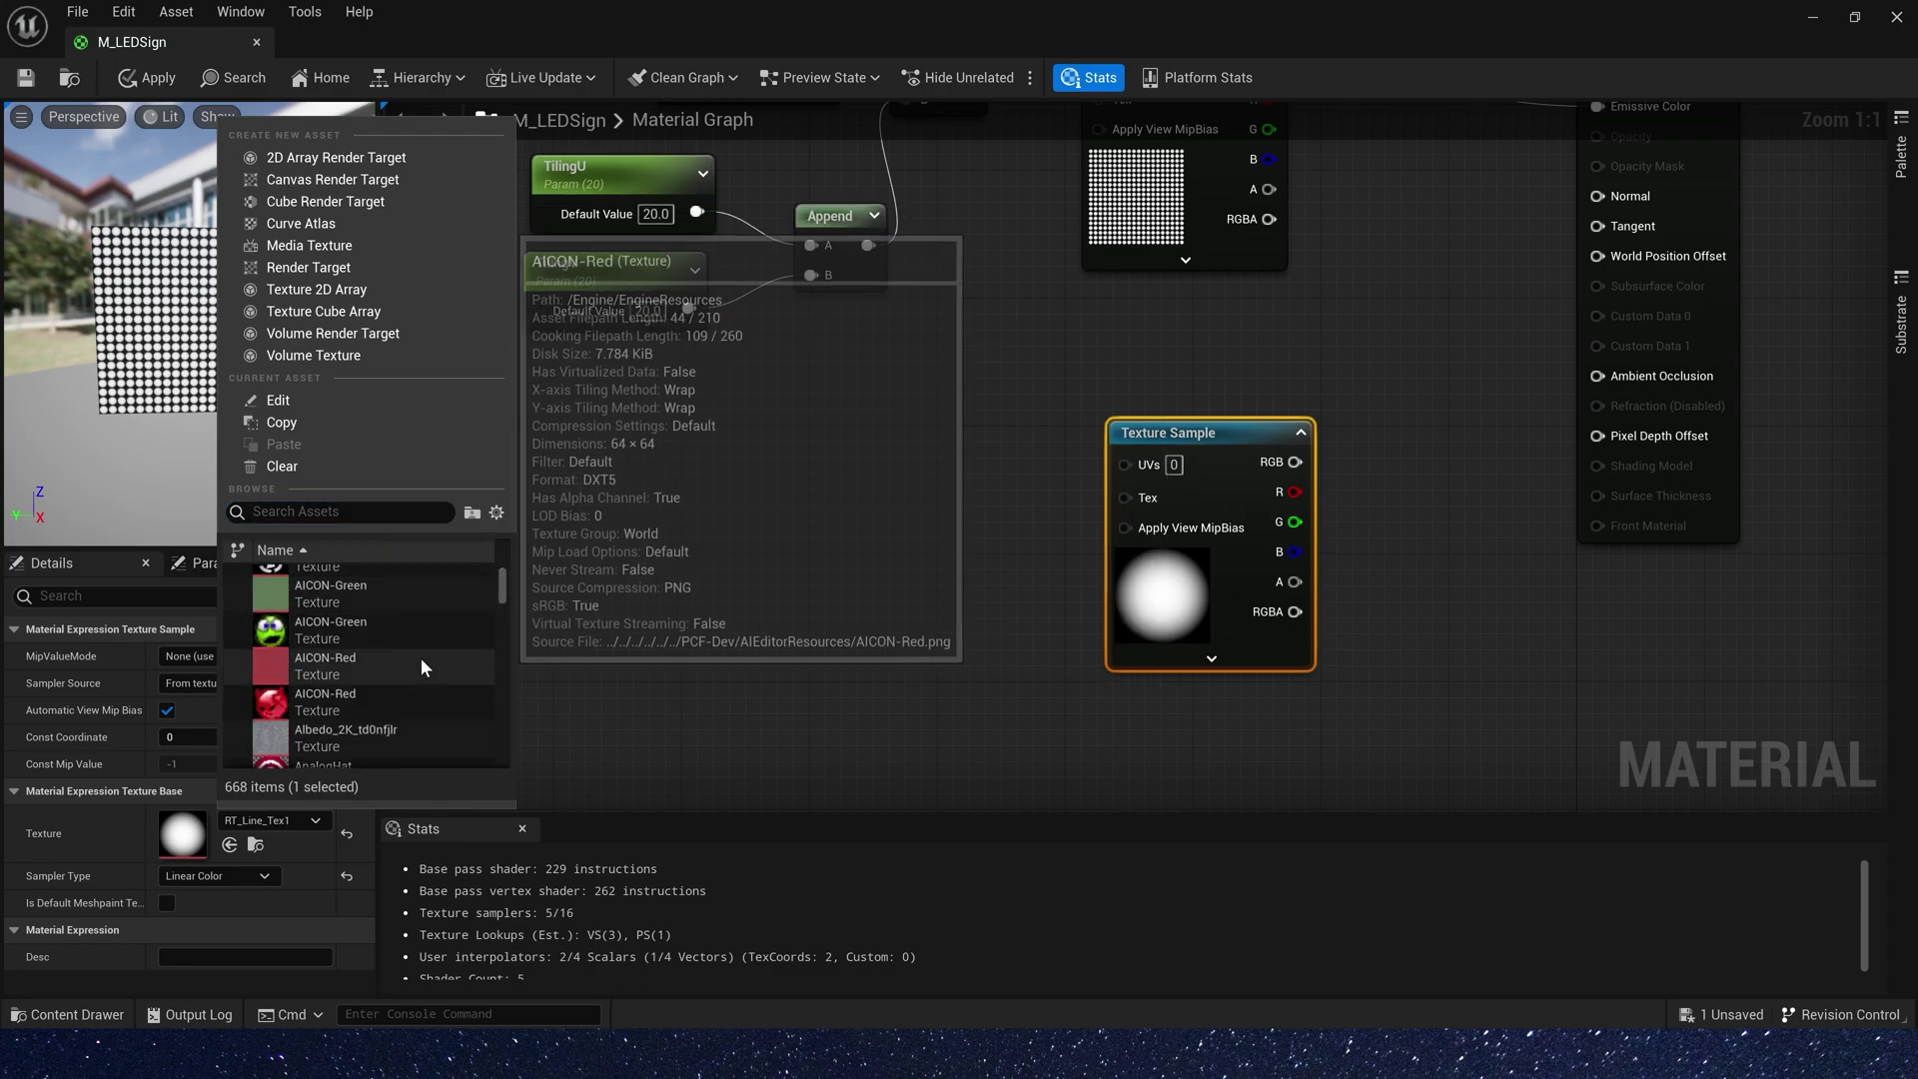
pyautogui.click(434, 634)
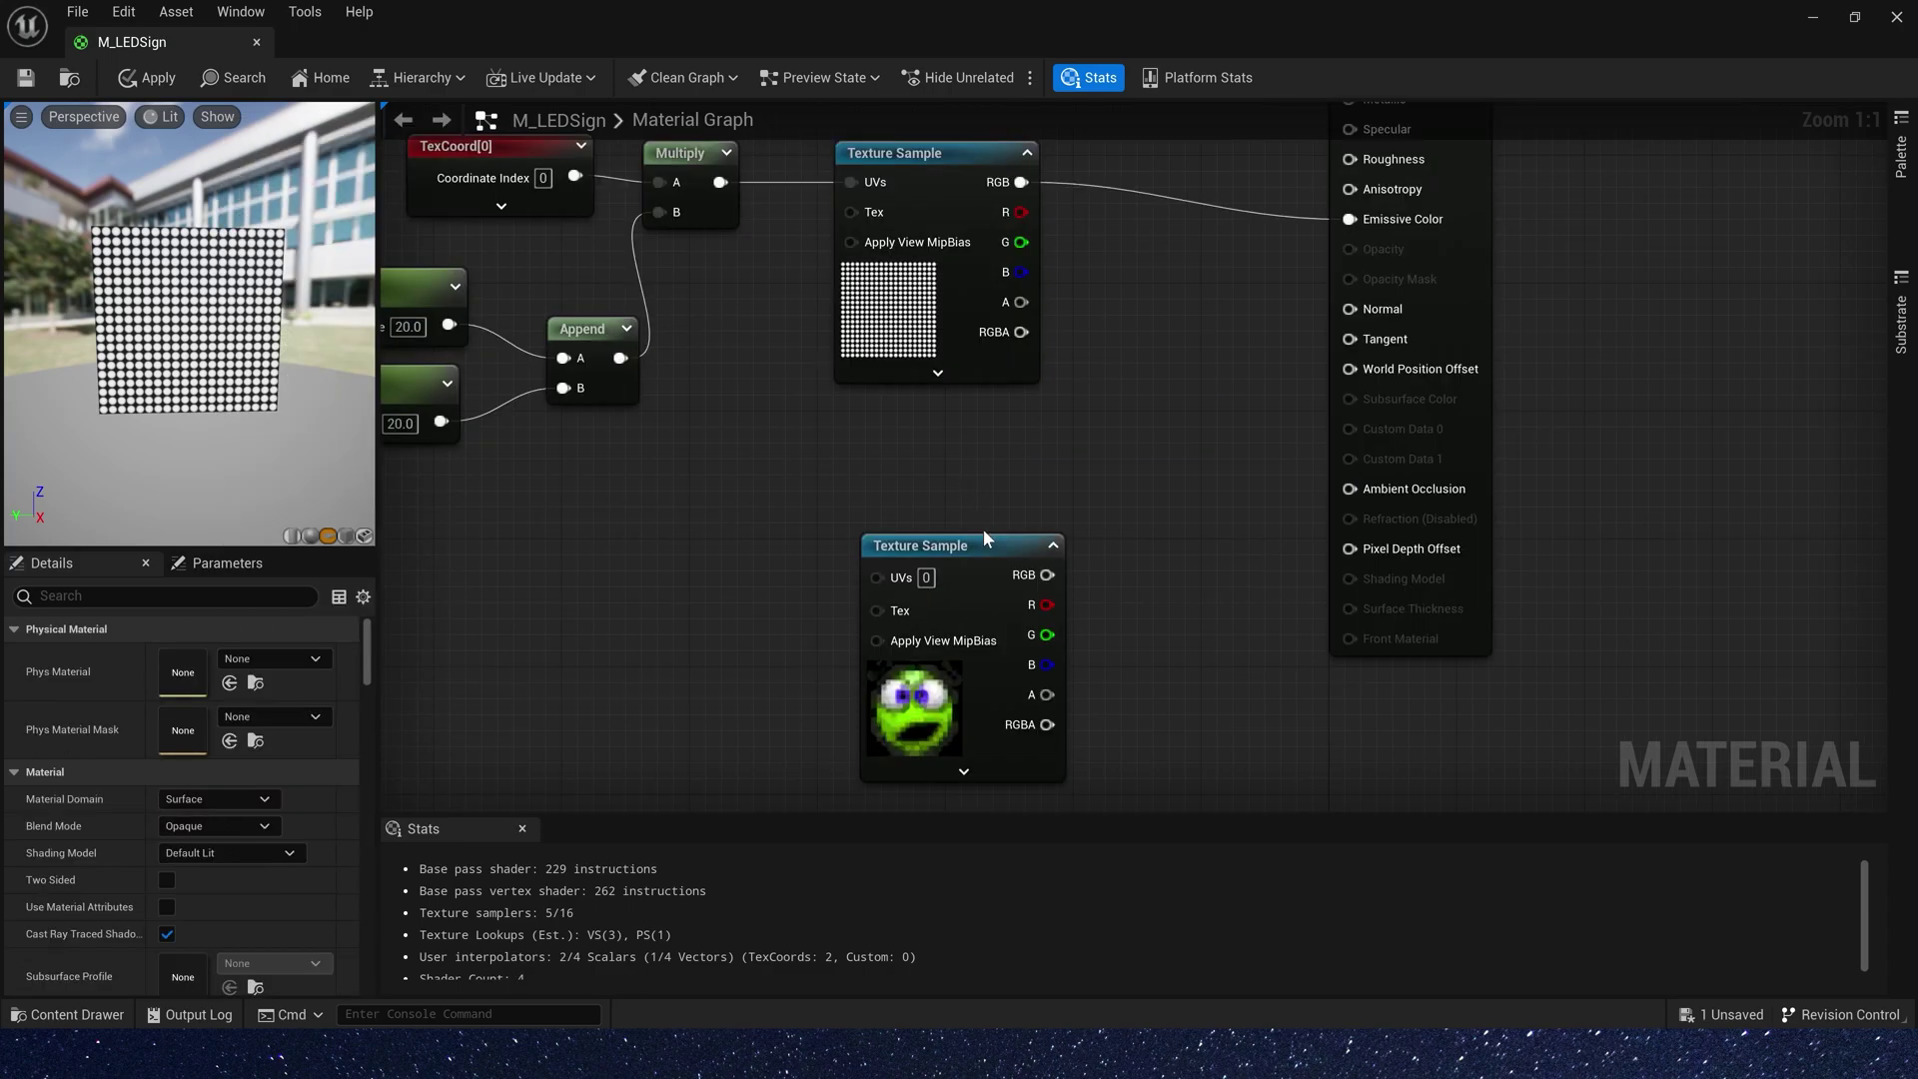
# Convert the AICON-Green Texture Sample into a parameter named Texture
pyautogui.click(900, 545)
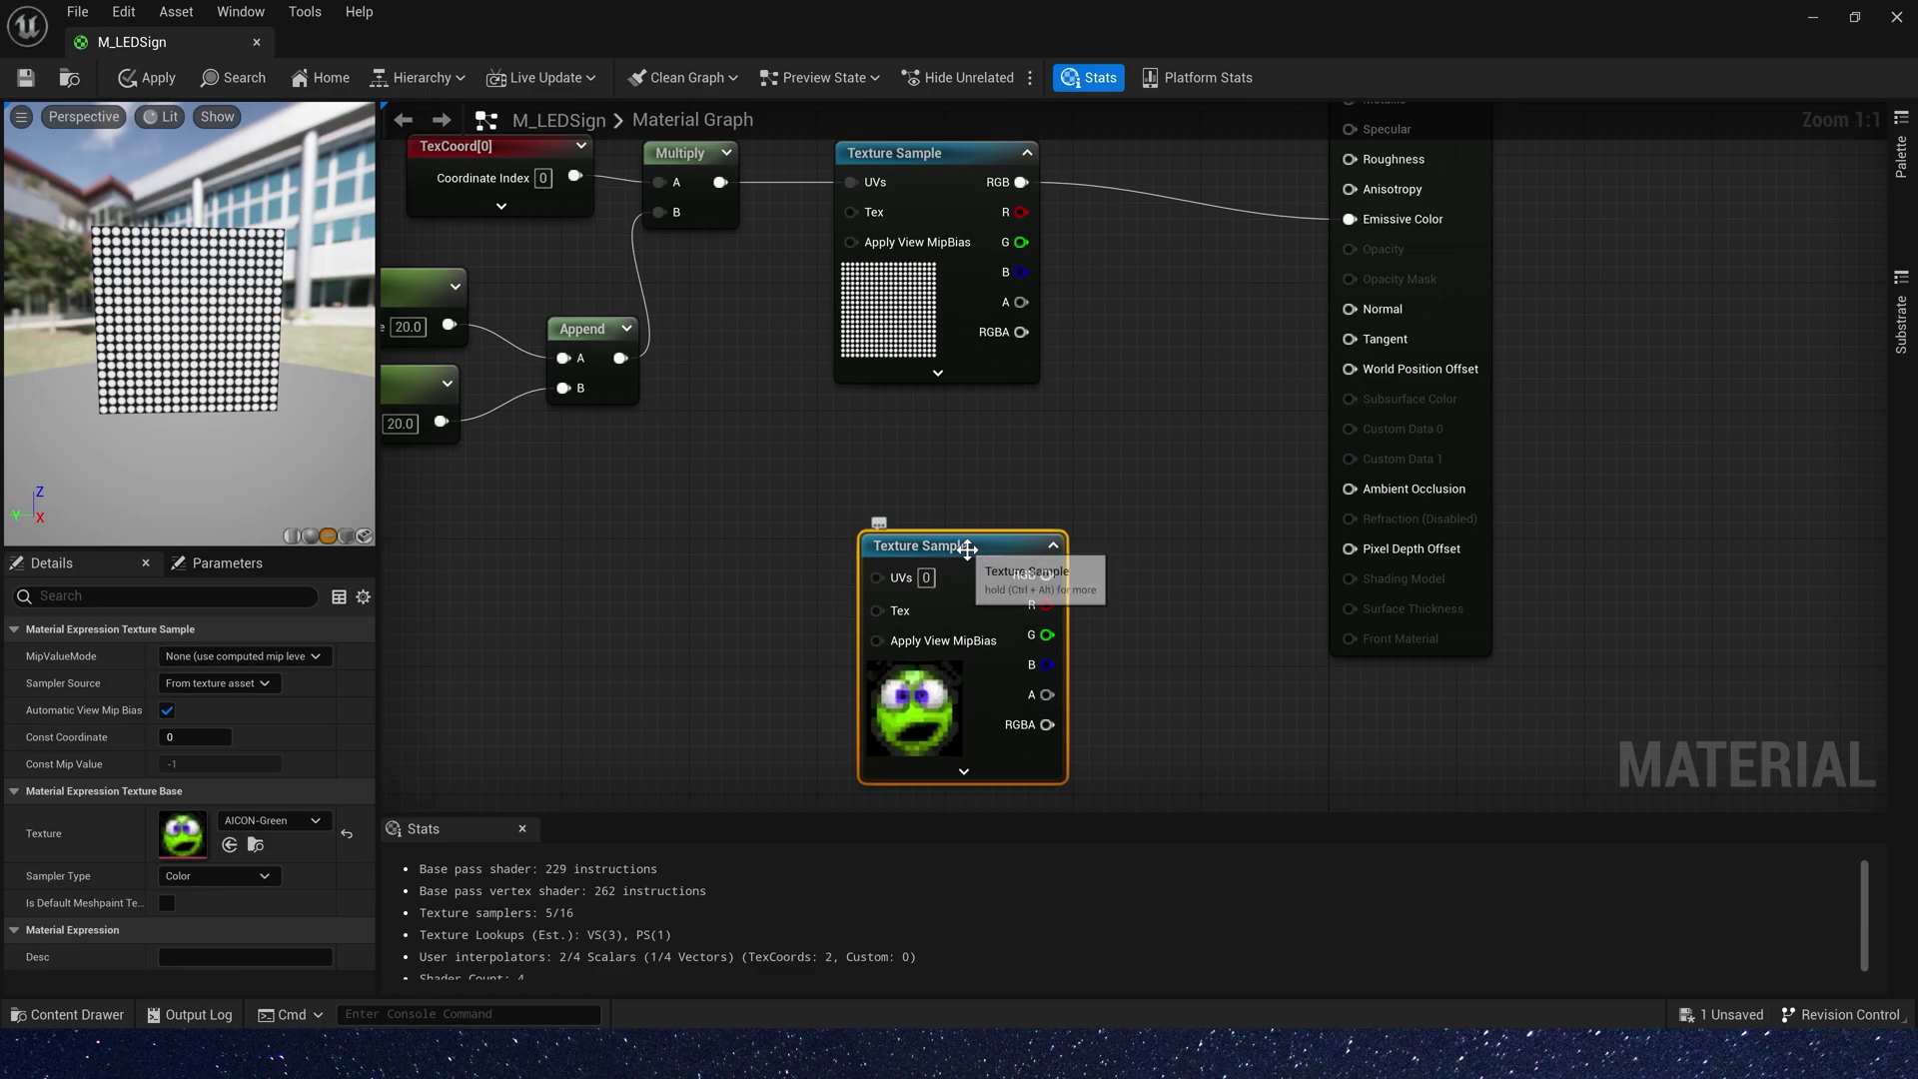
pyautogui.rightClick(969, 548)
pyautogui.click(1116, 153)
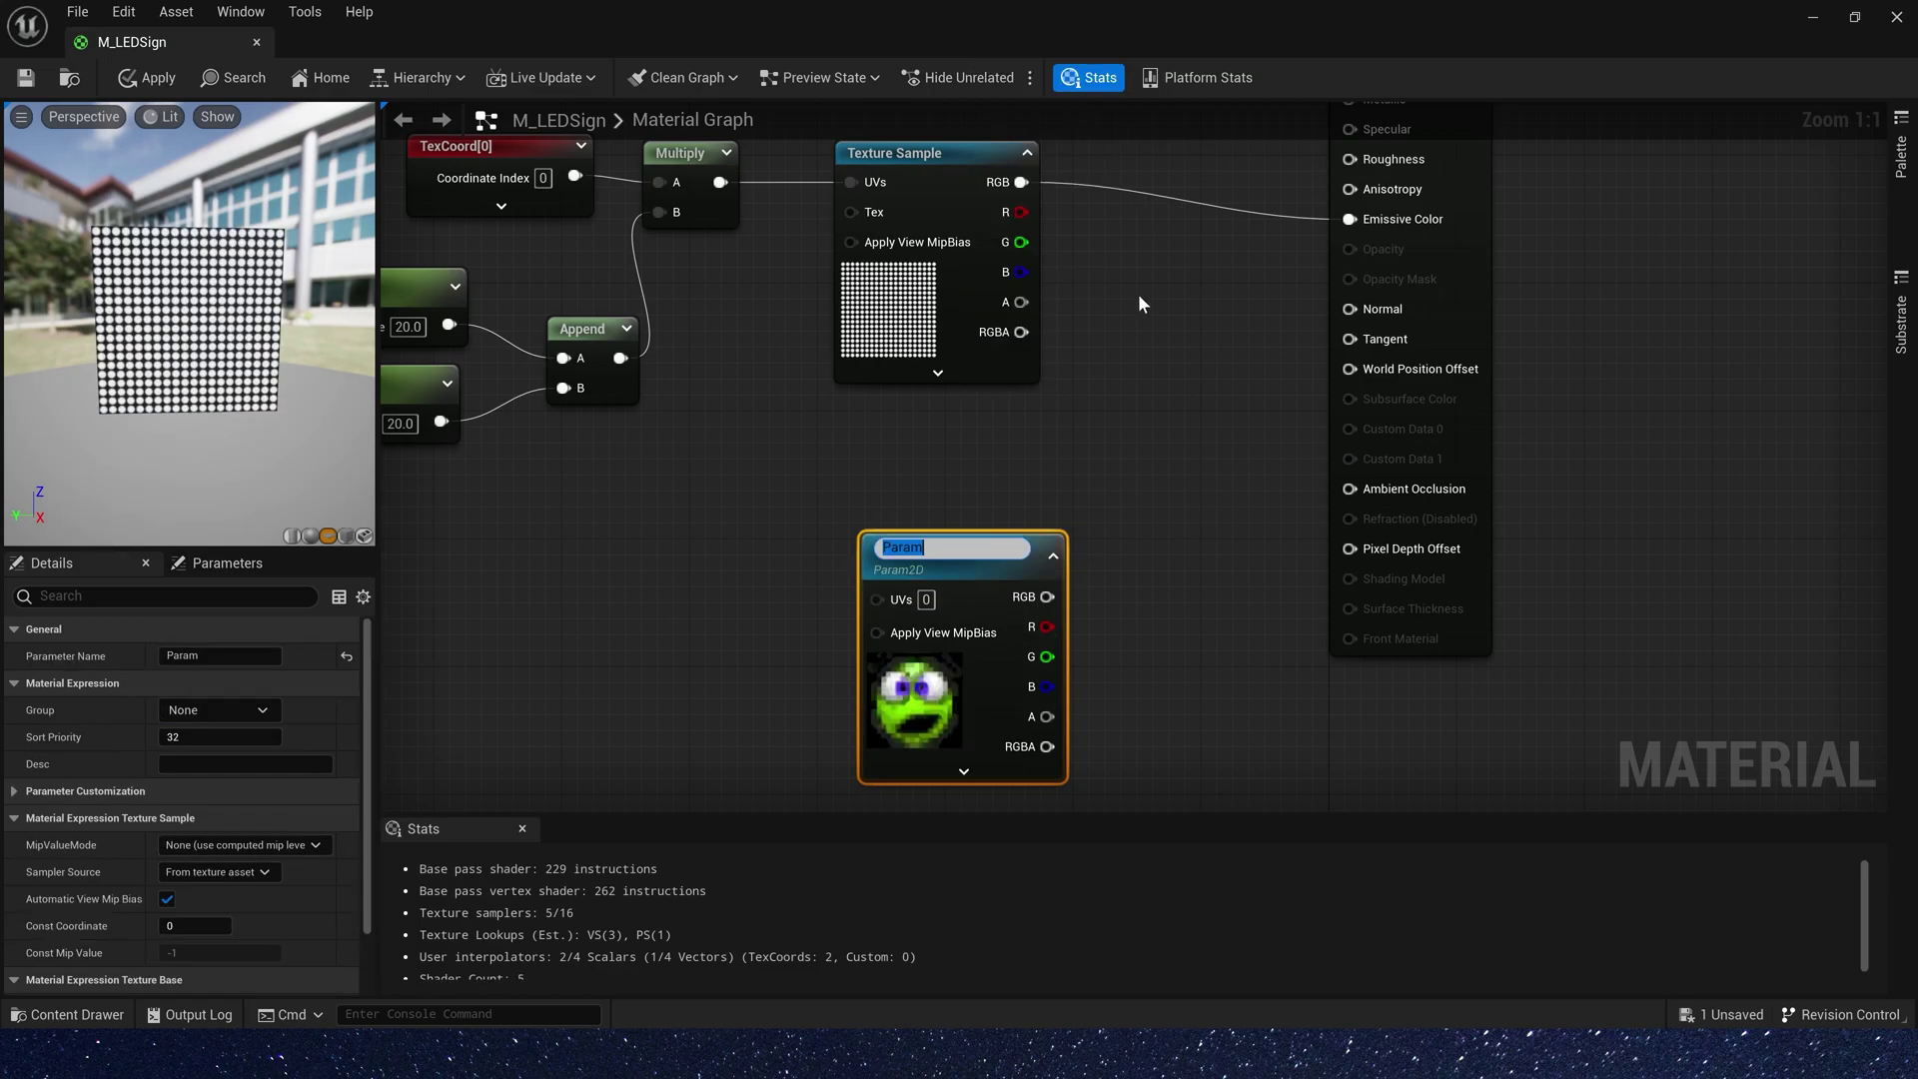
pyautogui.write('Texture')
pyautogui.press('Return')
# Add a Multiply node combining the RGB of the dot-pattern Texture Sample in A with the Texture parameter's RGB in B
pyautogui.moveTo(994, 543); pyautogui.dragTo(1174, 423)
pyautogui.click(1159, 380)
pyautogui.press('m')
pyautogui.click(1153, 345)
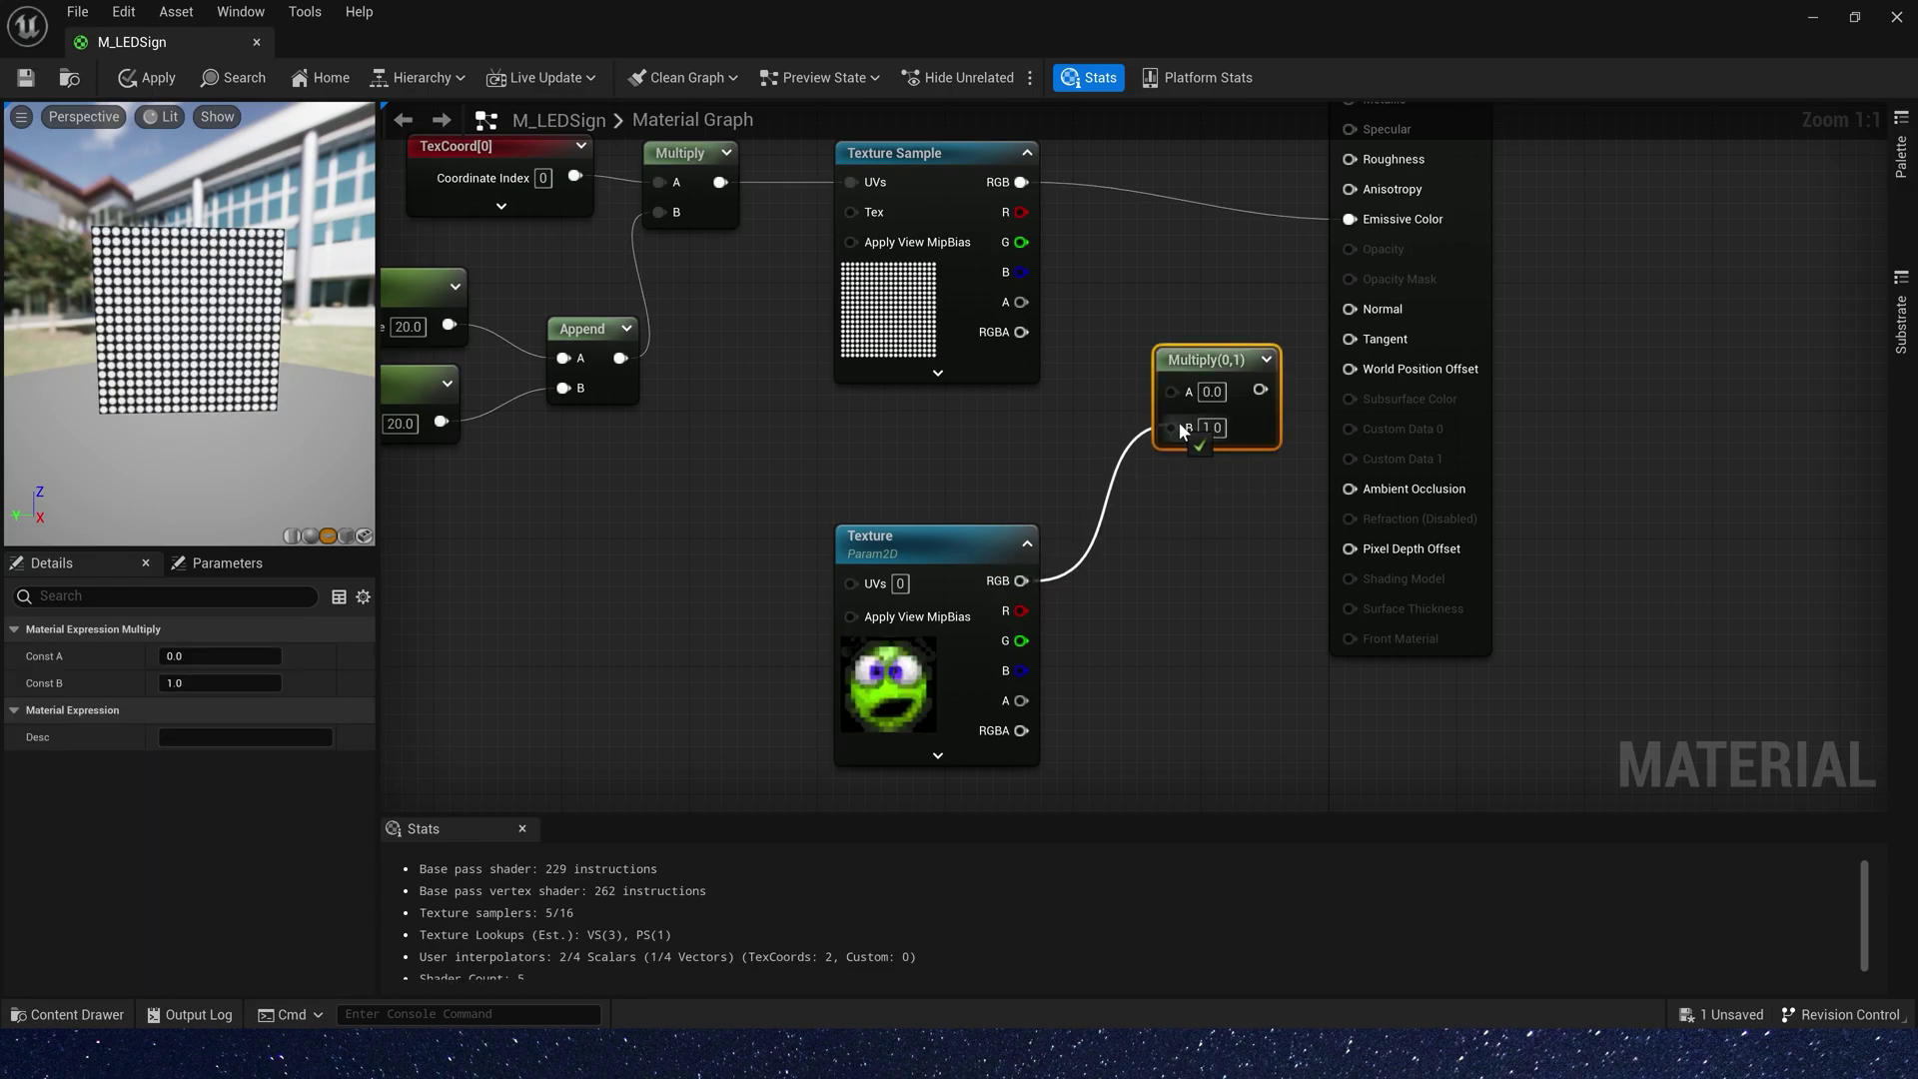
pyautogui.moveTo(1112, 328); pyautogui.dragTo(1021, 181)
# Connect the new Multiply to Emissive Color, frame the preview plane, and move the material output node farther from the other nodes
pyautogui.moveTo(1177, 189); pyautogui.dragTo(1017, 286, button='right')
pyautogui.moveTo(1072, 485); pyautogui.dragTo(1189, 316)
pyautogui.moveTo(230, 340)
pyautogui.mouseDown(button='right')
pyautogui.moveTo(230, 419)
pyautogui.moveTo(230, 369)
pyautogui.mouseUp(button='right')
pyautogui.moveTo(197, 360); pyautogui.dragTo(196, 370)
pyautogui.moveTo(190, 296); pyautogui.dragTo(196, 296)
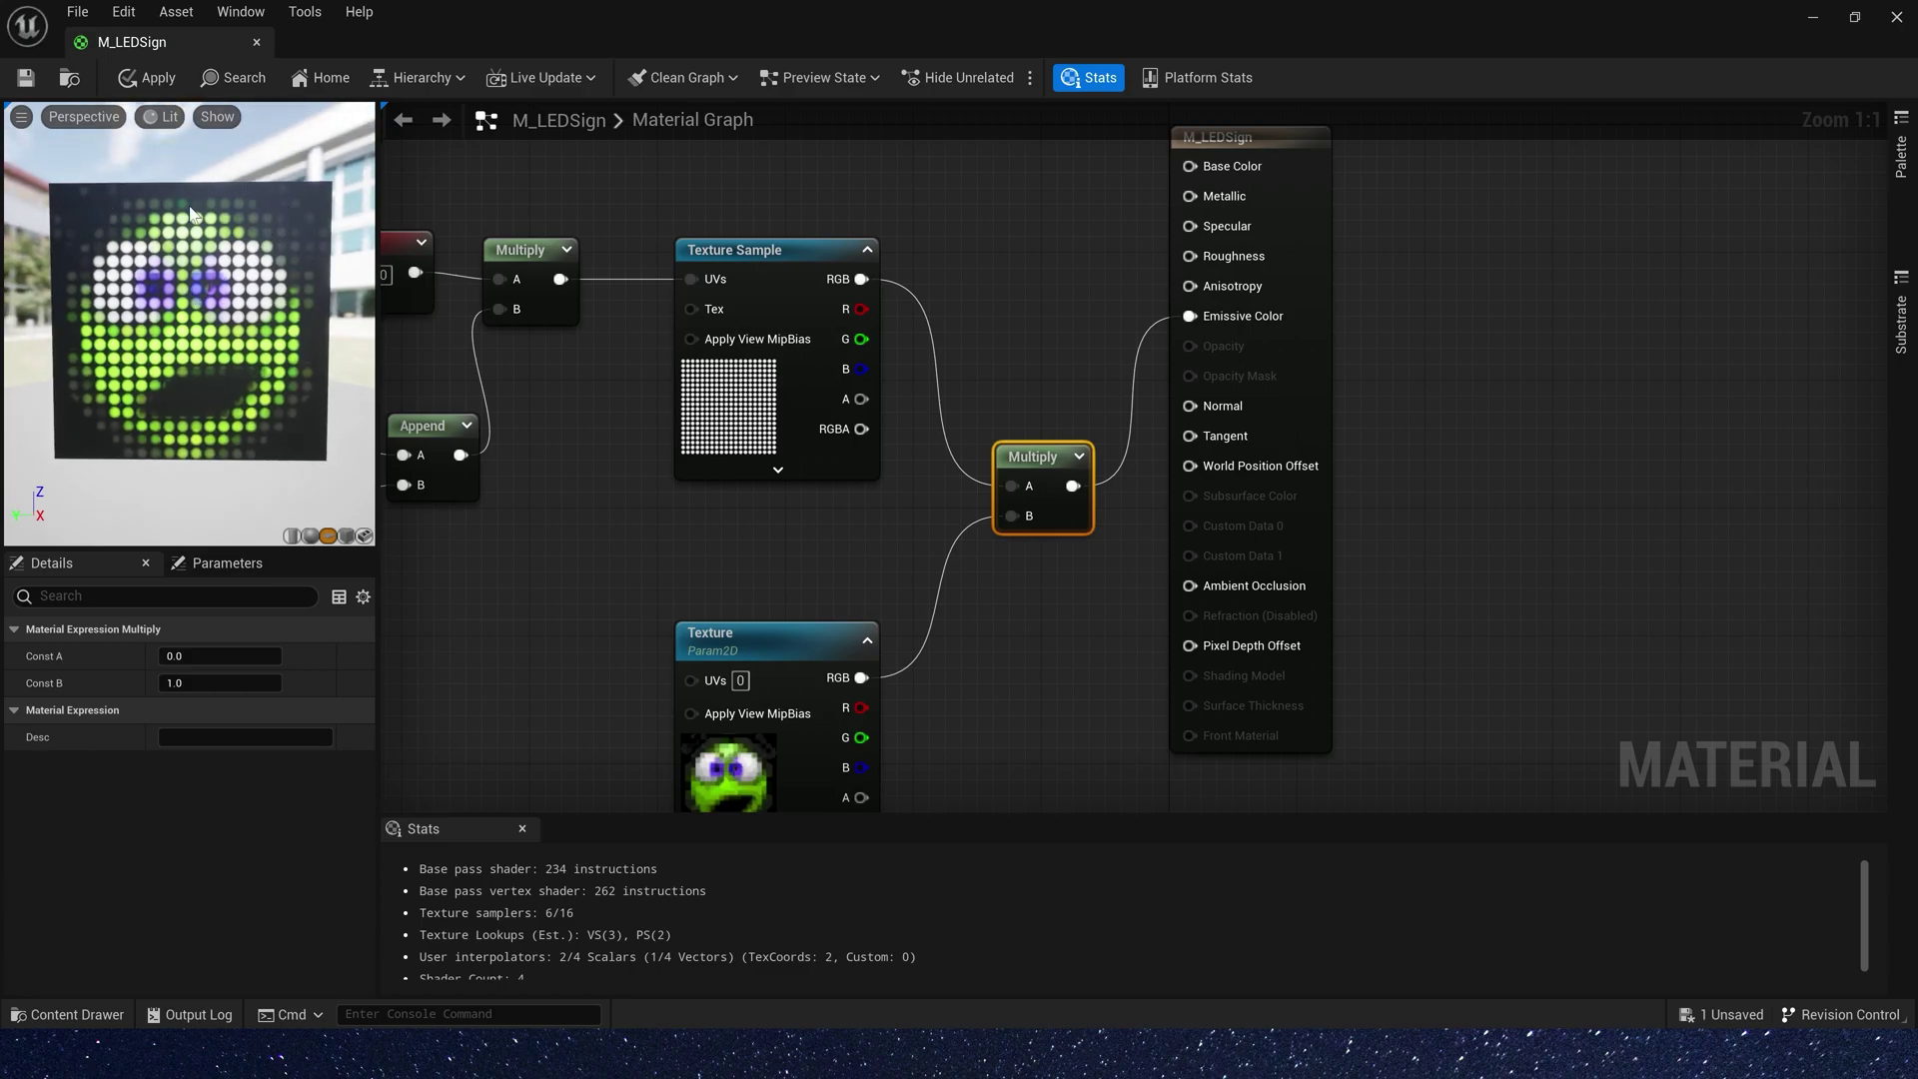
pyautogui.moveTo(1294, 147); pyautogui.dragTo(1455, 326)
# Add a Panner with Speed X 0.1 driving the Texture parameter's UVs and check the scrolling up close in the preview
pyautogui.moveTo(1048, 587); pyautogui.dragTo(1341, 370, button='right')
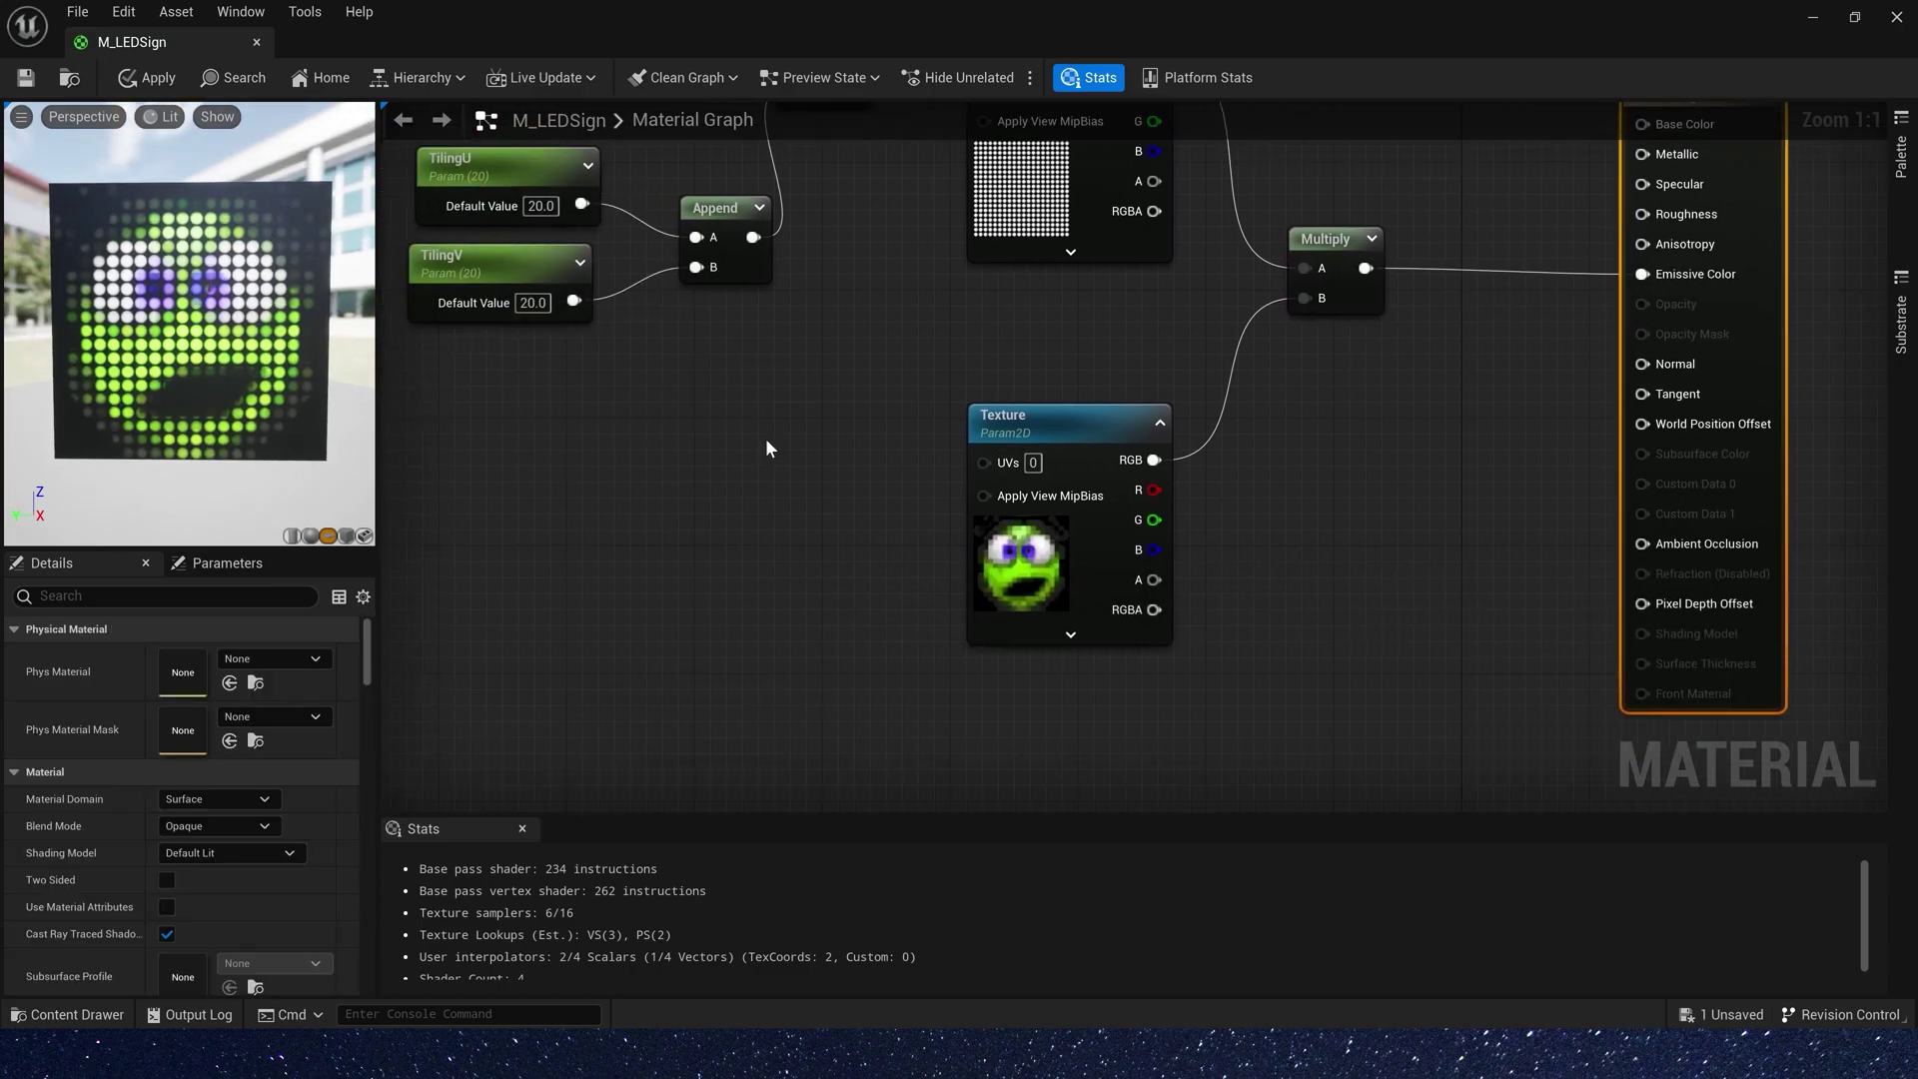
pyautogui.click(724, 415)
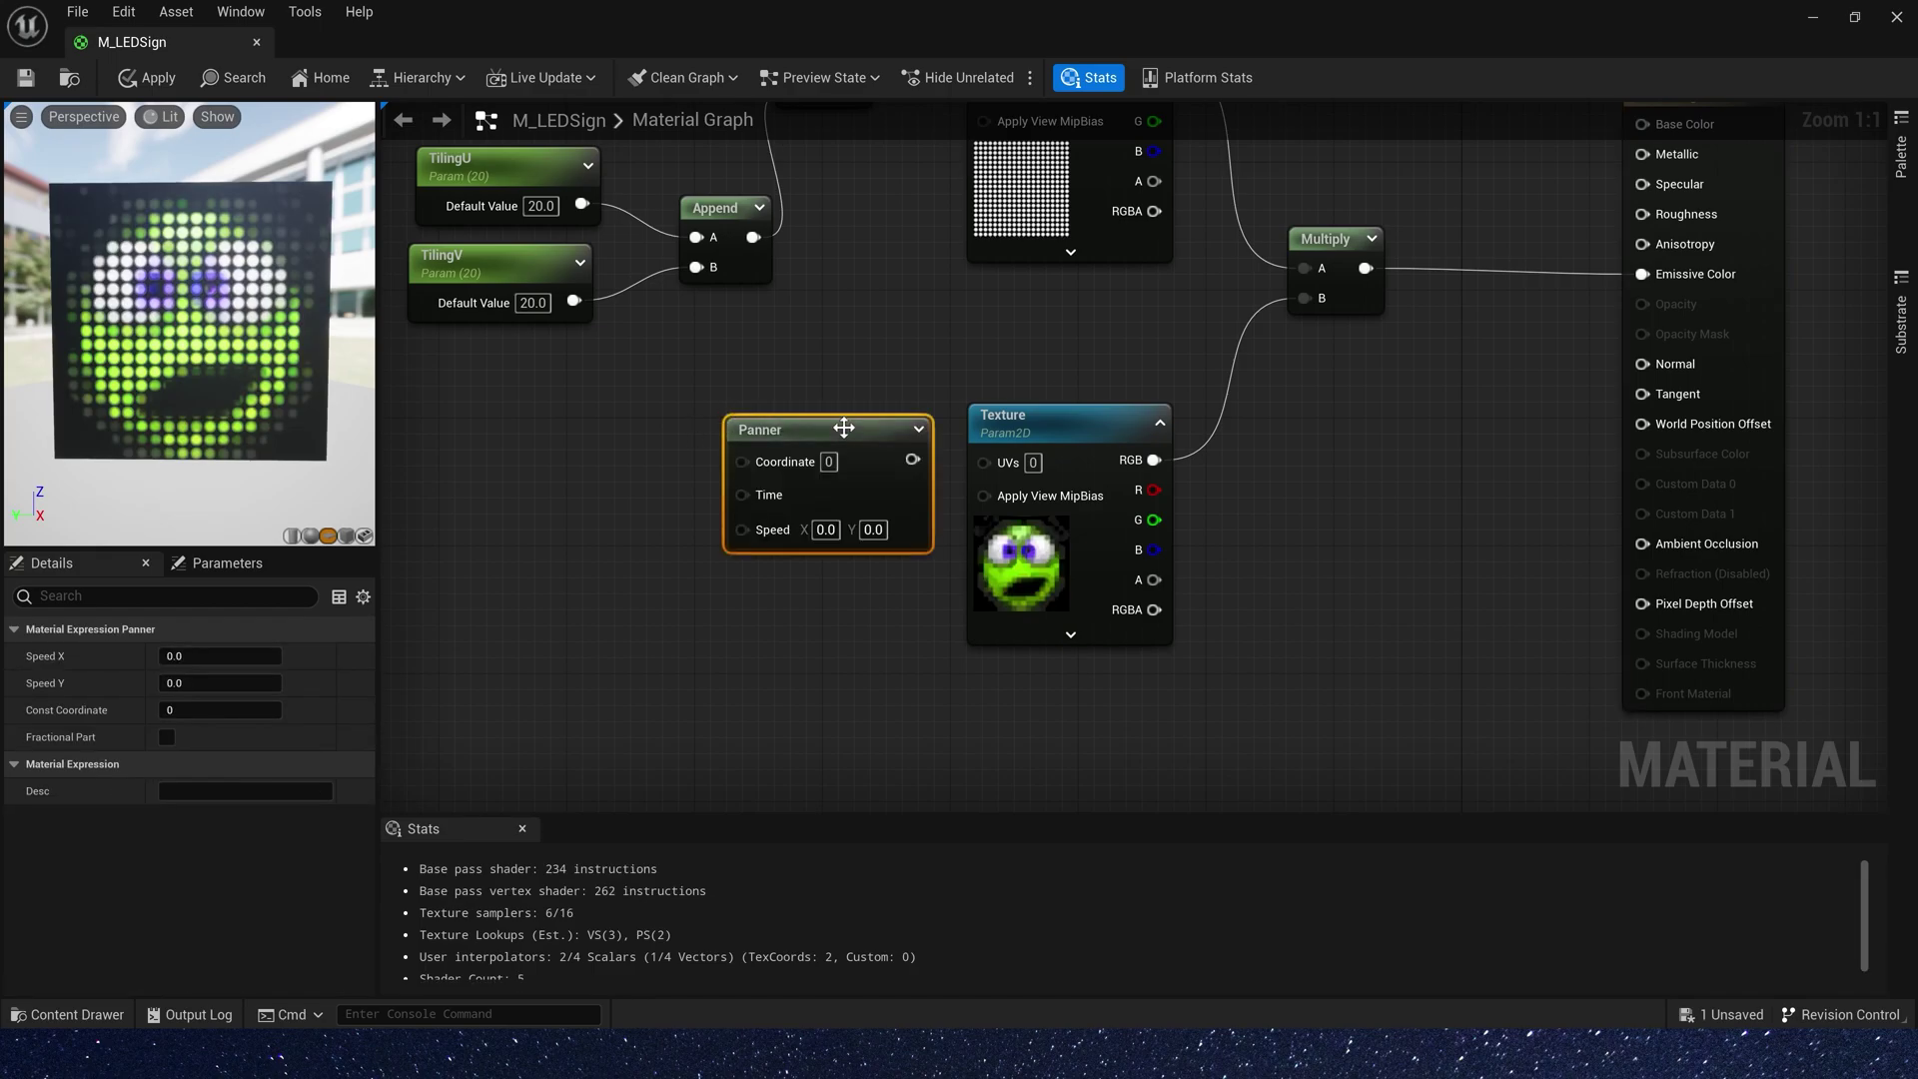
pyautogui.moveTo(913, 460); pyautogui.dragTo(984, 461)
pyautogui.click(825, 530)
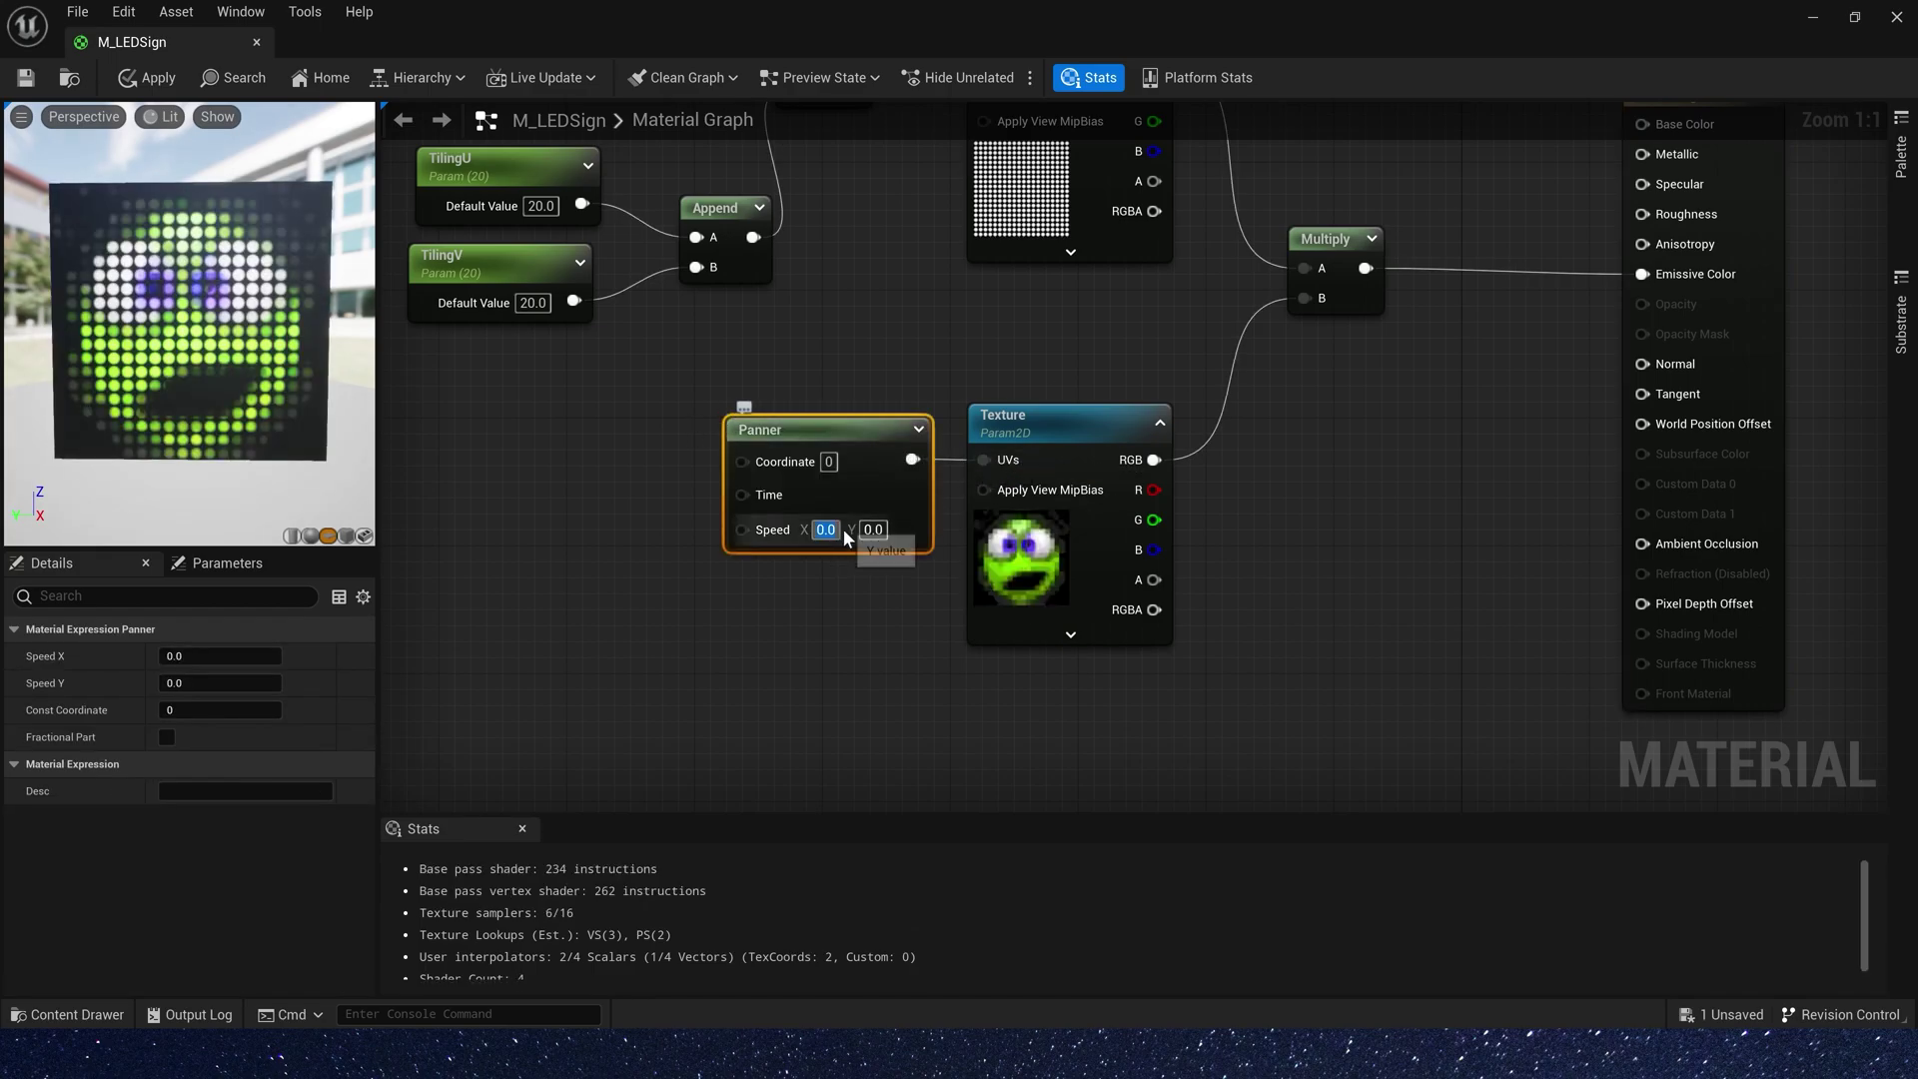
pyautogui.write('0.1')
pyautogui.press('Return')
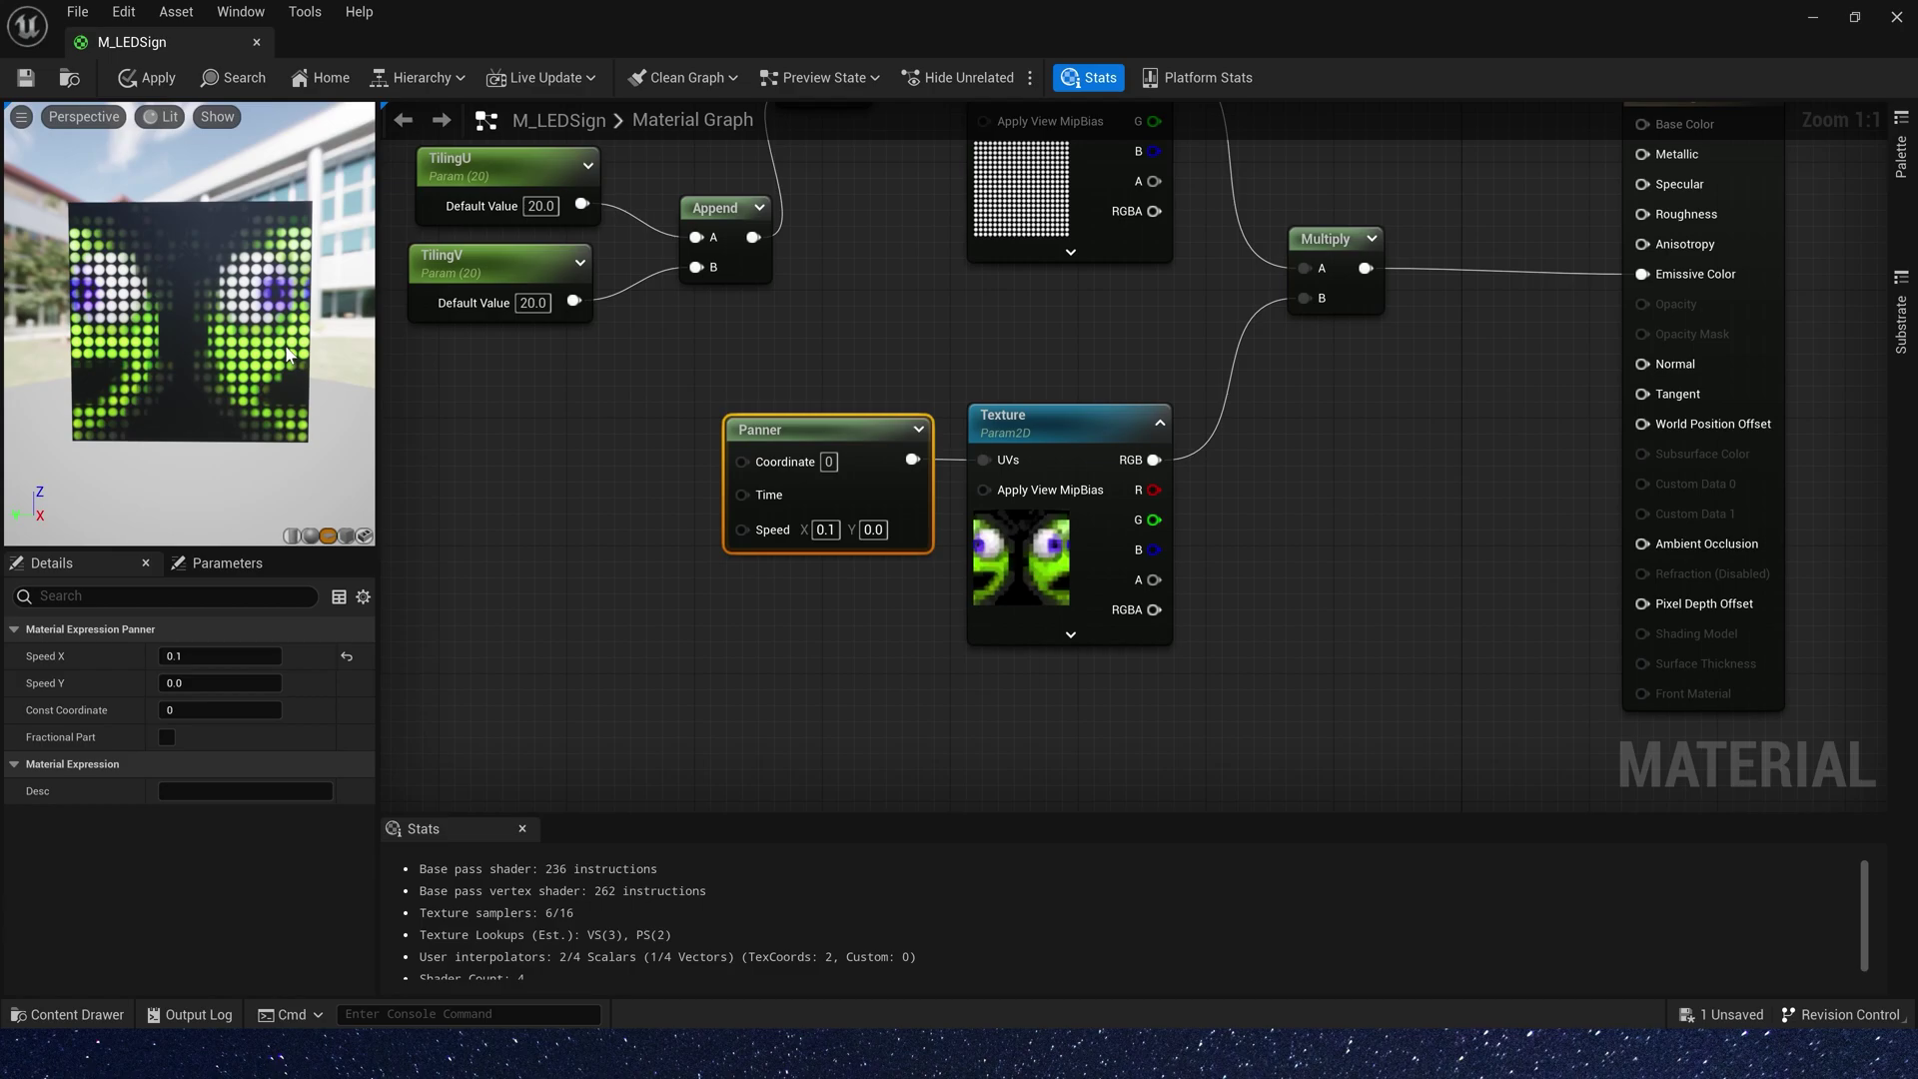
pyautogui.scroll(5, 240, 345)
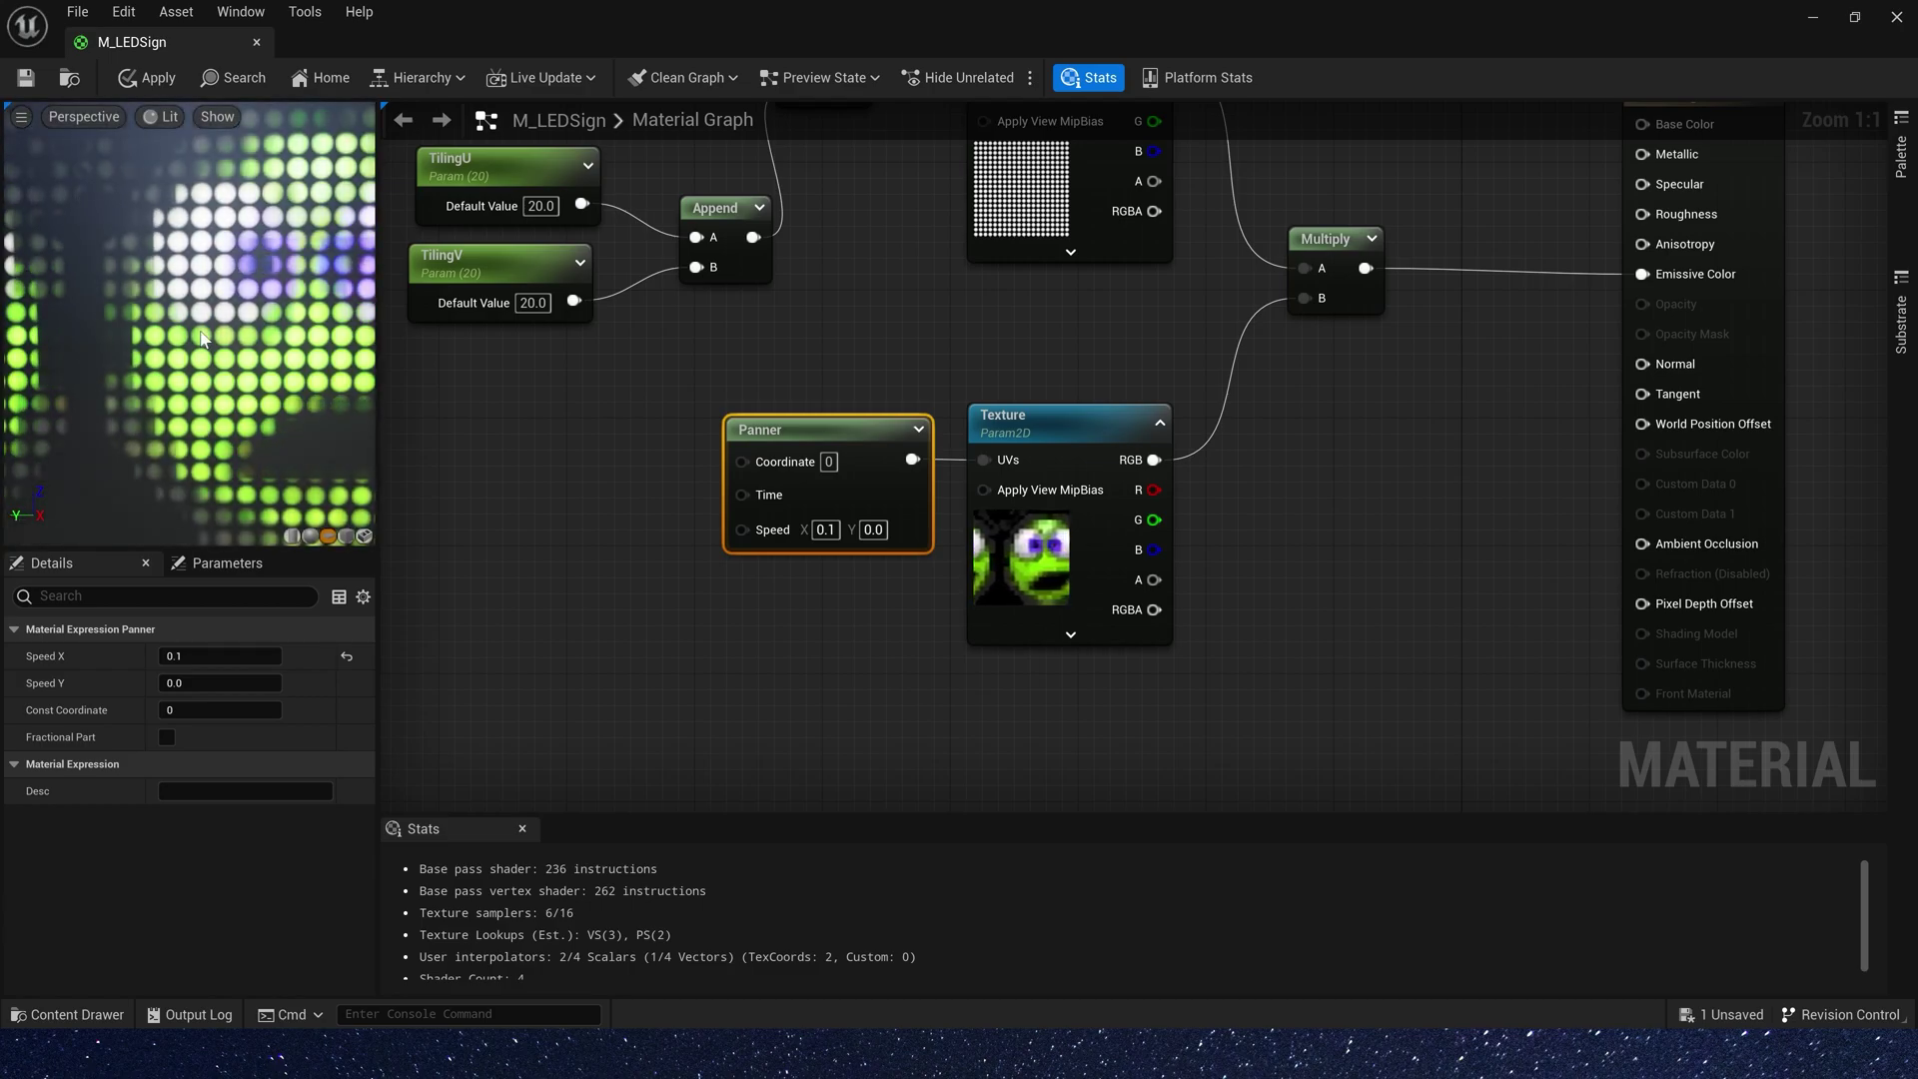
pyautogui.moveTo(201, 340); pyautogui.dragTo(163, 358)
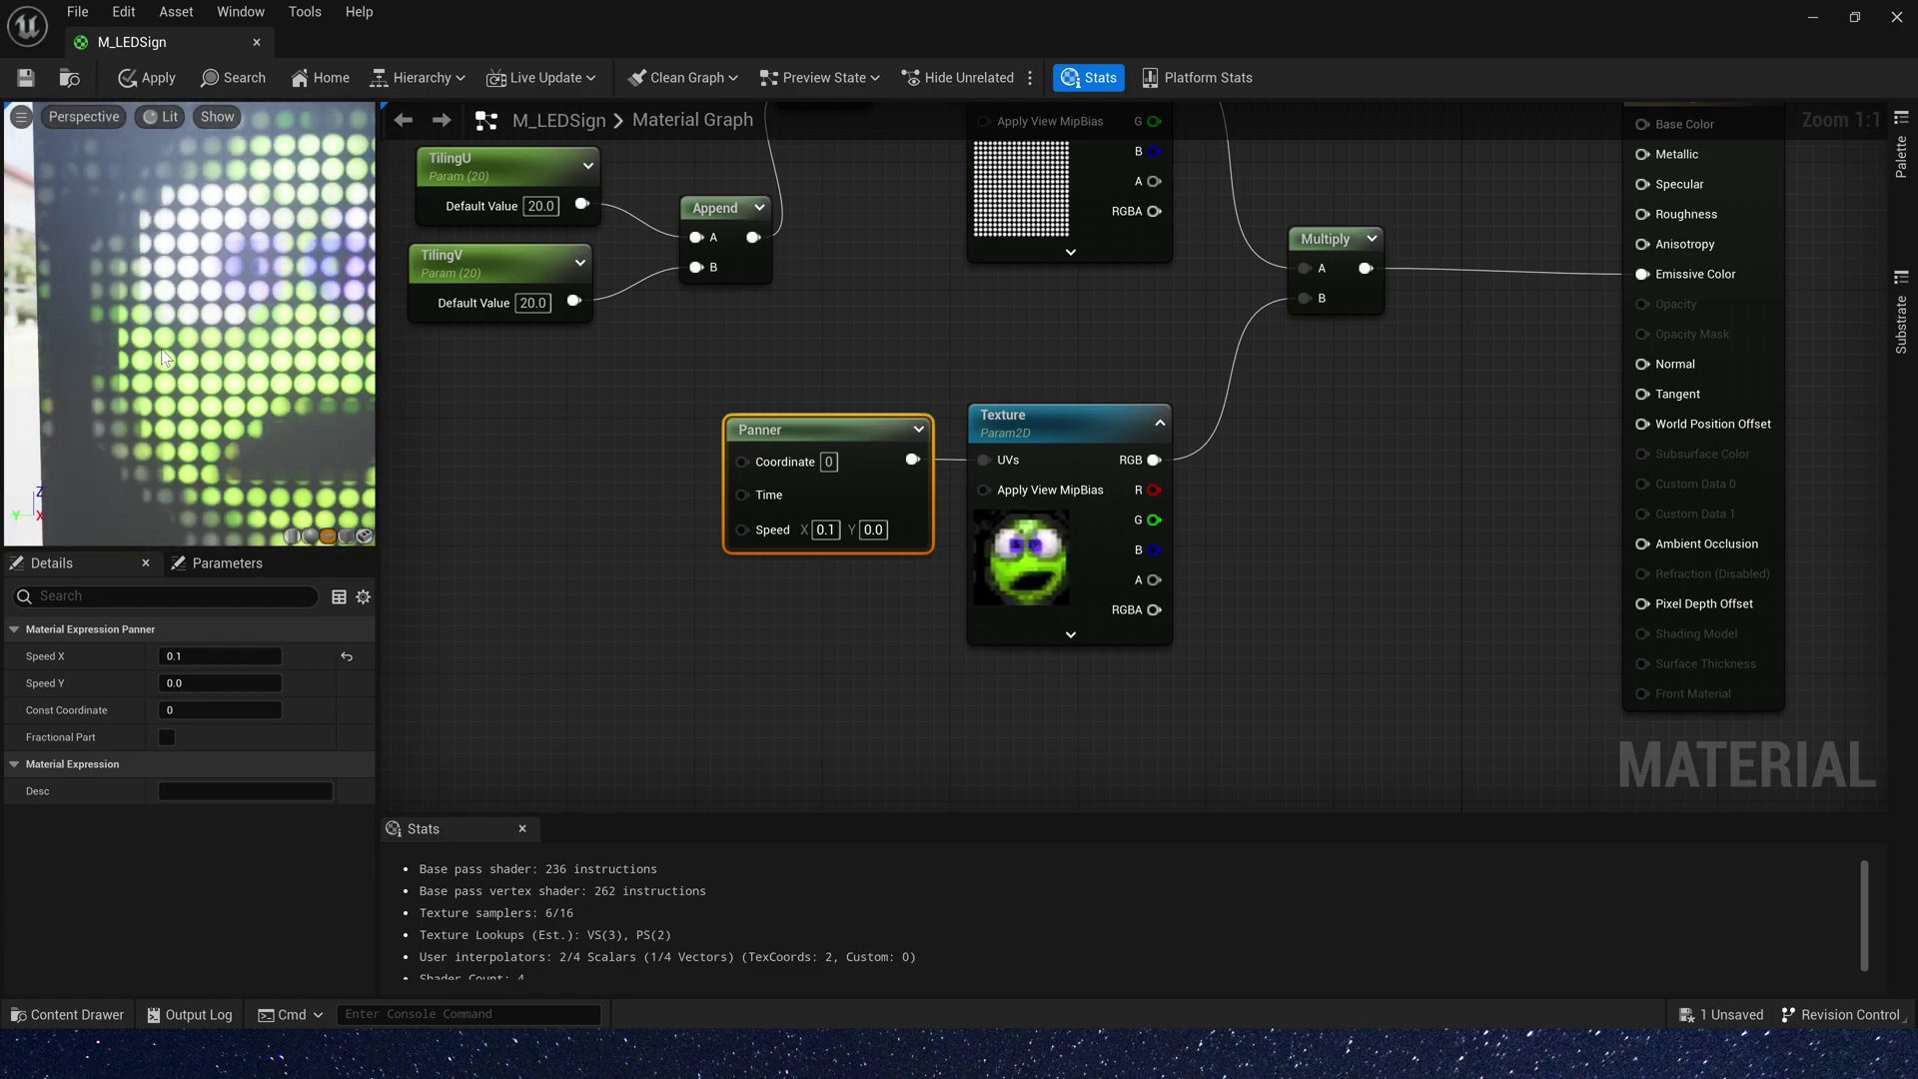
pyautogui.moveTo(163, 358); pyautogui.dragTo(61, 358, button='middle')
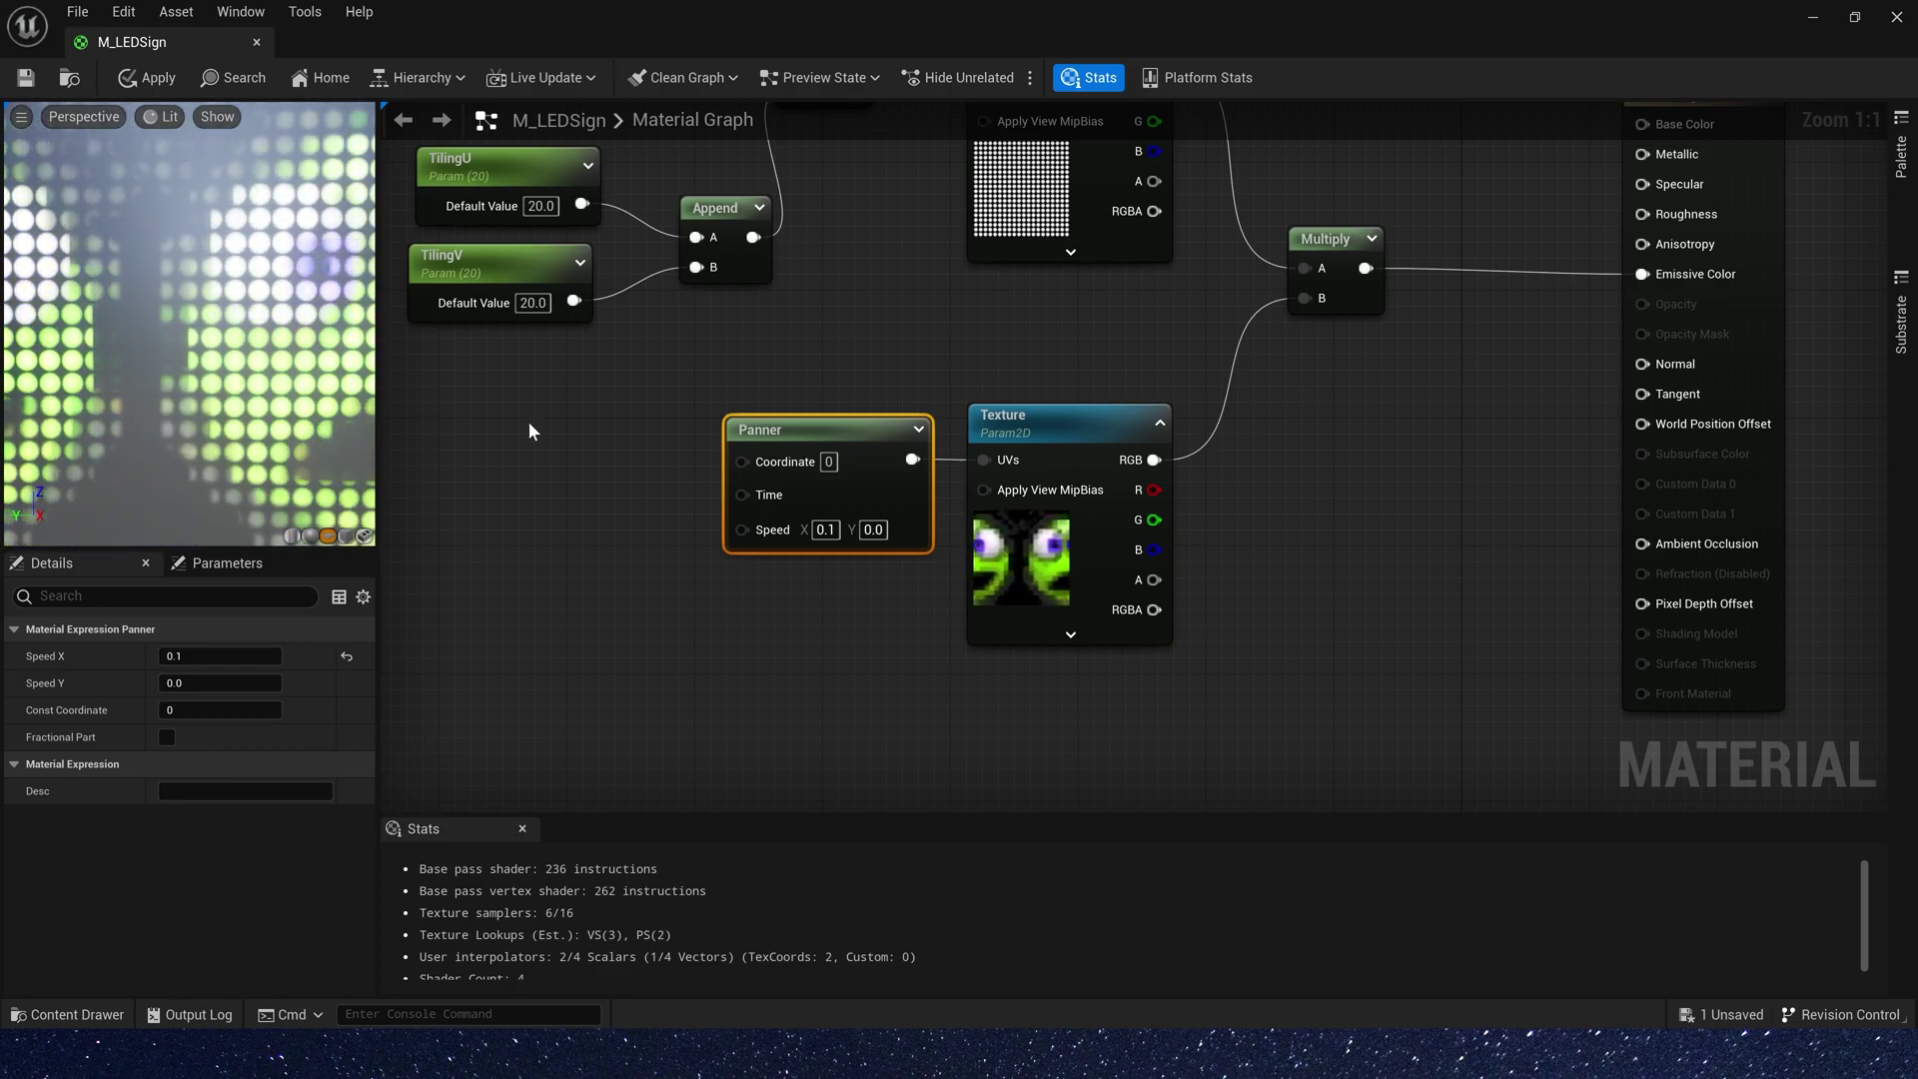
# Add a Time node before the Panner and connect its output to a new Floor node
pyautogui.moveTo(506, 513); pyautogui.dragTo(746, 466, button='right')
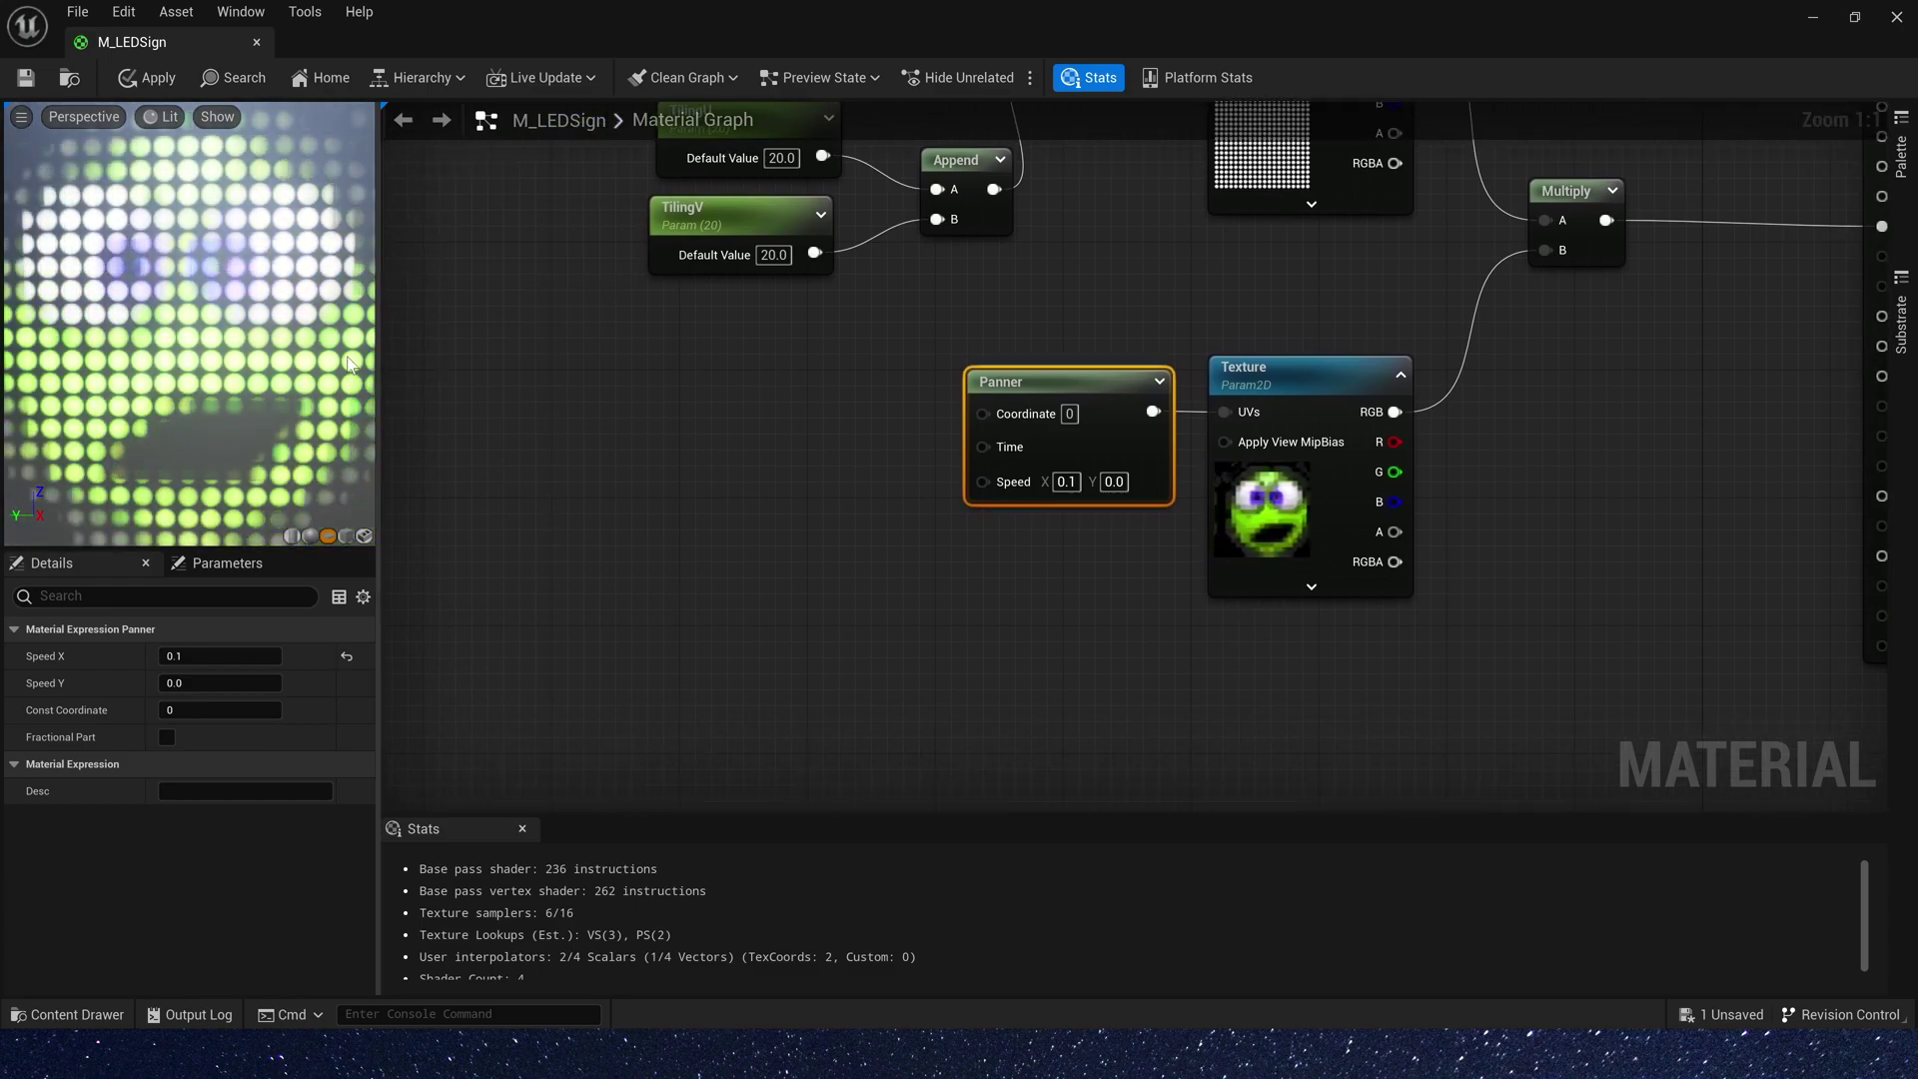
pyautogui.rightClick(603, 465)
pyautogui.write('tim')
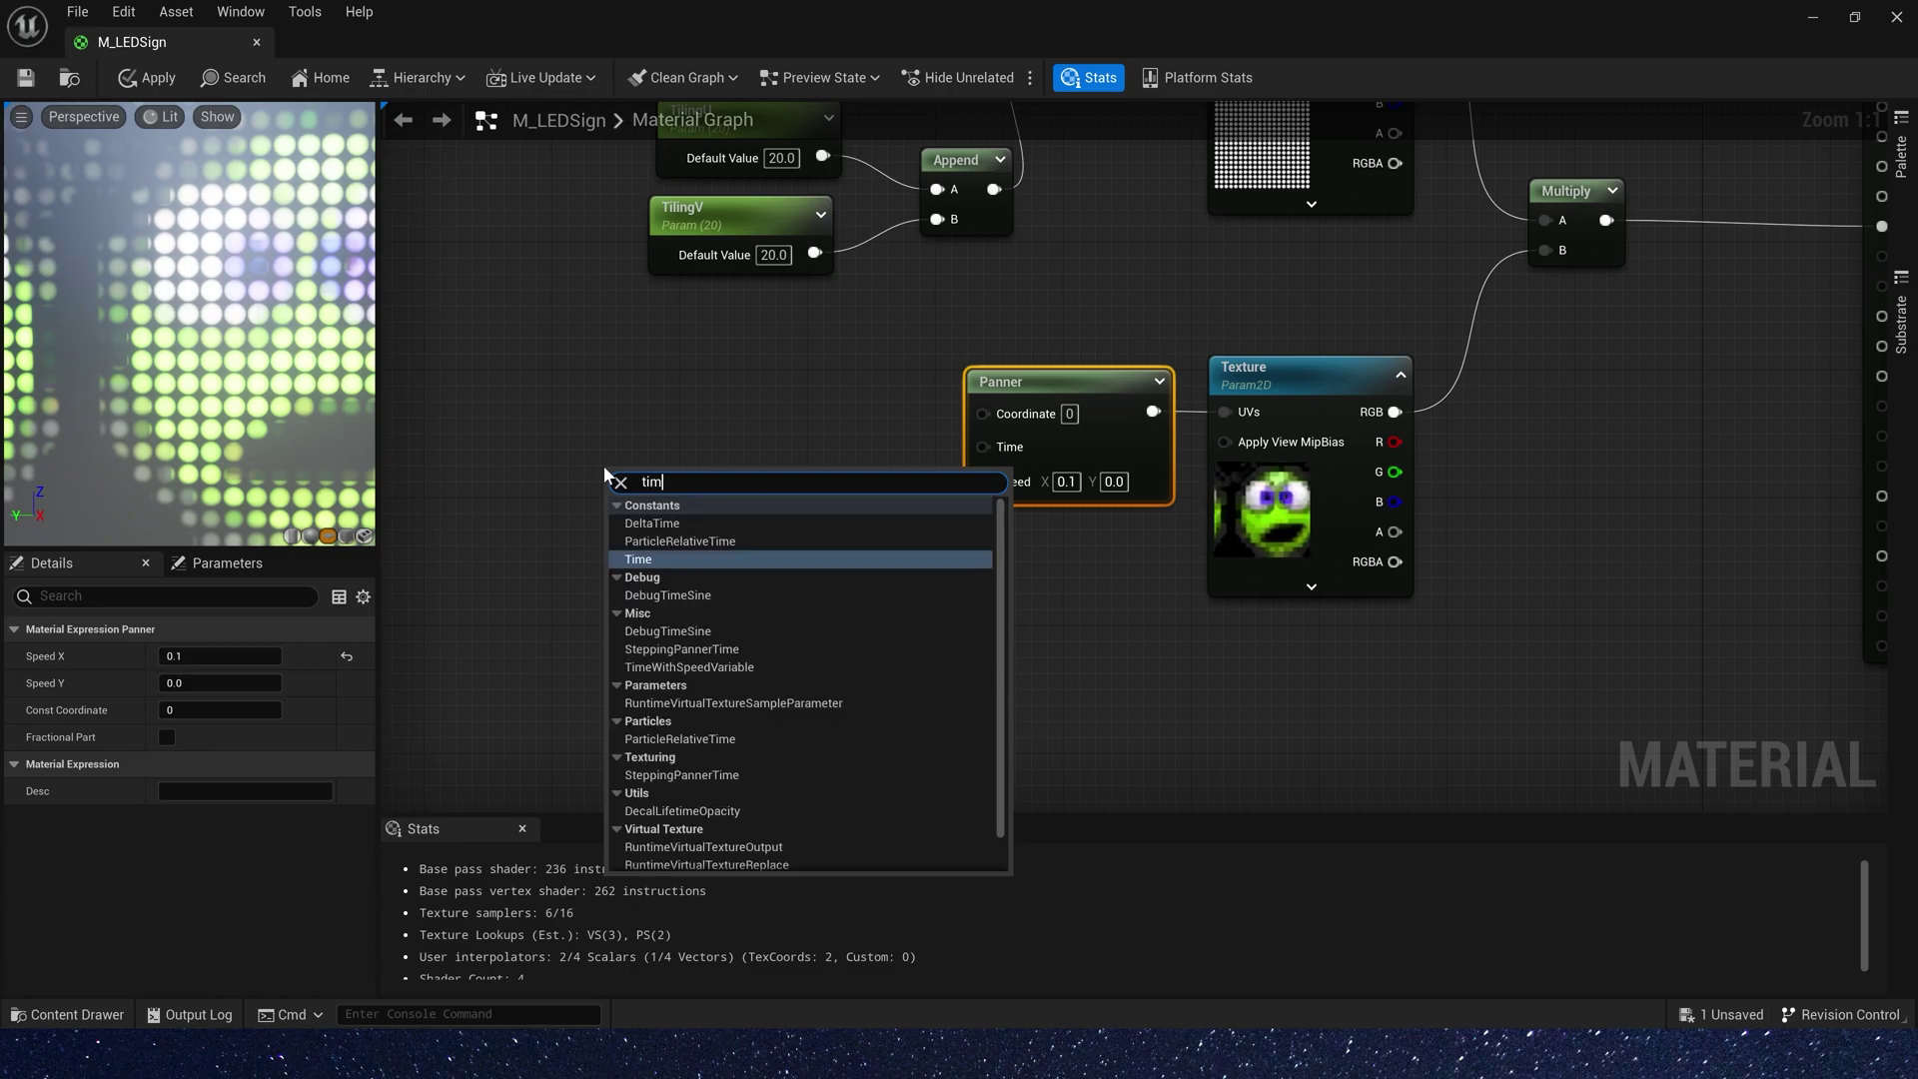
pyautogui.press('Return')
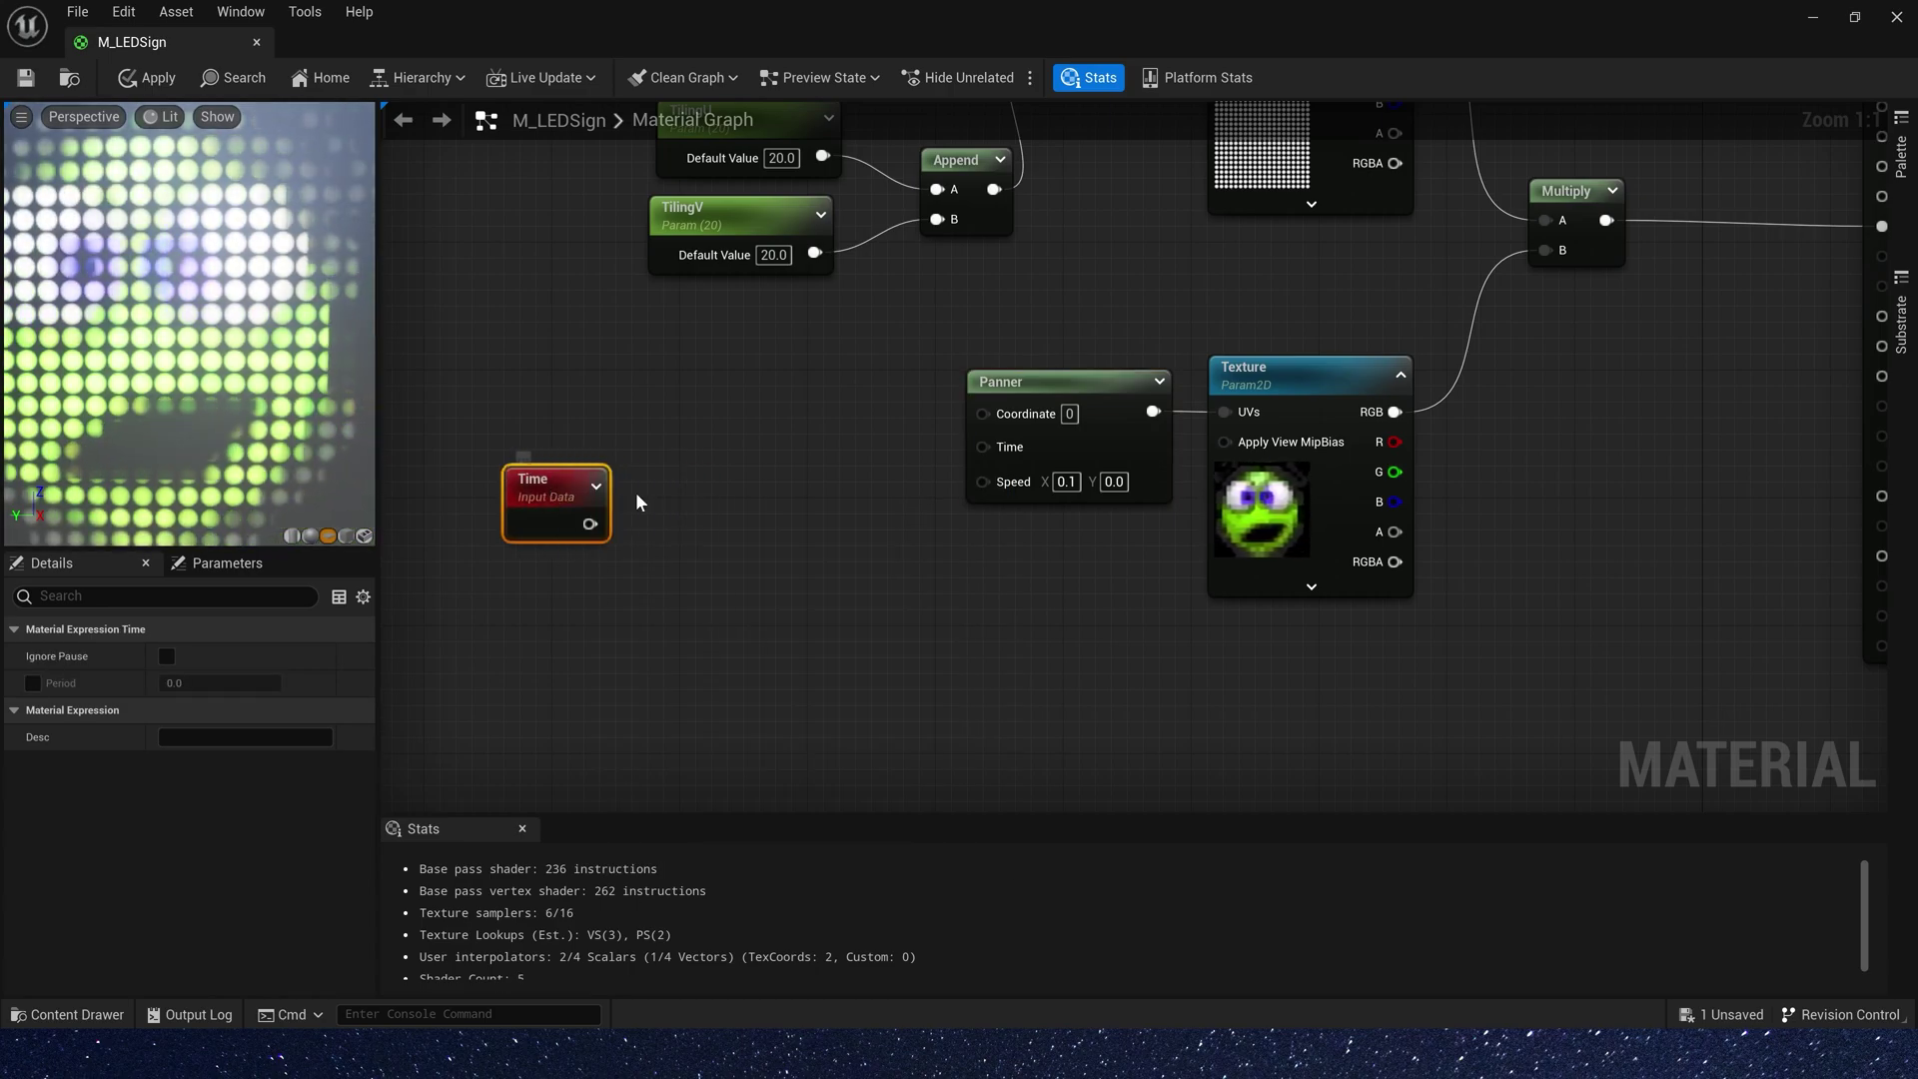
pyautogui.moveTo(589, 524); pyautogui.dragTo(705, 516)
pyautogui.write('fl')
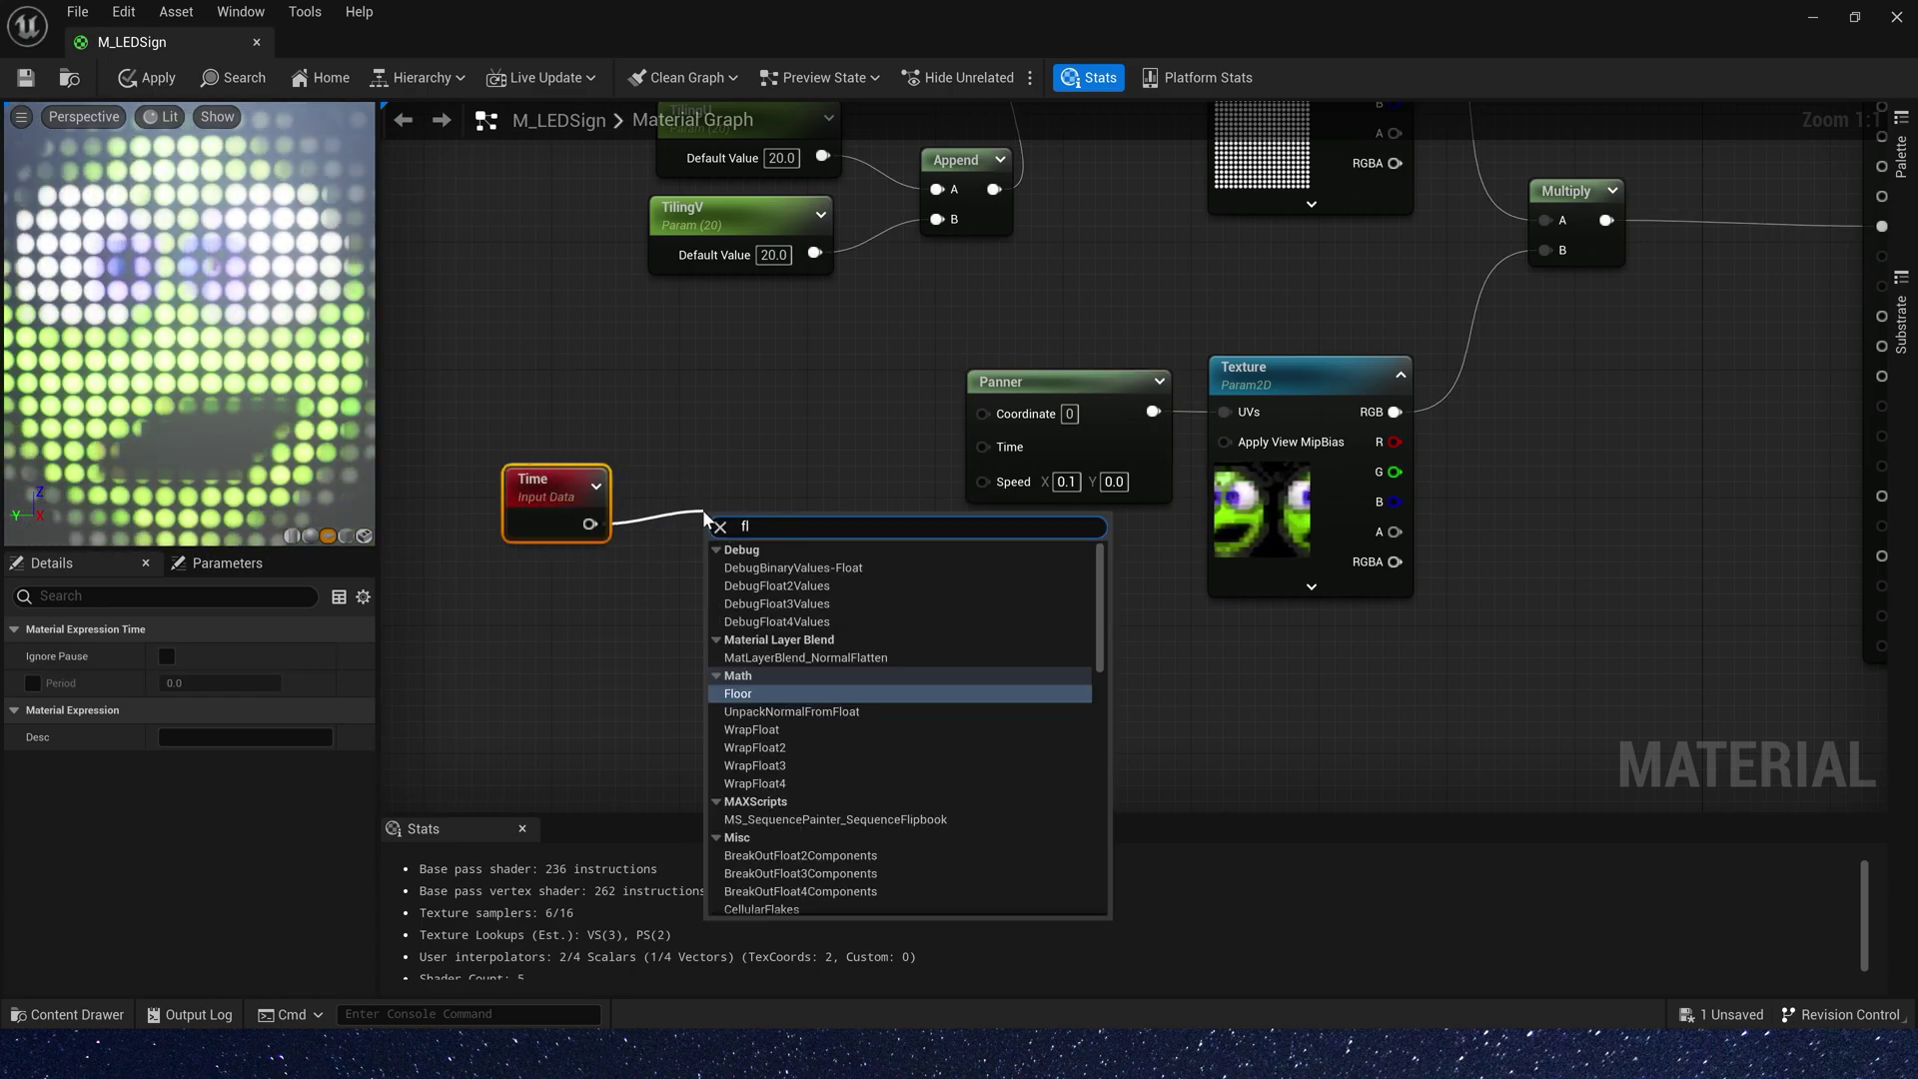
pyautogui.press('Return')
pyautogui.click(482, 660)
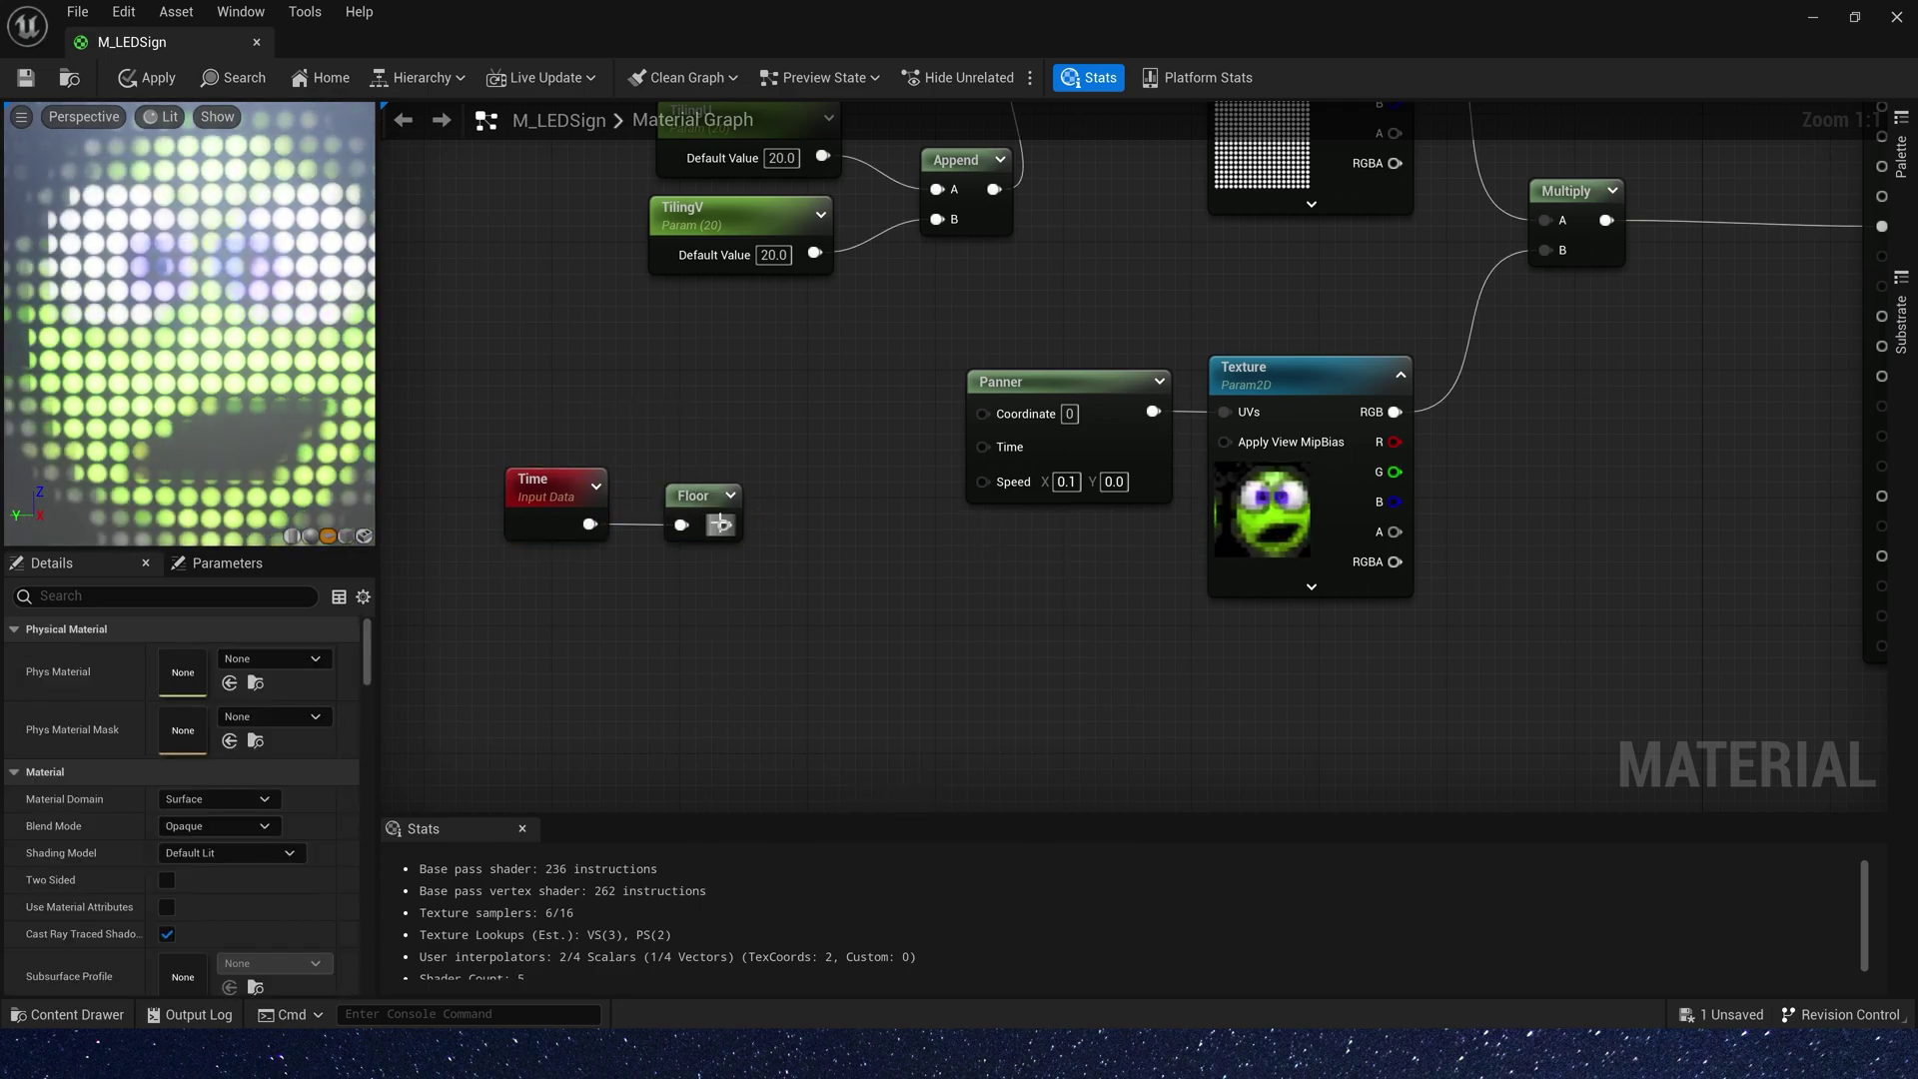
# Connect the Floor output to the Panner's Time input and check the stepped scrolling on the preview plane
pyautogui.moveTo(725, 525); pyautogui.dragTo(1011, 452)
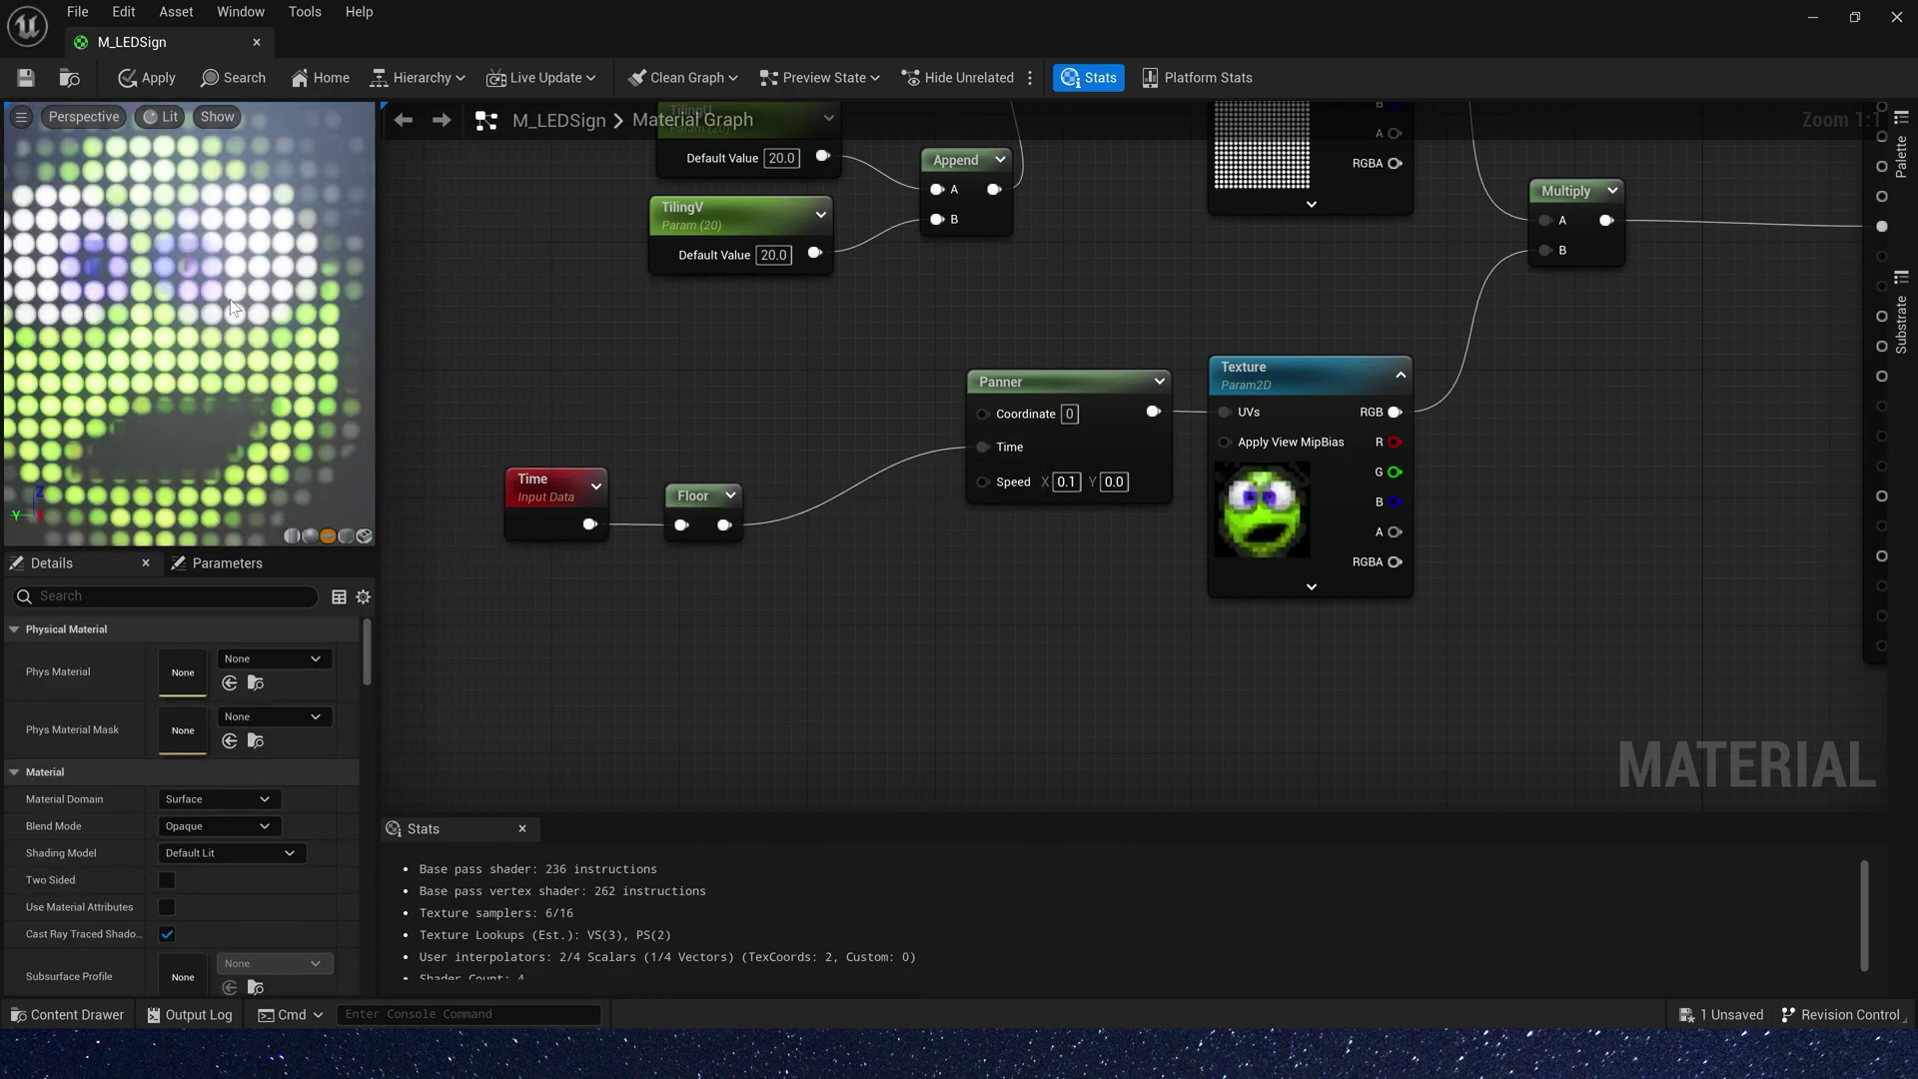
pyautogui.scroll(-2, 260, 340)
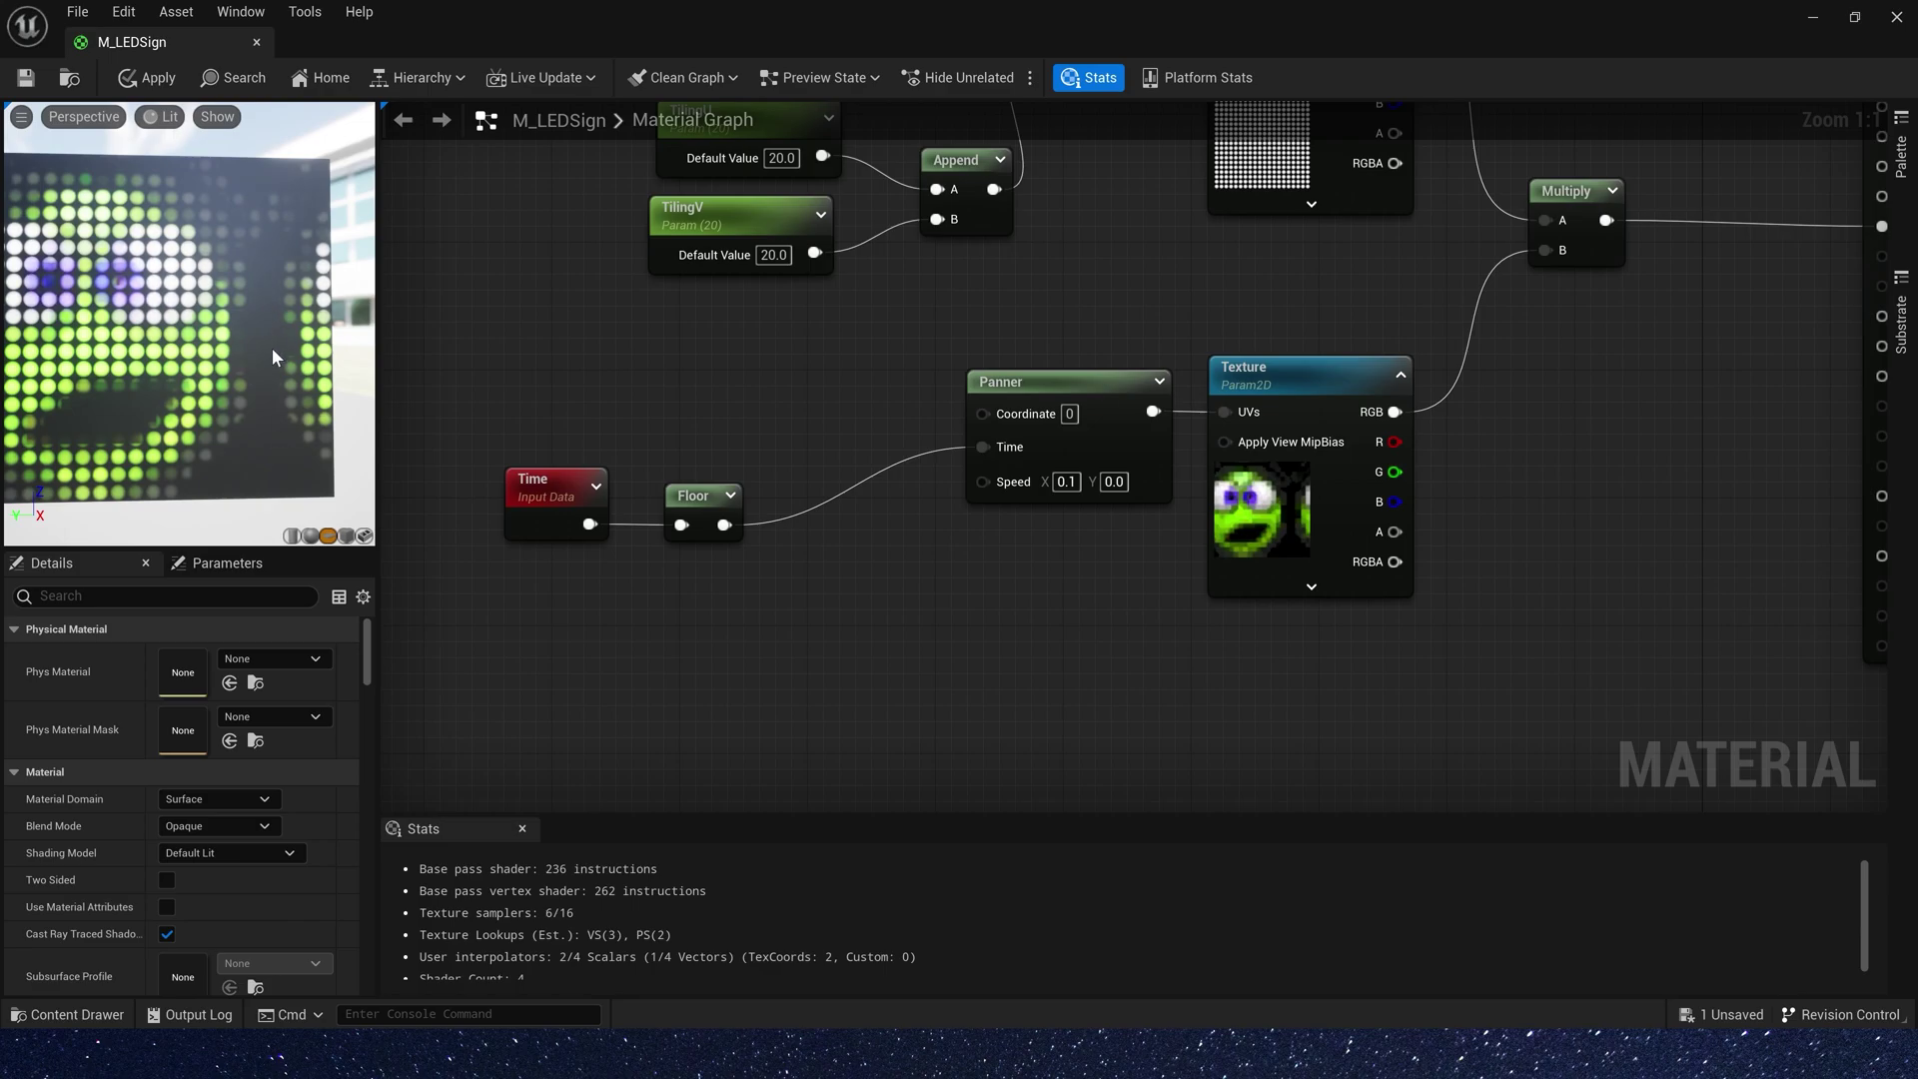
pyautogui.click(565, 488)
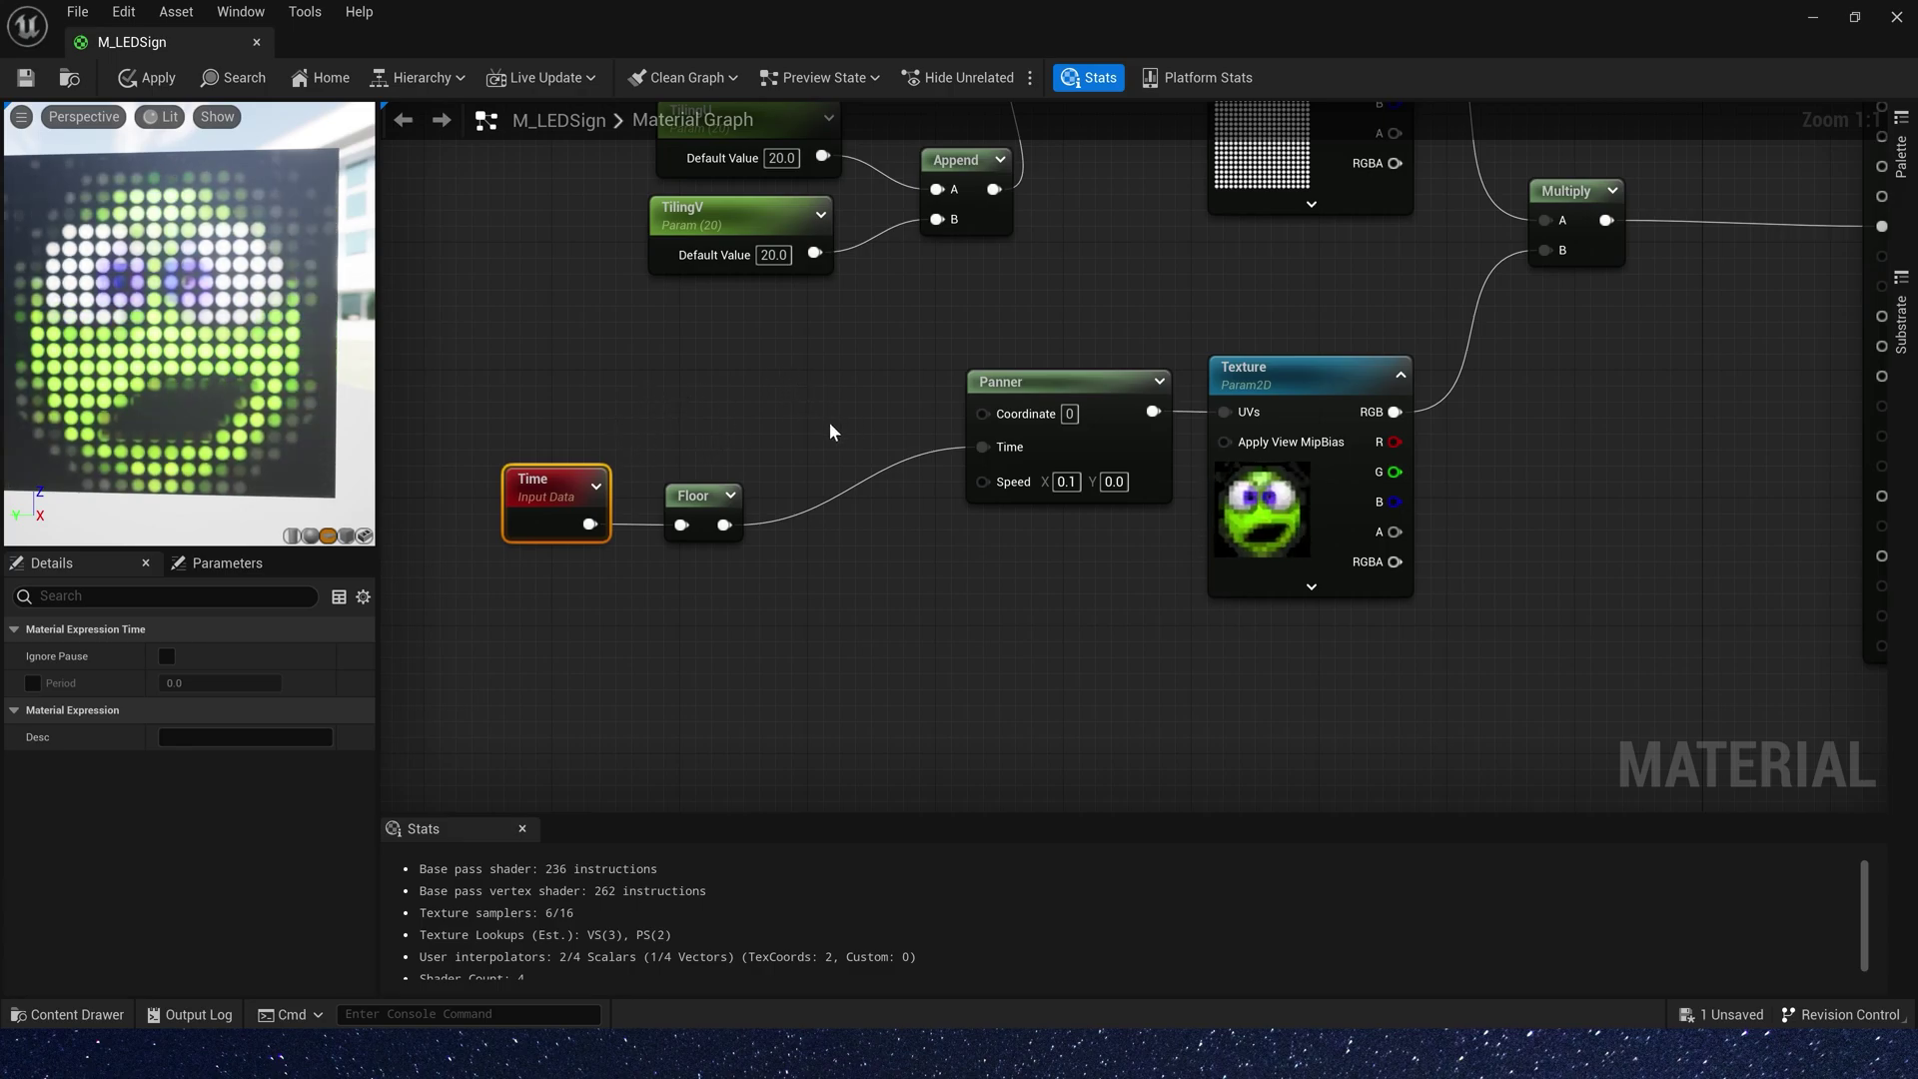
# Insert a Multiply node with B set to 5.0 between the Time and Floor nodes, spacing the nodes to fit
pyautogui.moveTo(694, 496); pyautogui.dragTo(774, 496)
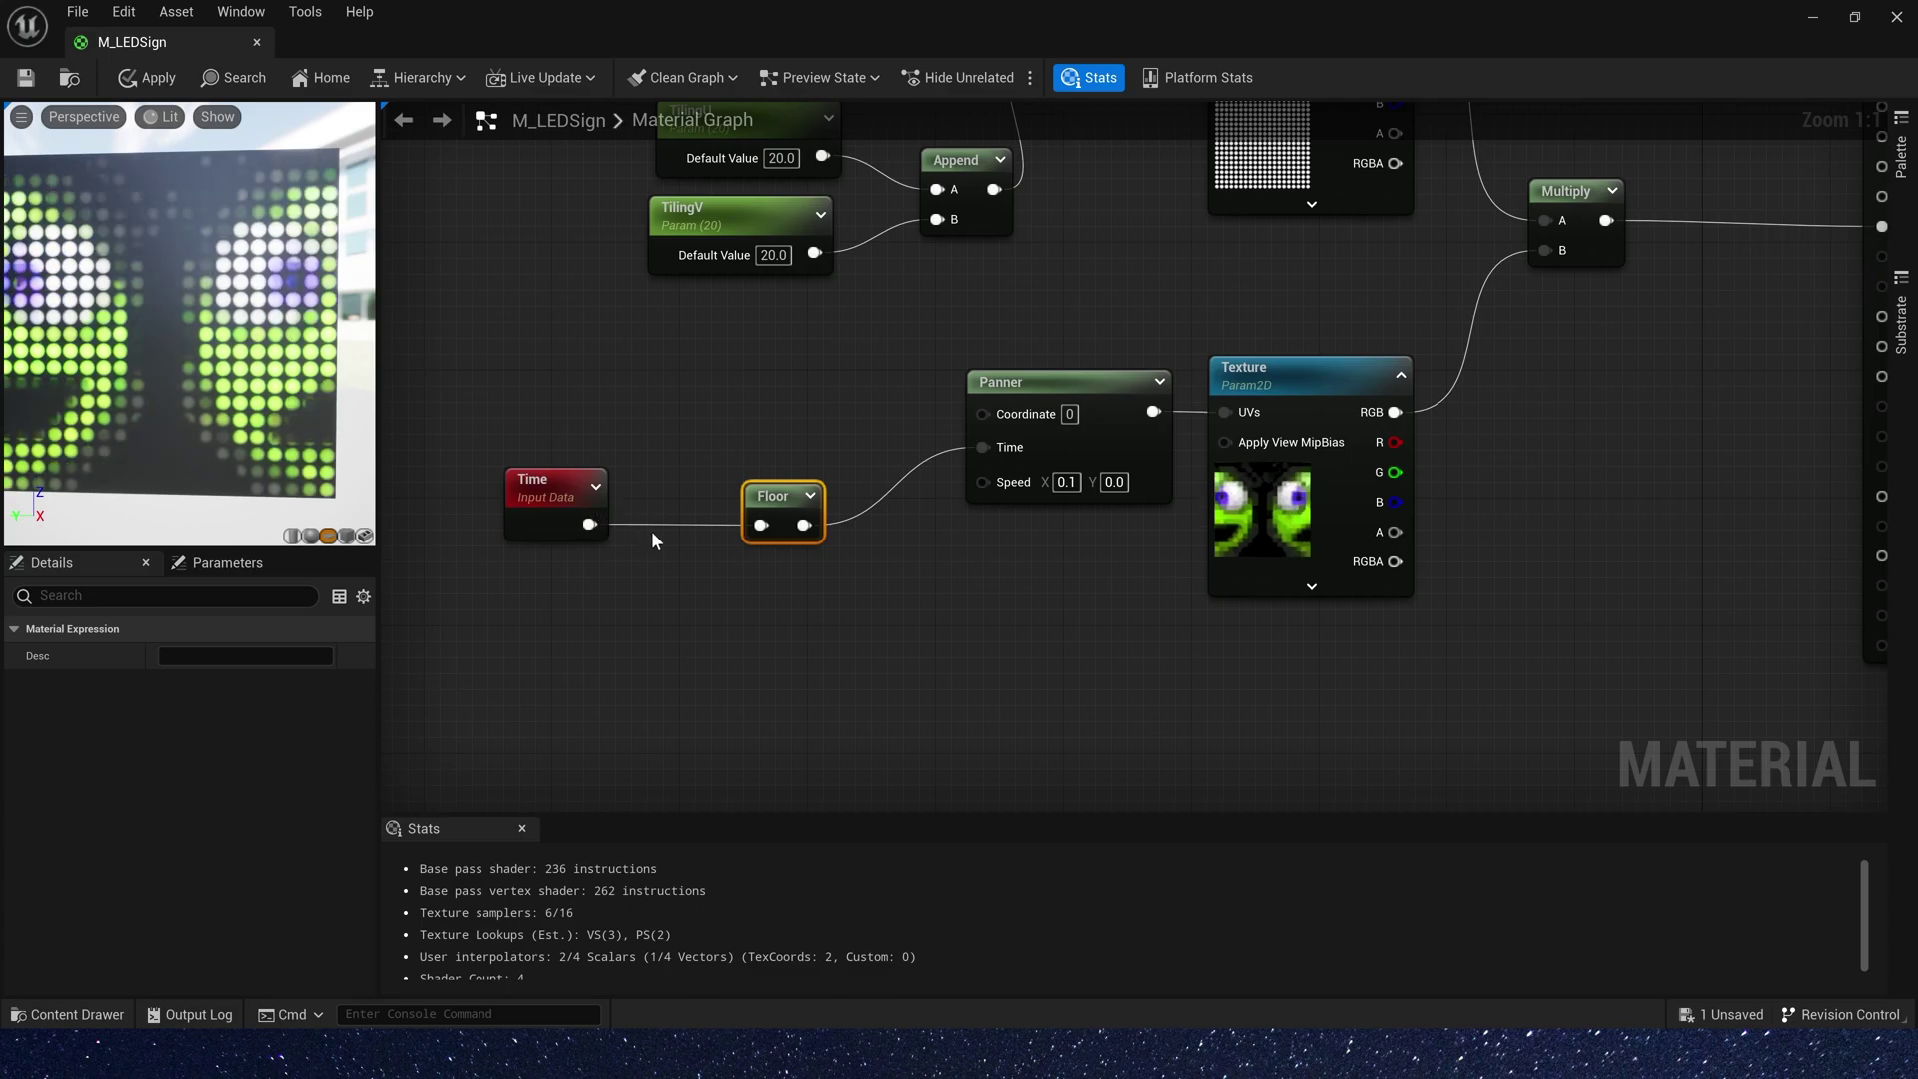
pyautogui.click(639, 508)
pyautogui.moveTo(590, 525); pyautogui.dragTo(657, 555)
pyautogui.moveTo(653, 455); pyautogui.dragTo(761, 530)
pyautogui.click(688, 494)
pyautogui.moveTo(614, 584); pyautogui.dragTo(629, 585)
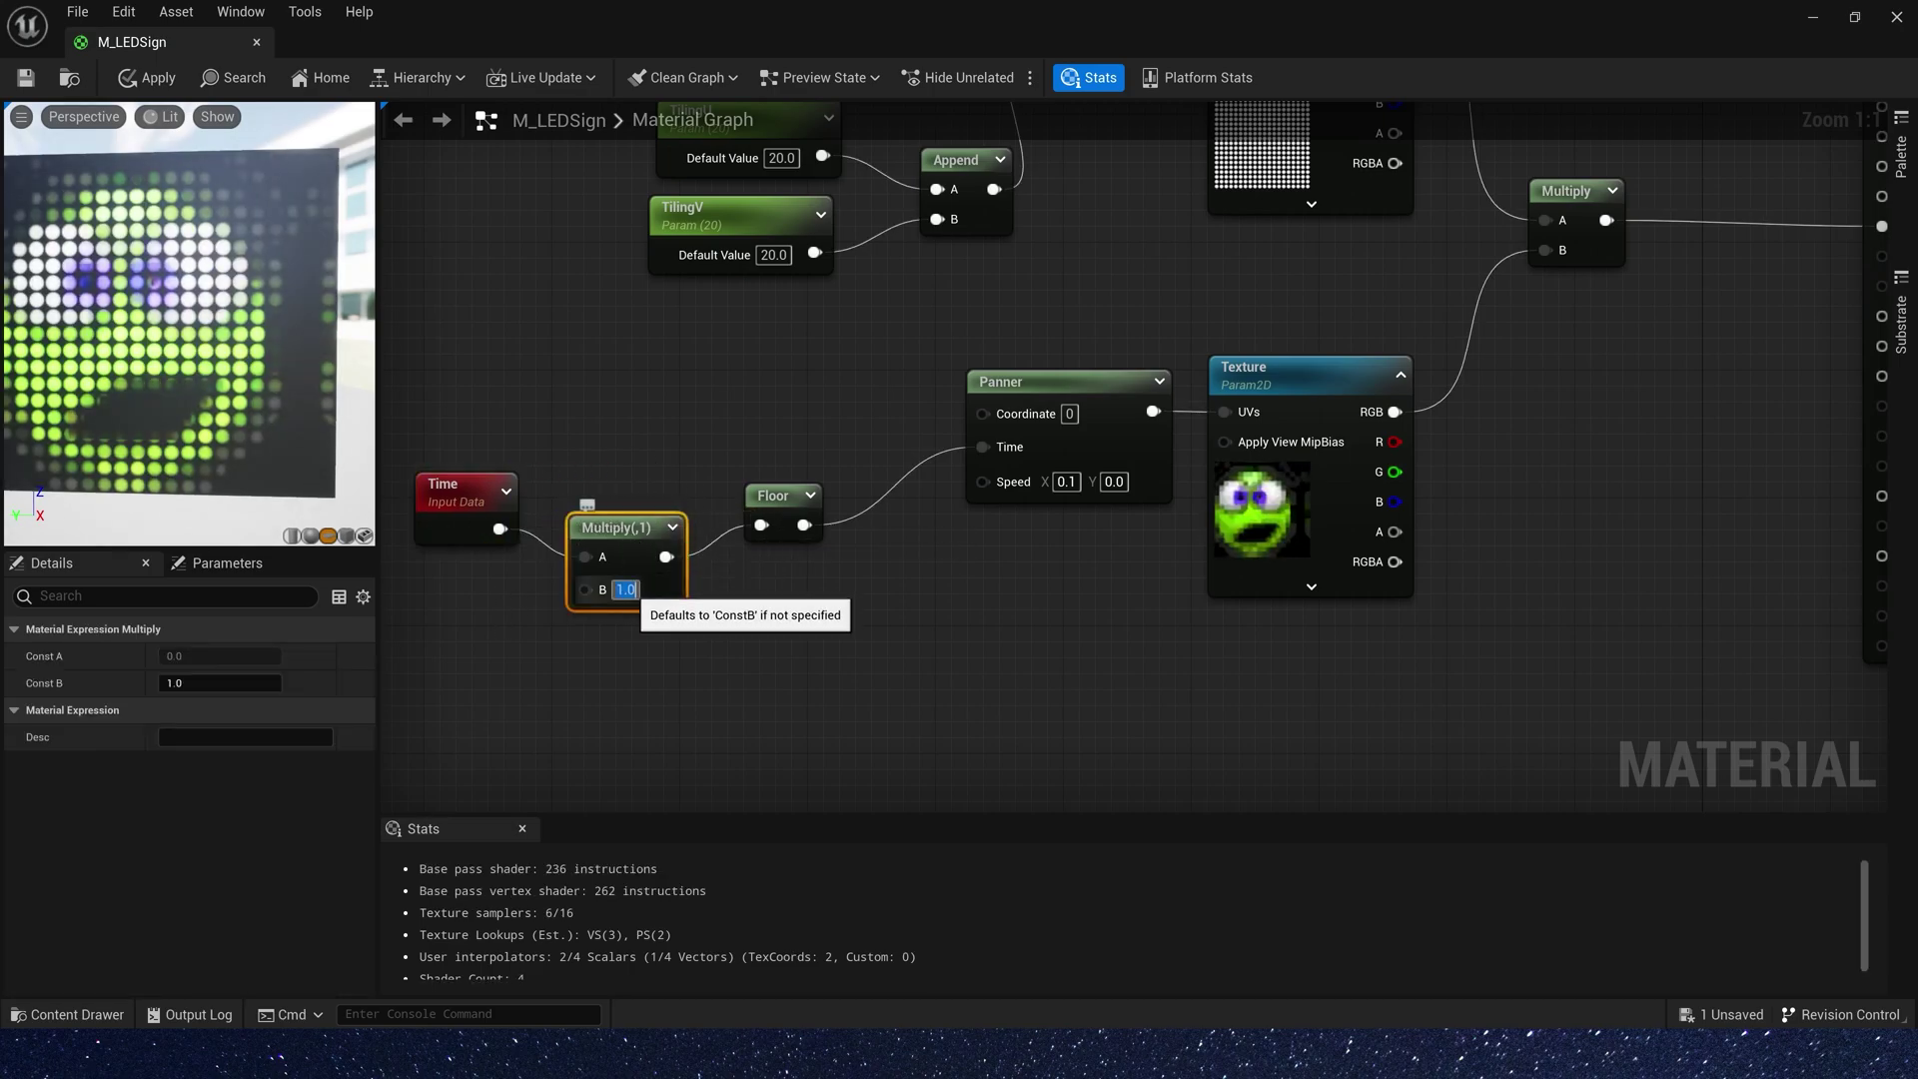
pyautogui.write('5')
pyautogui.press('Return')
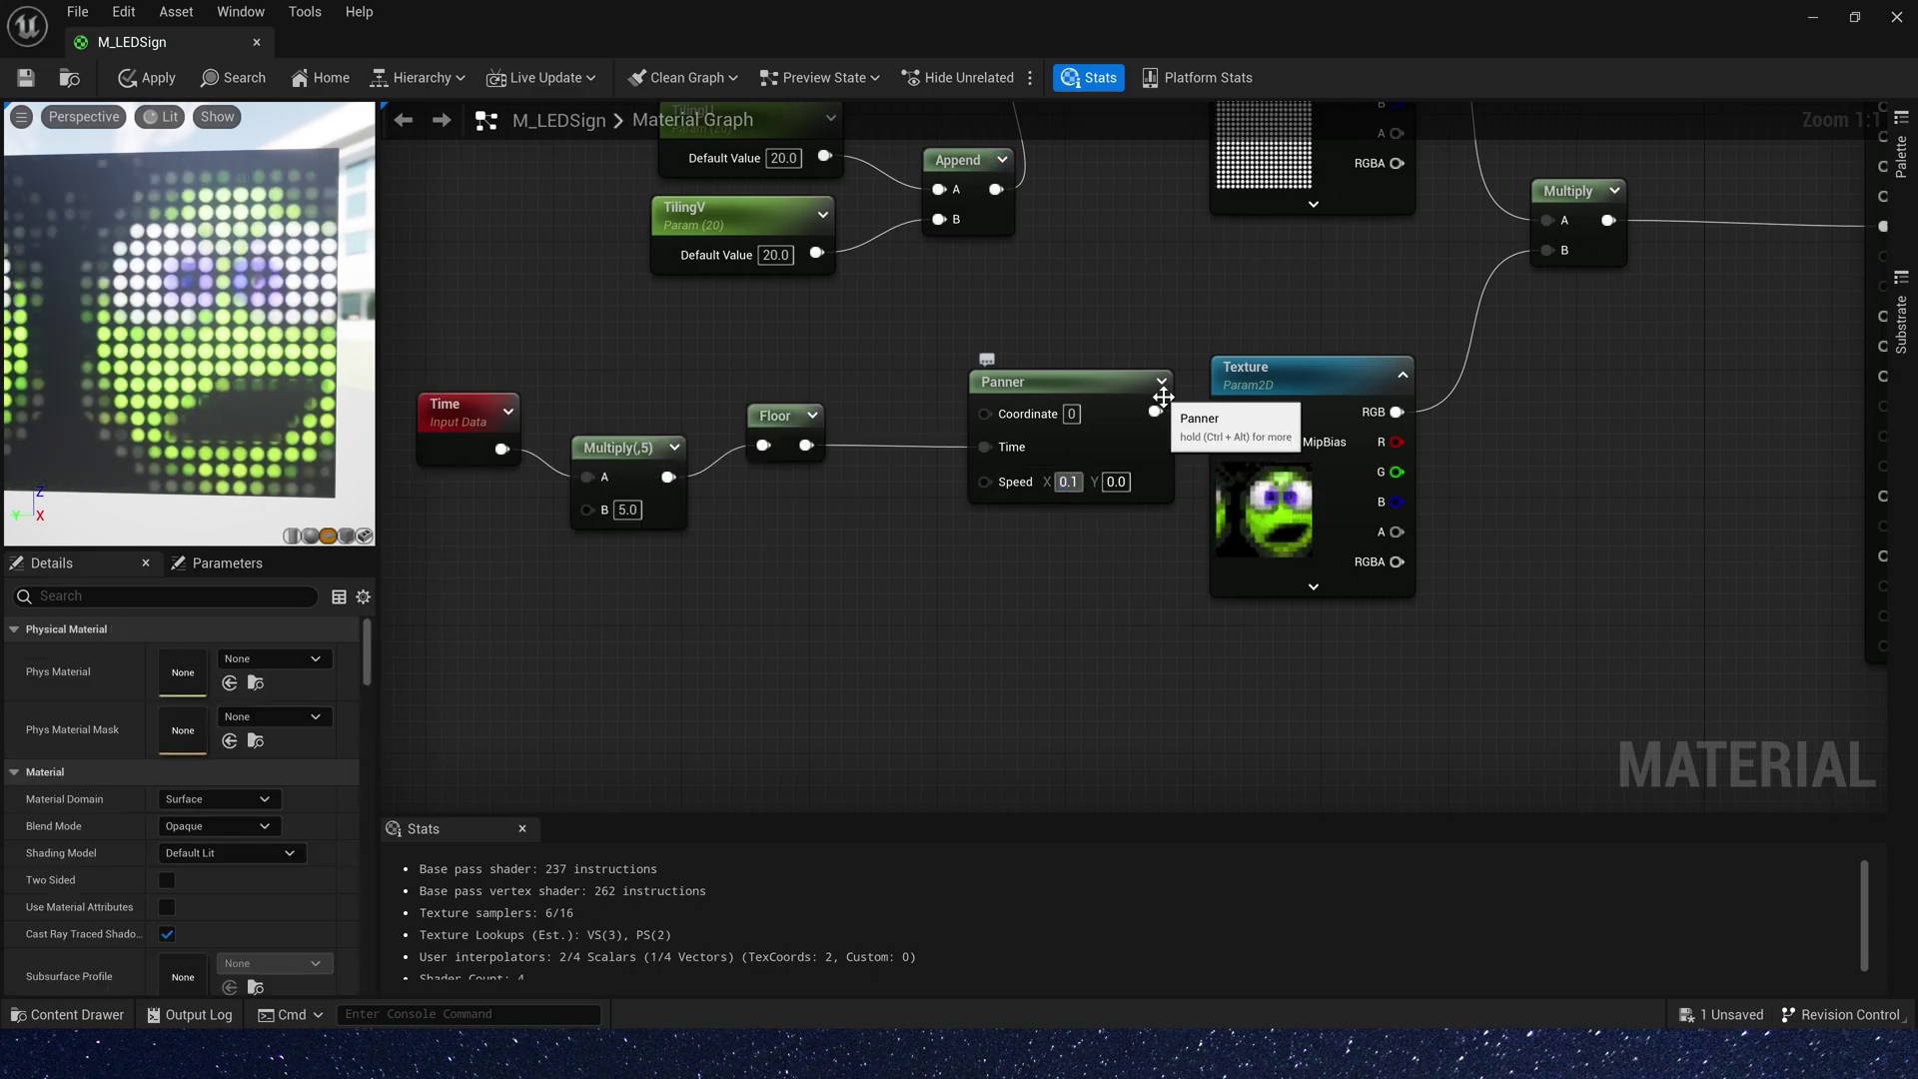
# Set the Panner's Speed X to 0.3 and check the faster scrolling in the preview
pyautogui.write('0.3')
pyautogui.press('Tab')
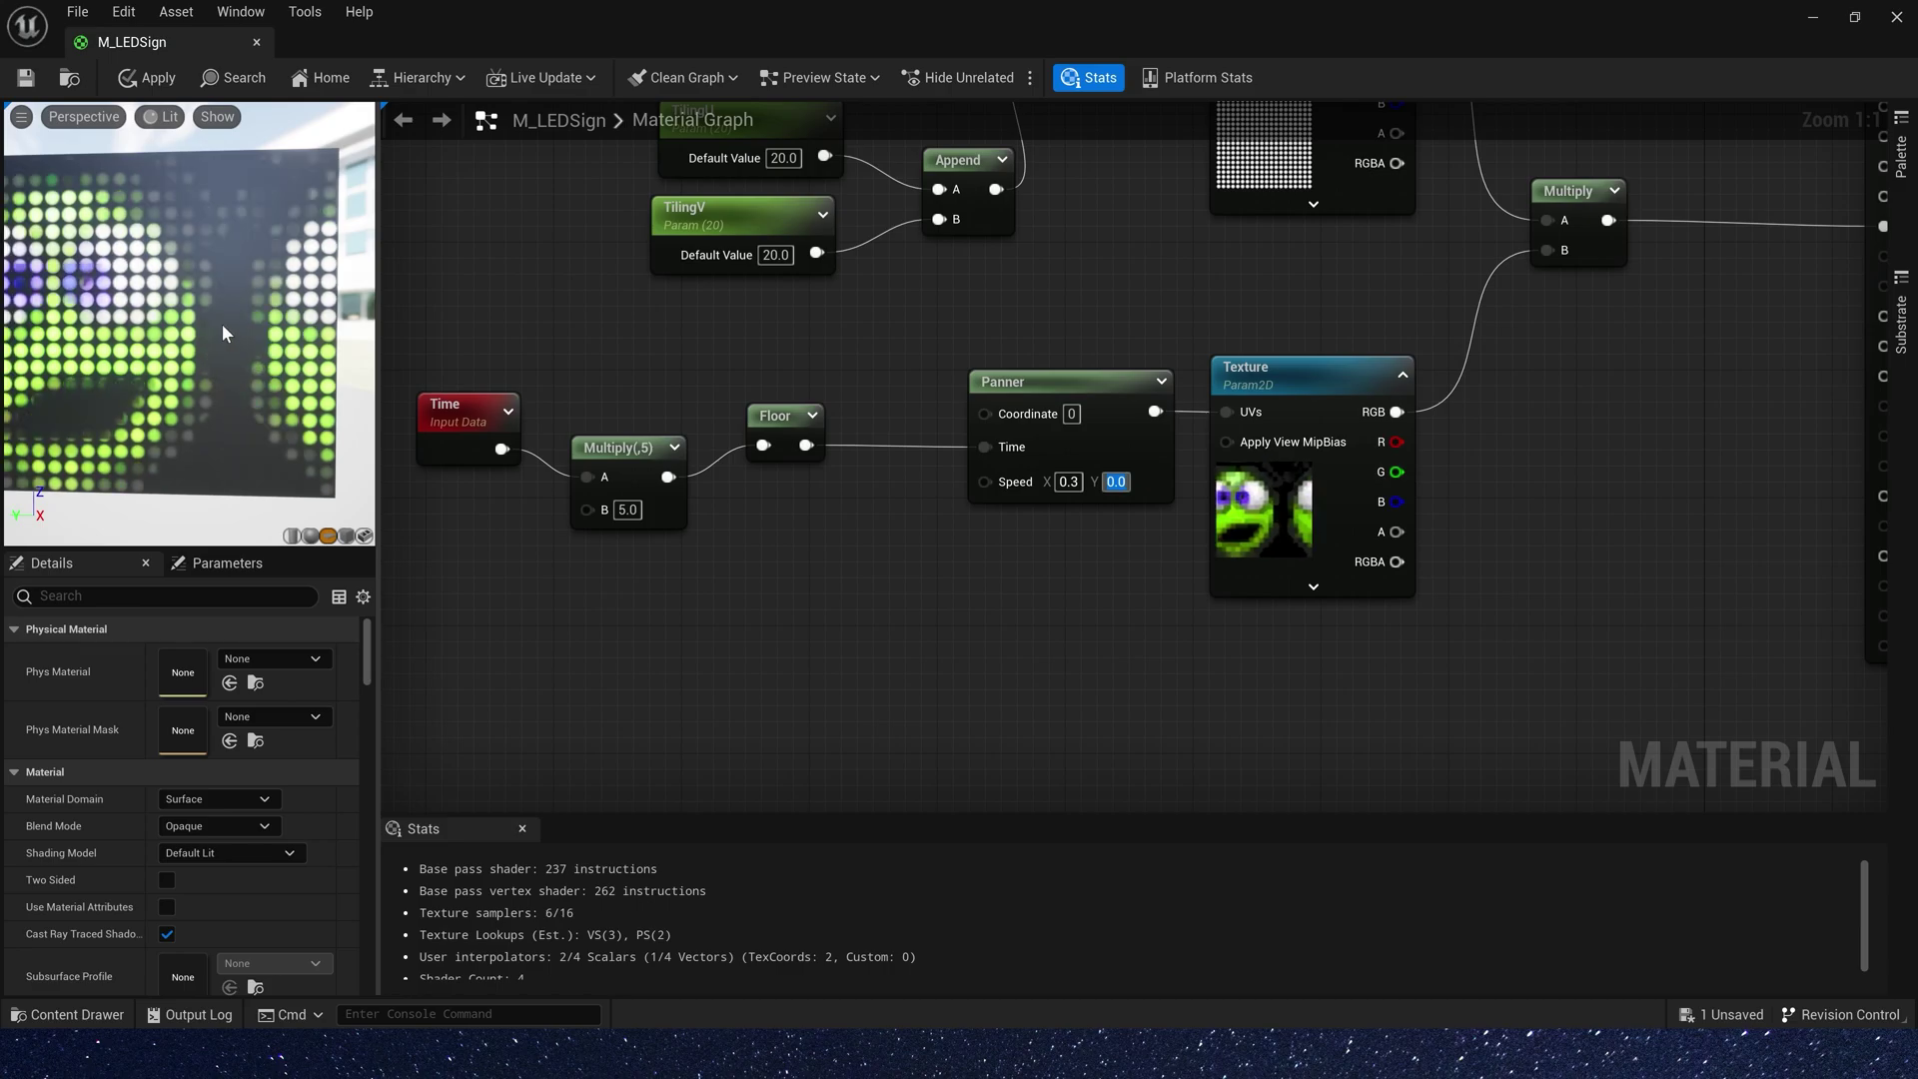
pyautogui.scroll(-2, 225, 334)
# Duplicate the TilingU, TilingV and Append nodes below the Time chain and connect the copied Append to the Panner's Speed
pyautogui.moveTo(869, 292); pyautogui.dragTo(860, 409, button='right')
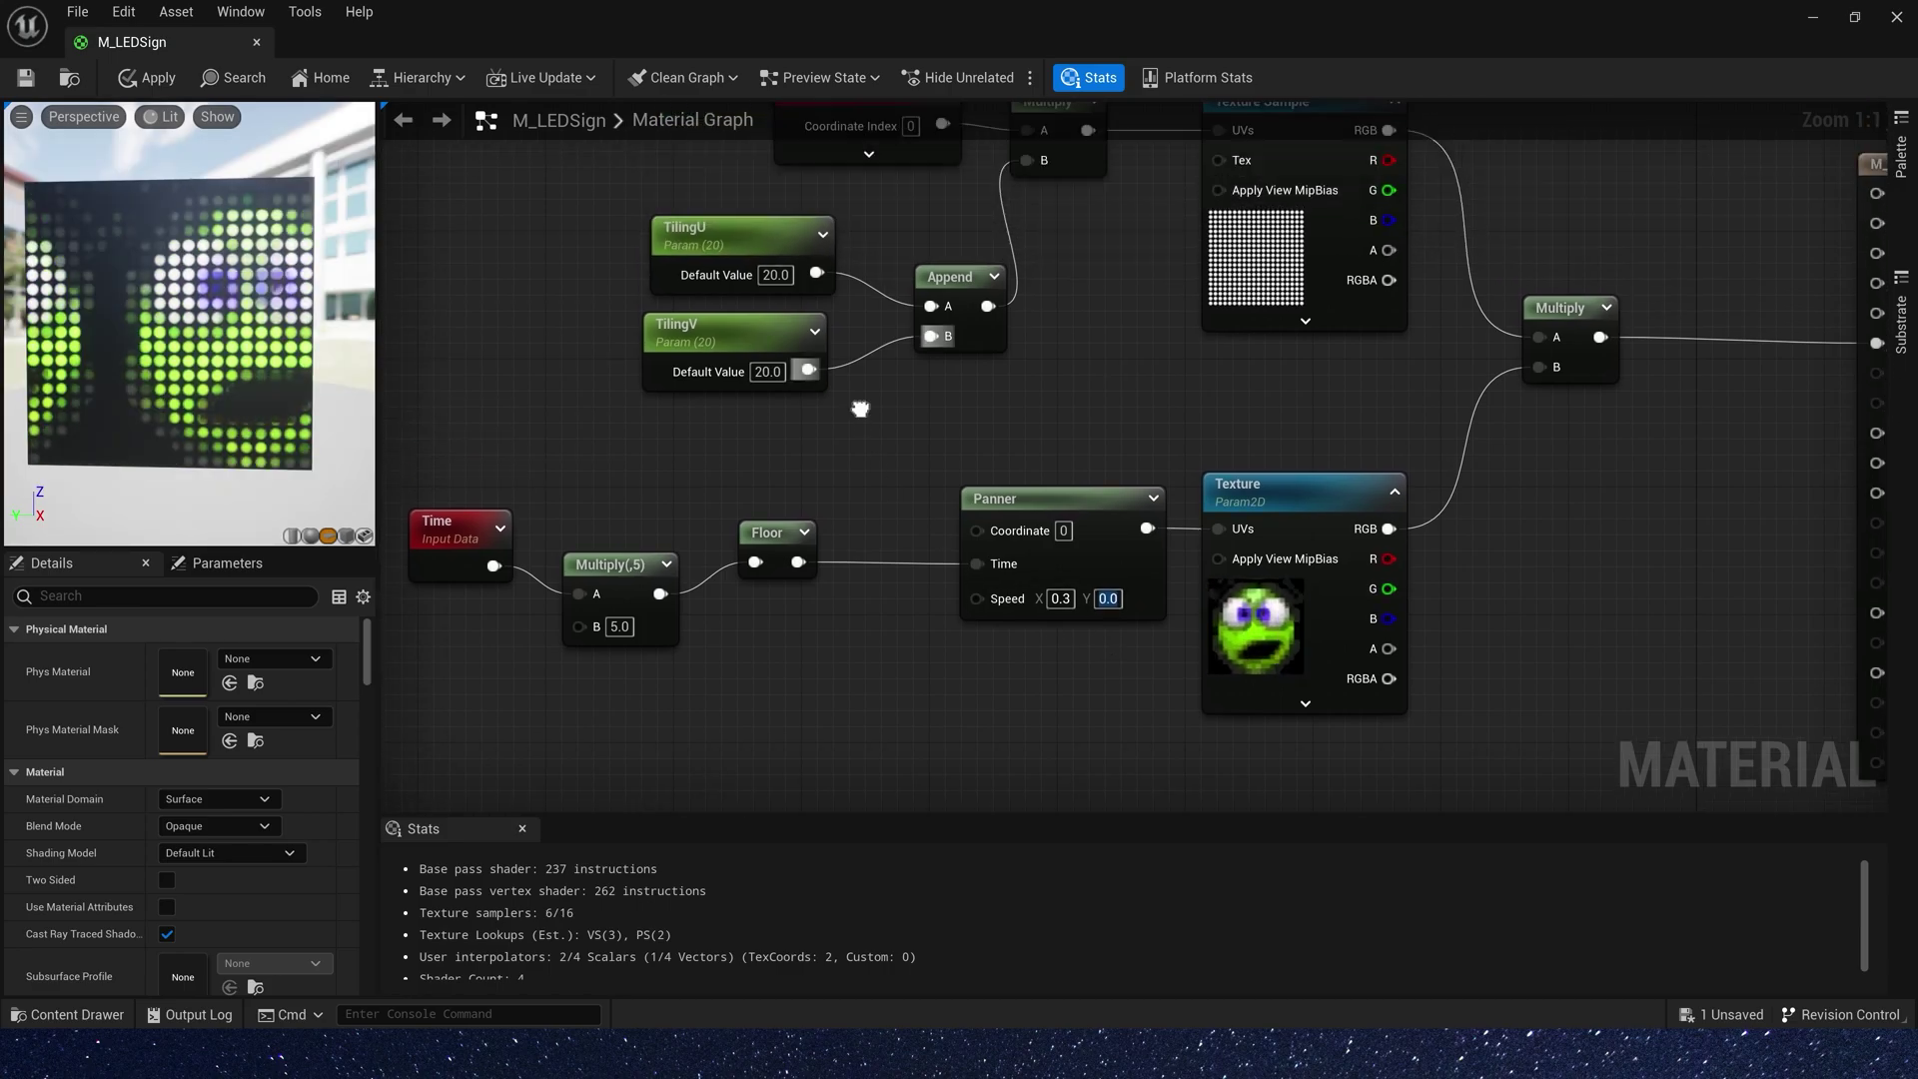
pyautogui.moveTo(676, 446); pyautogui.dragTo(992, 261)
pyautogui.moveTo(817, 667); pyautogui.dragTo(929, 431, button='right')
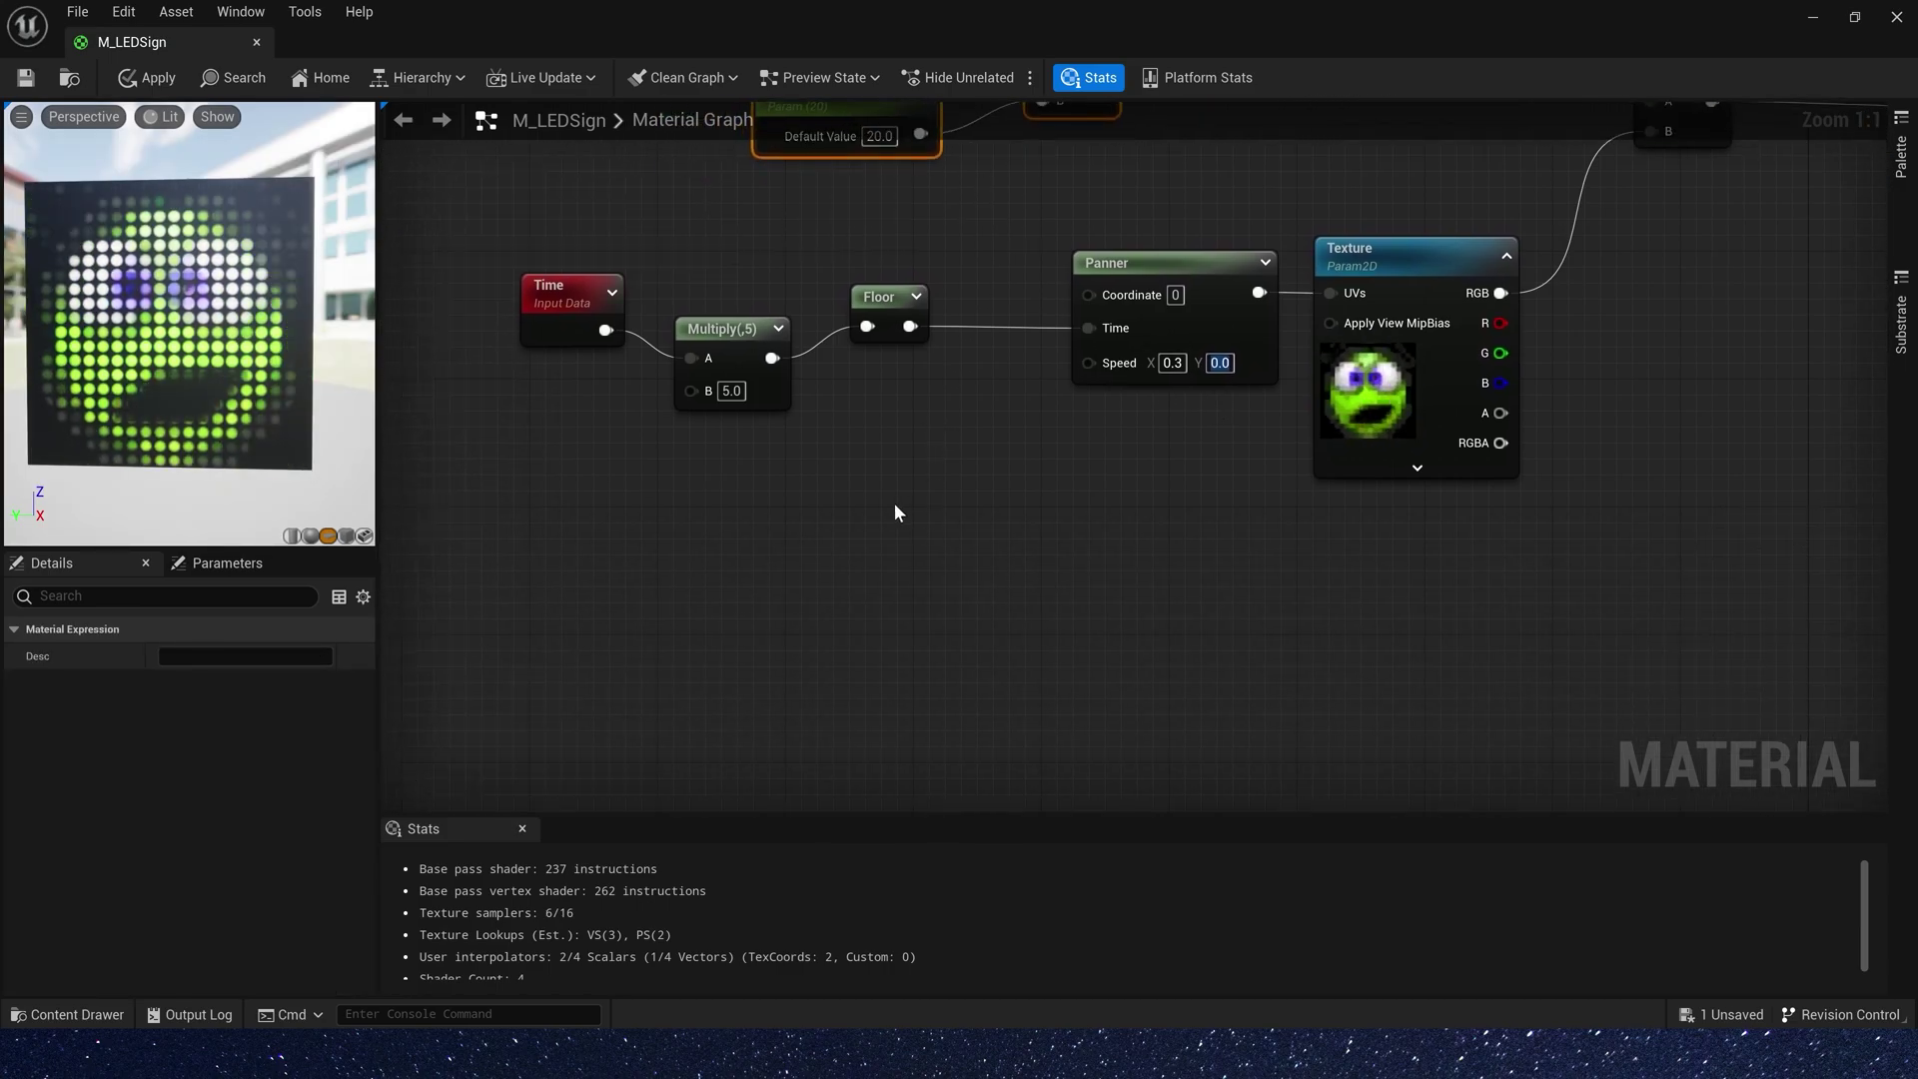
pyautogui.hotkey('ctrl', 'v')
pyautogui.moveTo(1098, 507); pyautogui.dragTo(1089, 363)
pyautogui.click(1068, 516)
# Rename the copied parameters SpeedX and SpeedY, set both default values to 0.0, and save the material
pyautogui.click(792, 496)
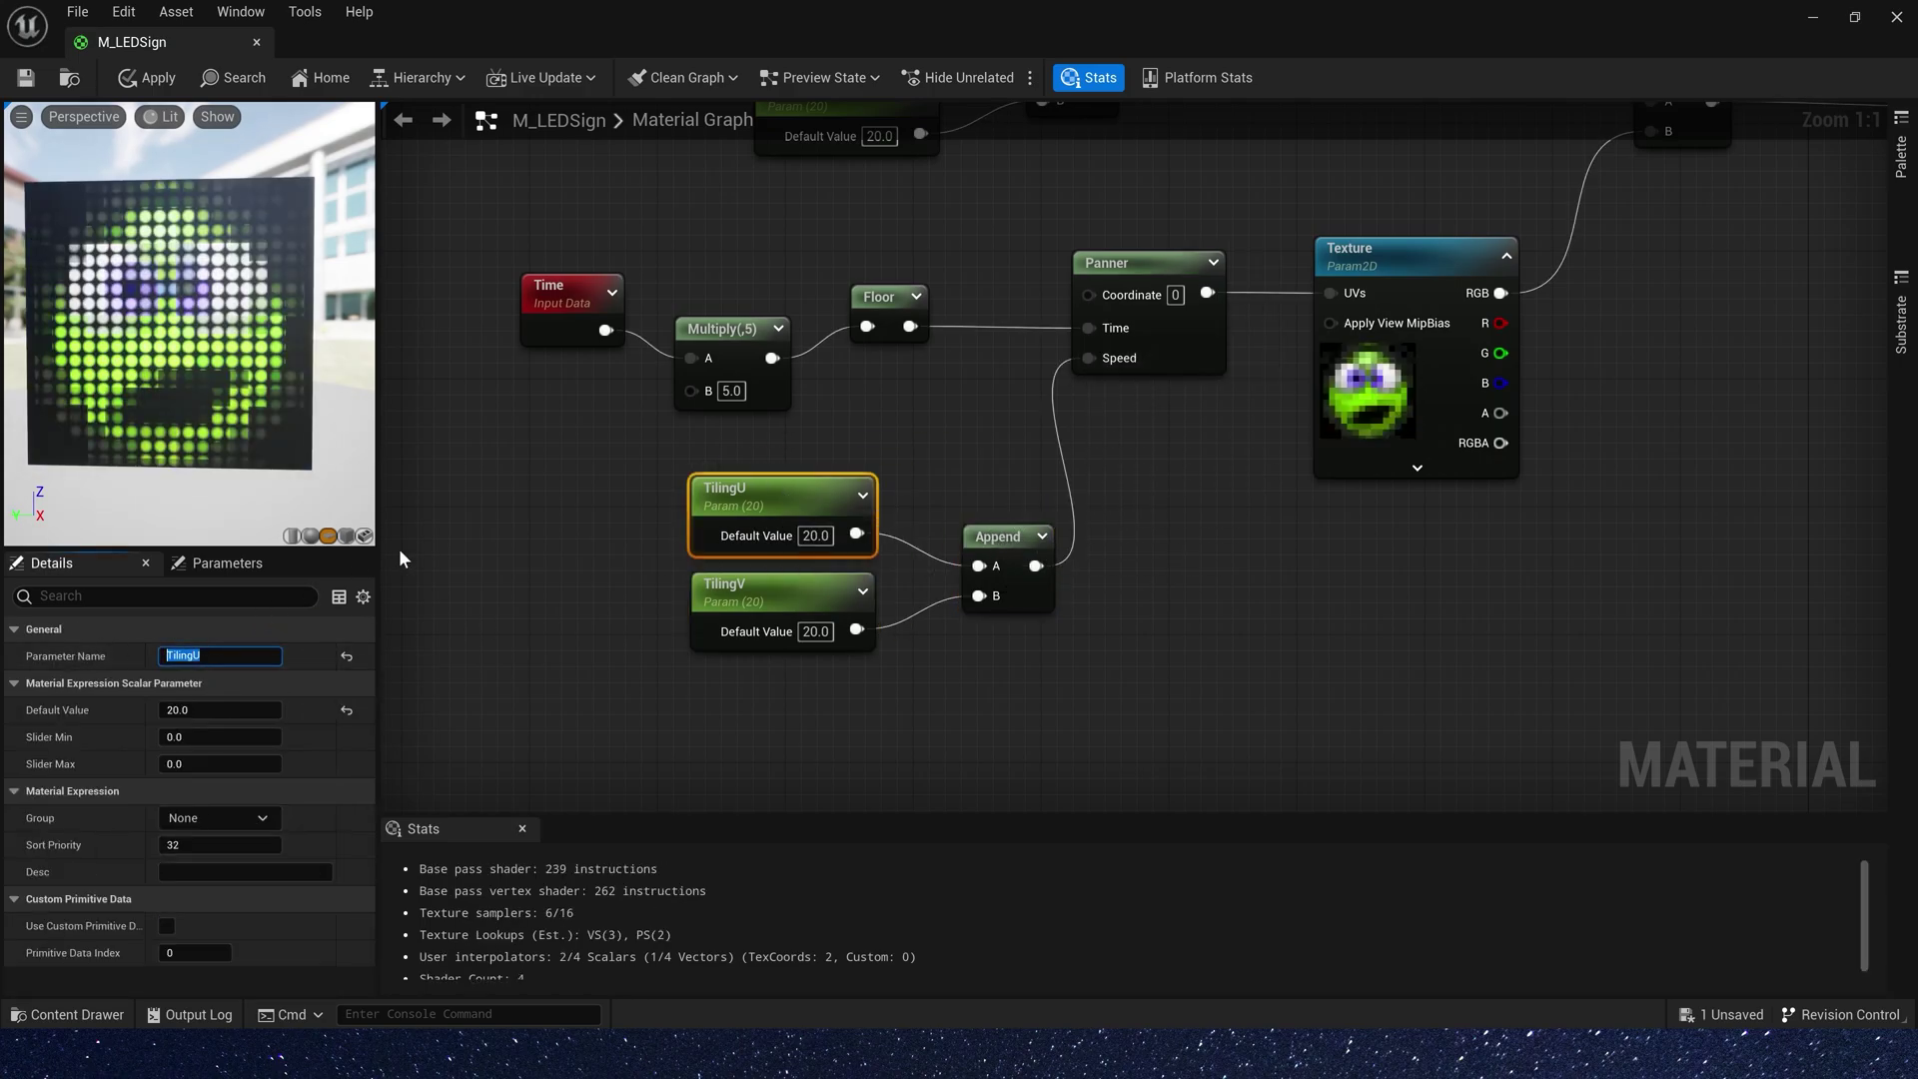
pyautogui.write('SpeedX')
pyautogui.press('Return')
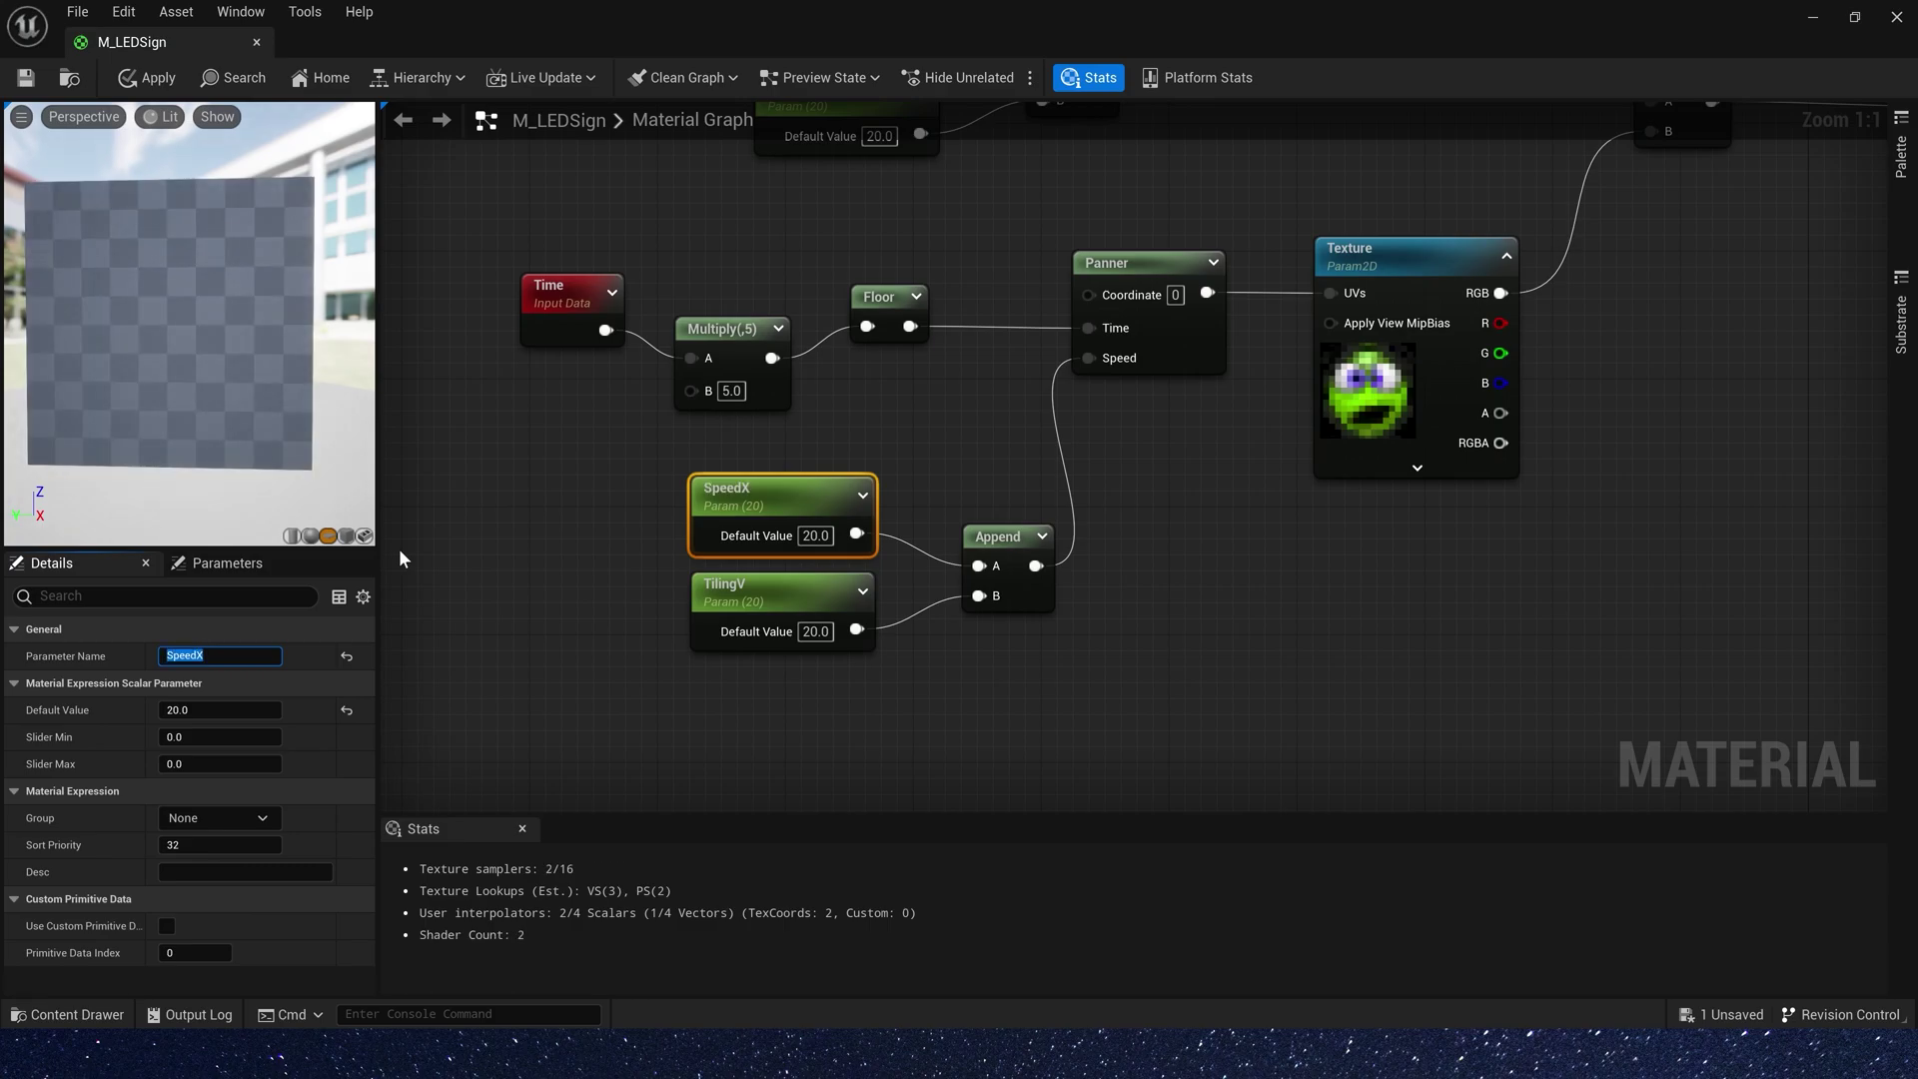
pyautogui.click(779, 589)
pyautogui.click(220, 655)
pyautogui.write('SpeedY')
pyautogui.press('Return')
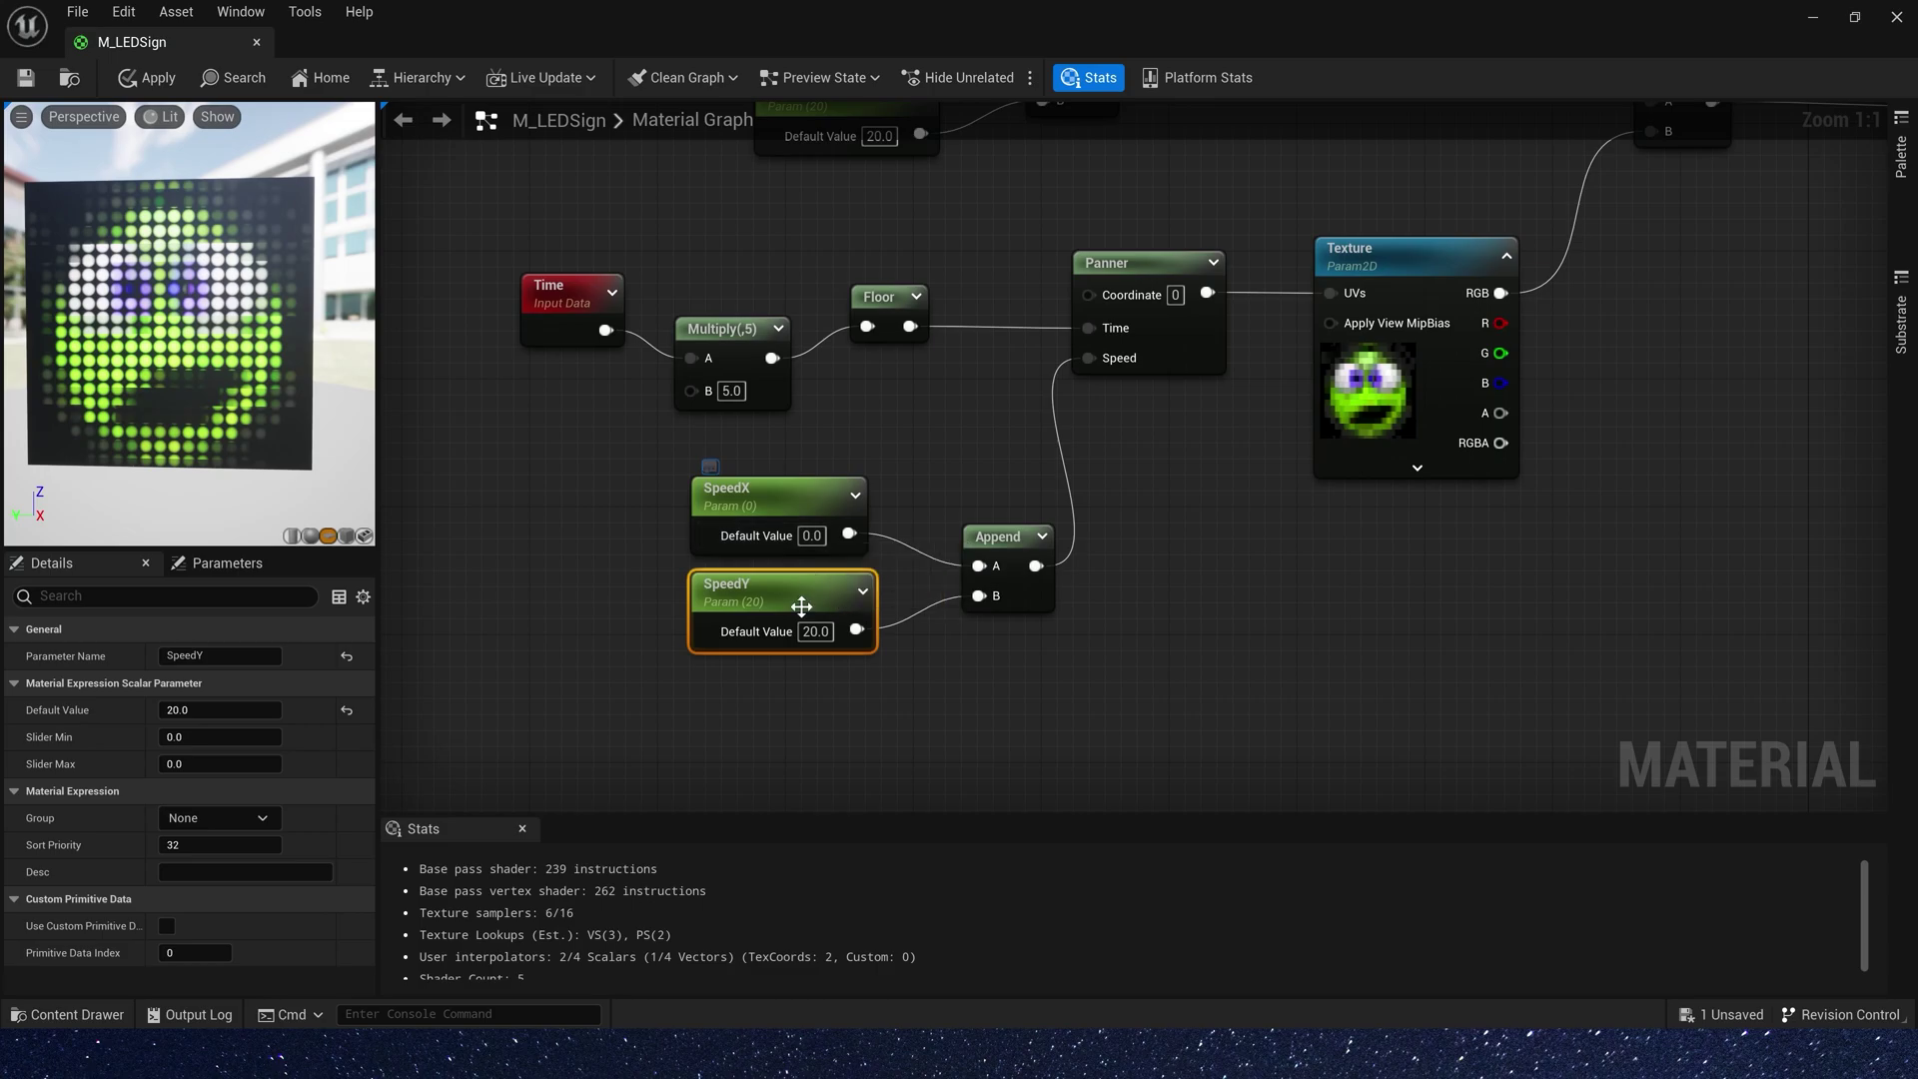
pyautogui.click(25, 76)
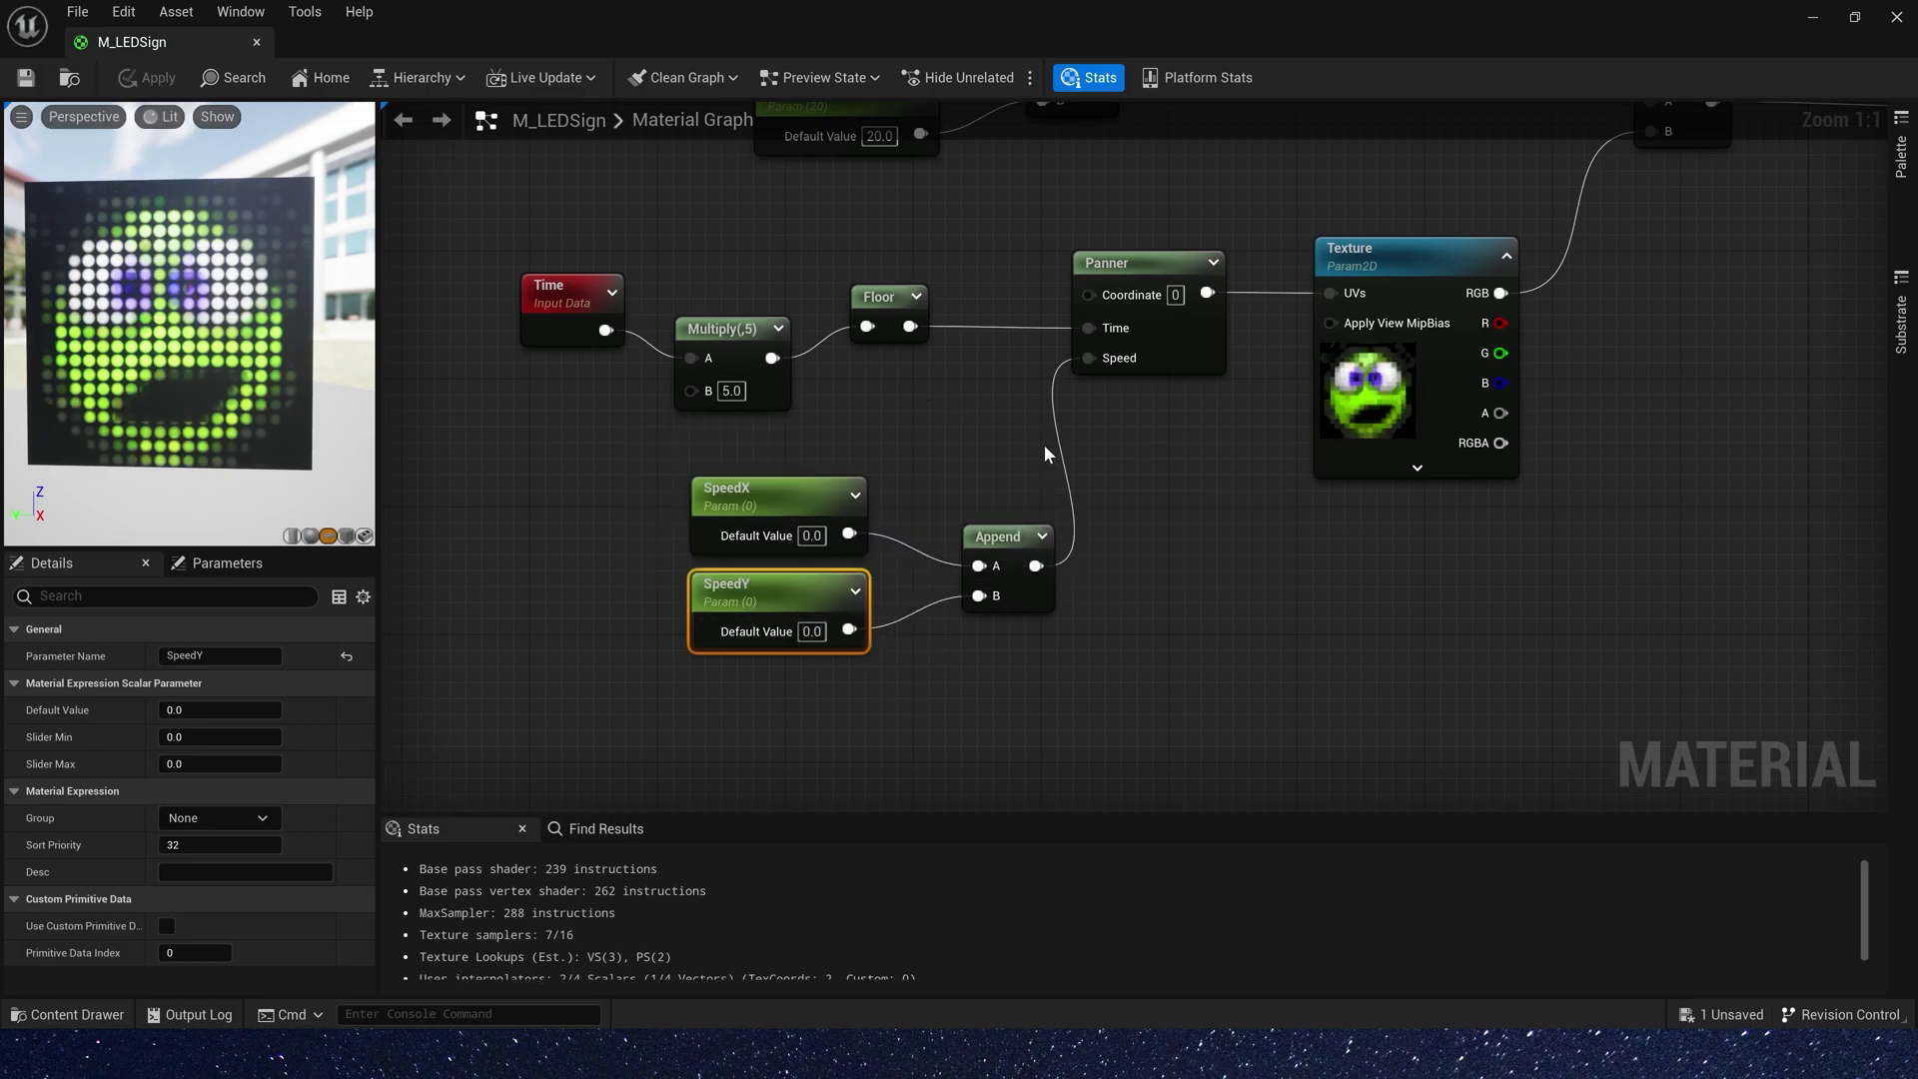
# Create a material instance from M_LEDSign in the LED folder, keep its default name, and open it
pyautogui.click(1813, 17)
pyautogui.rightClick(393, 819)
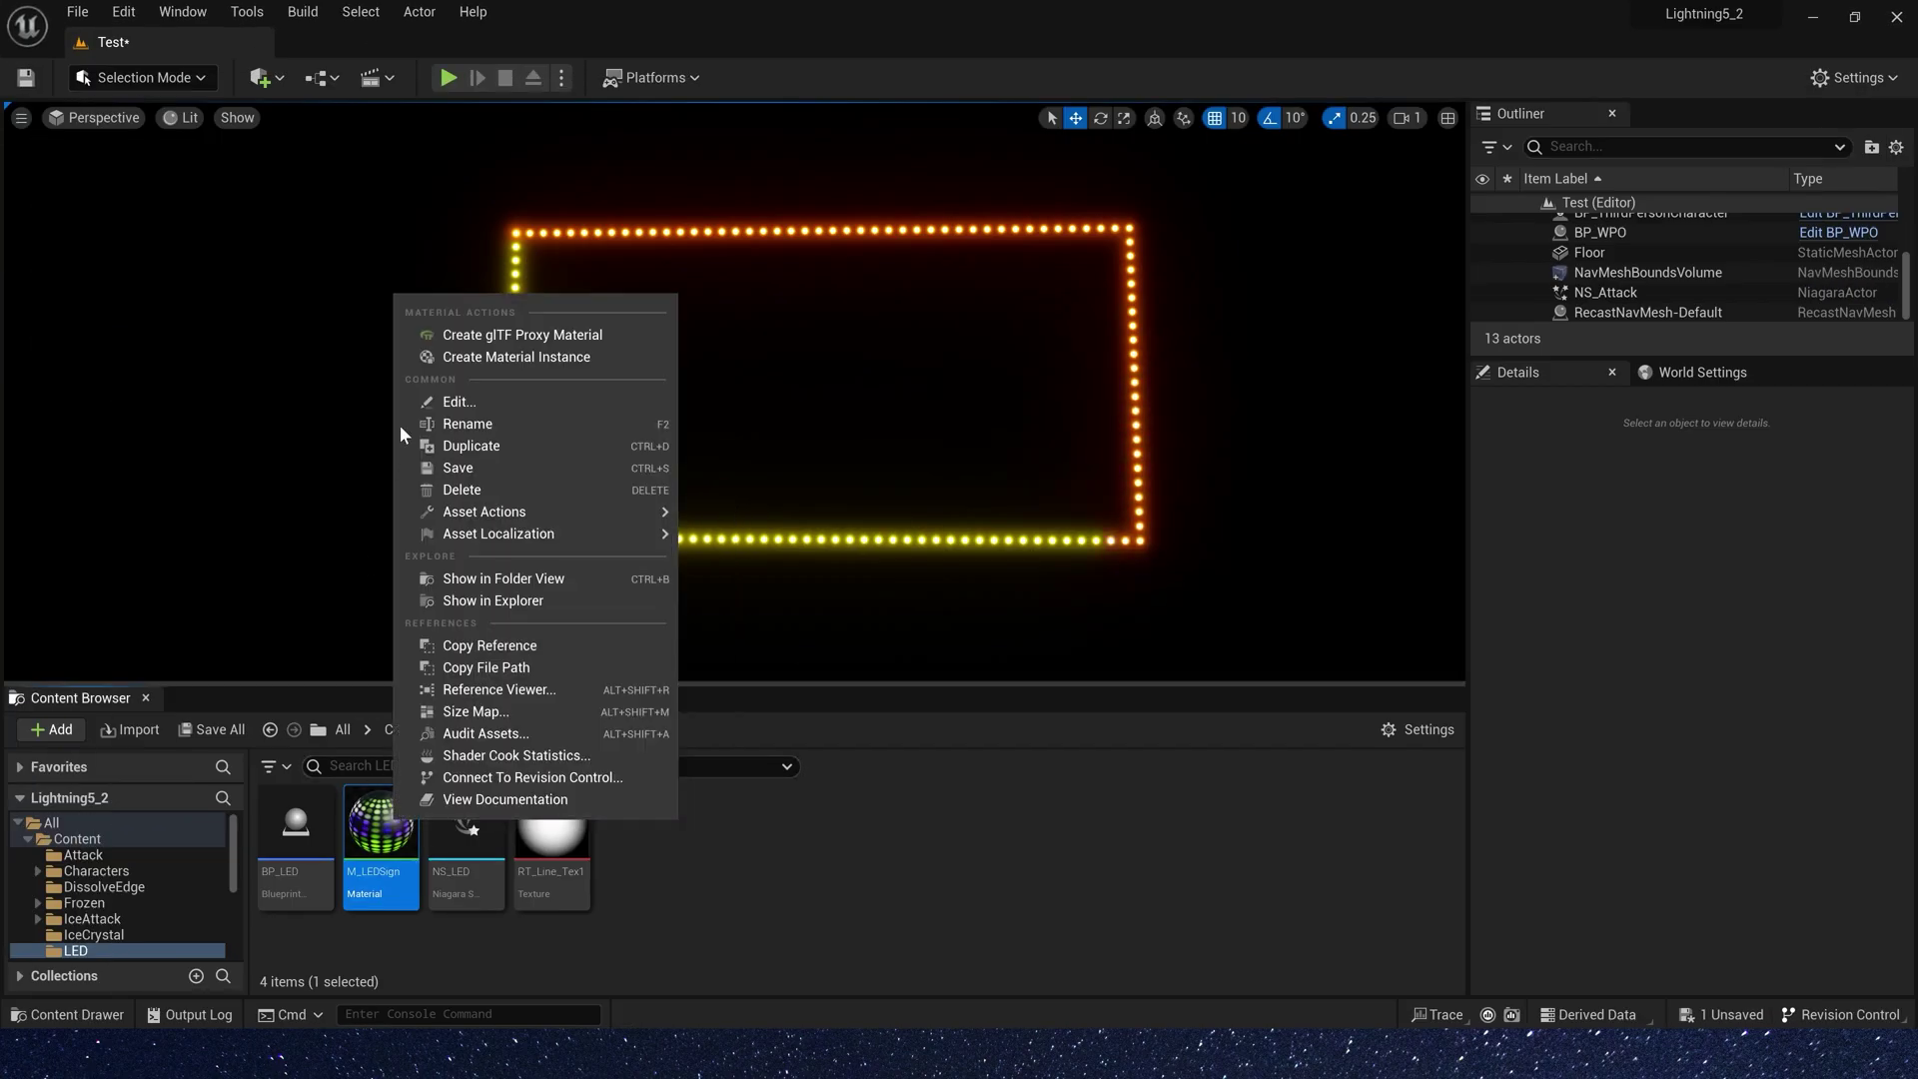
pyautogui.click(500, 357)
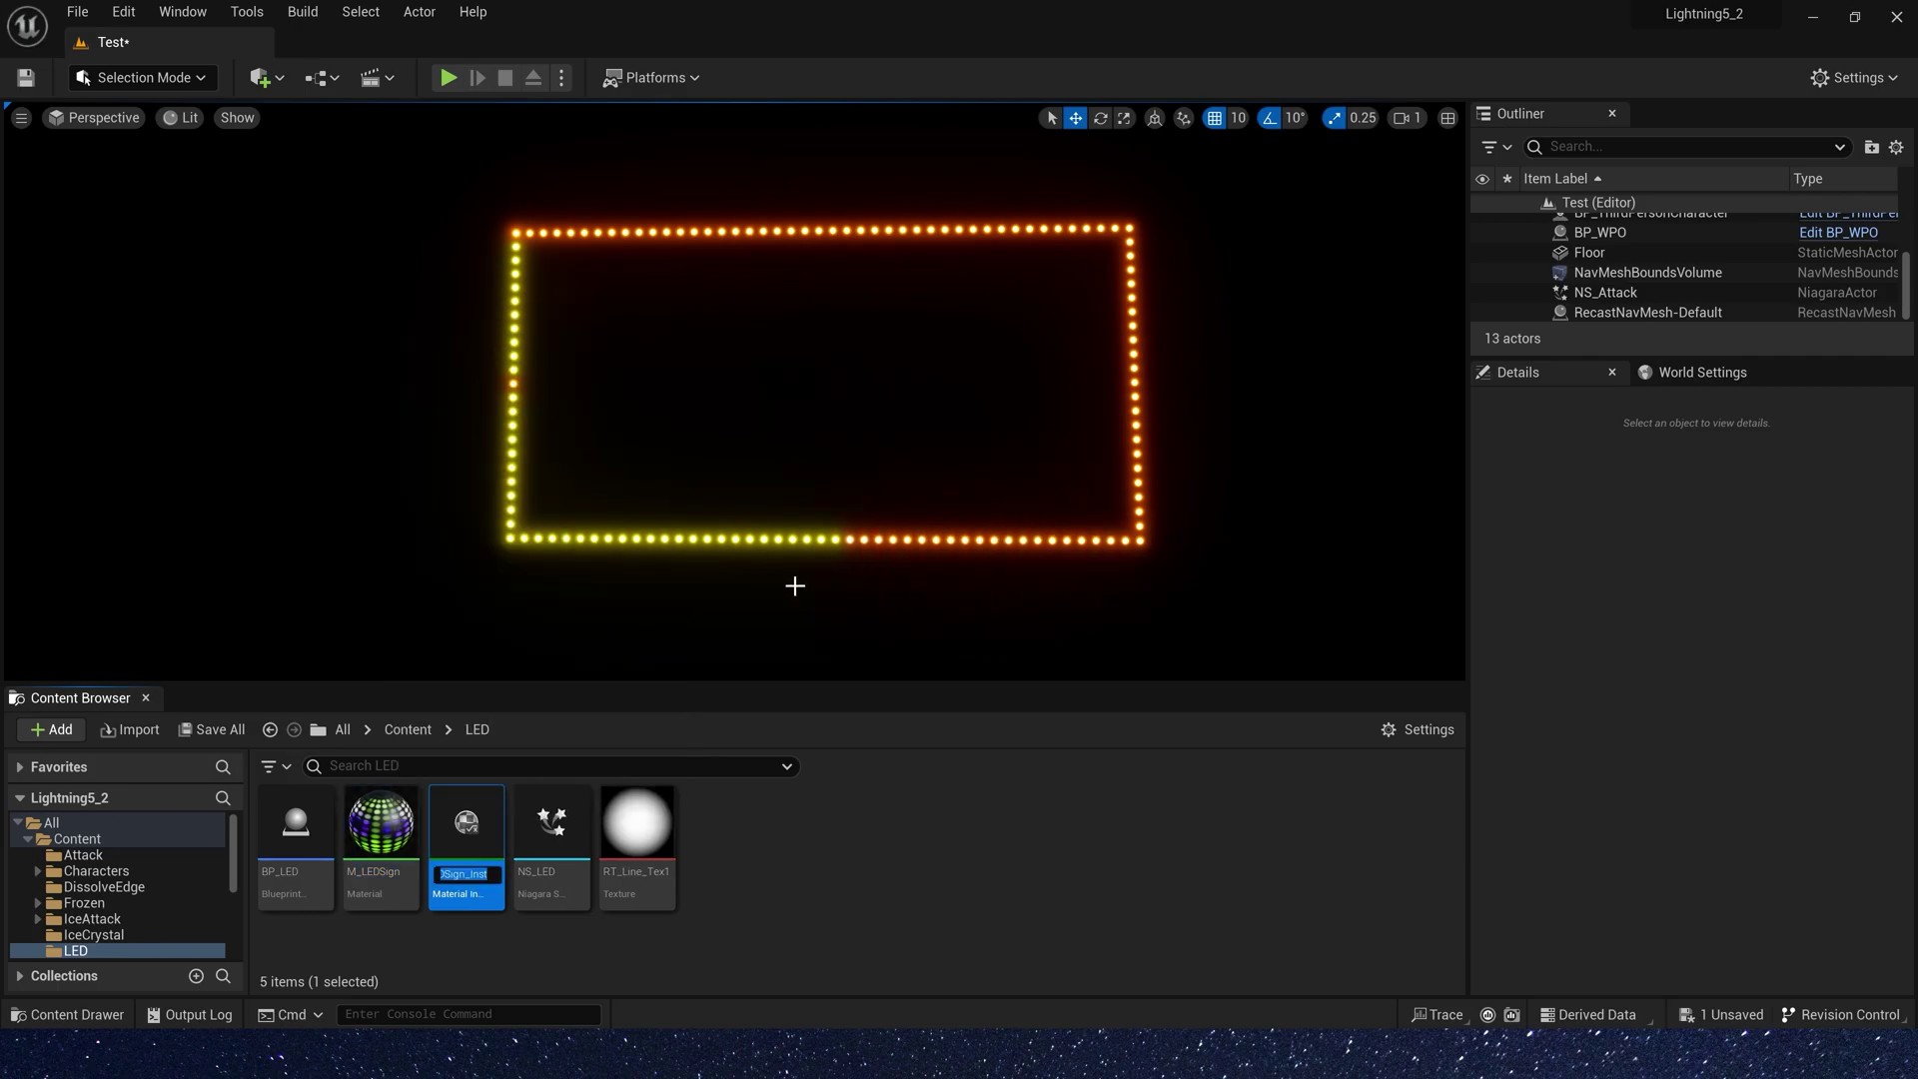
pyautogui.press('Return')
pyautogui.doubleClick(474, 825)
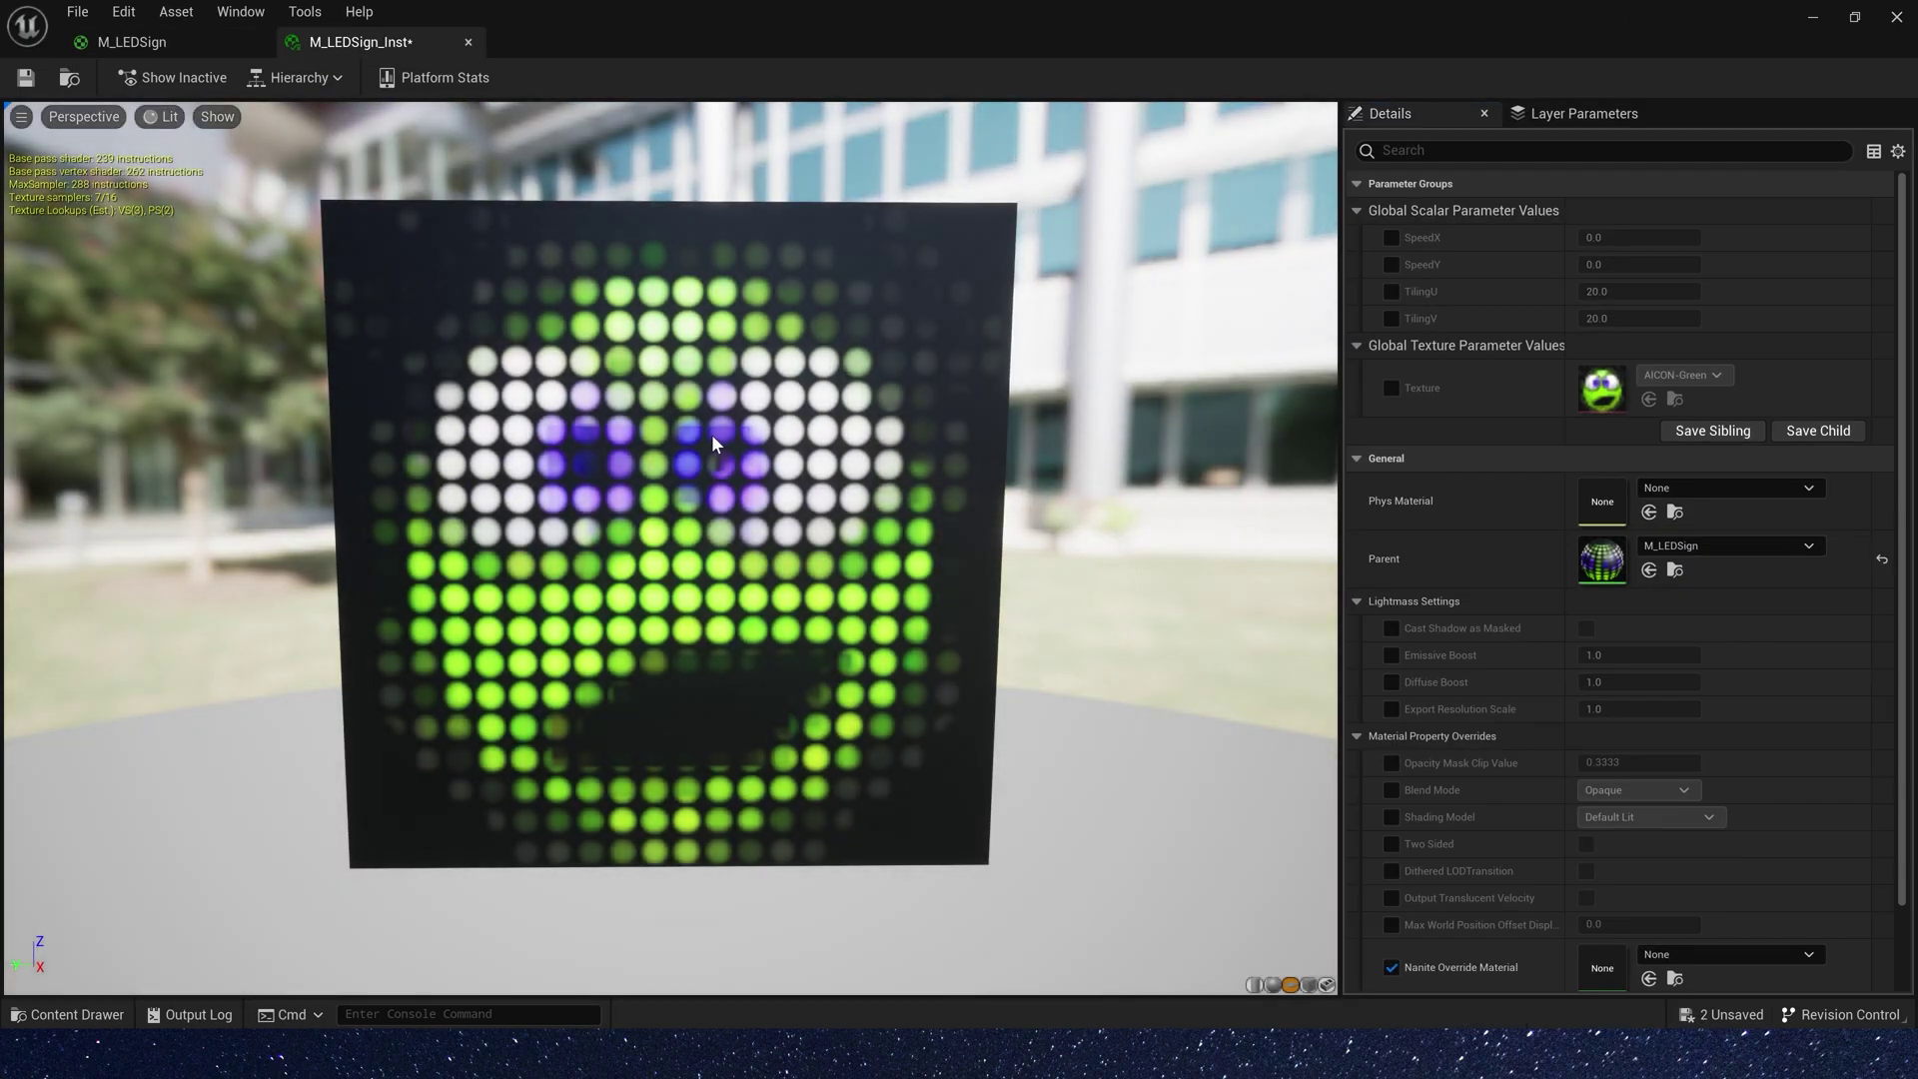
# Set M_LEDSign's Blend Mode to Translucent and Shading Model to Unlit, and enable Two Sided
pyautogui.click(150, 42)
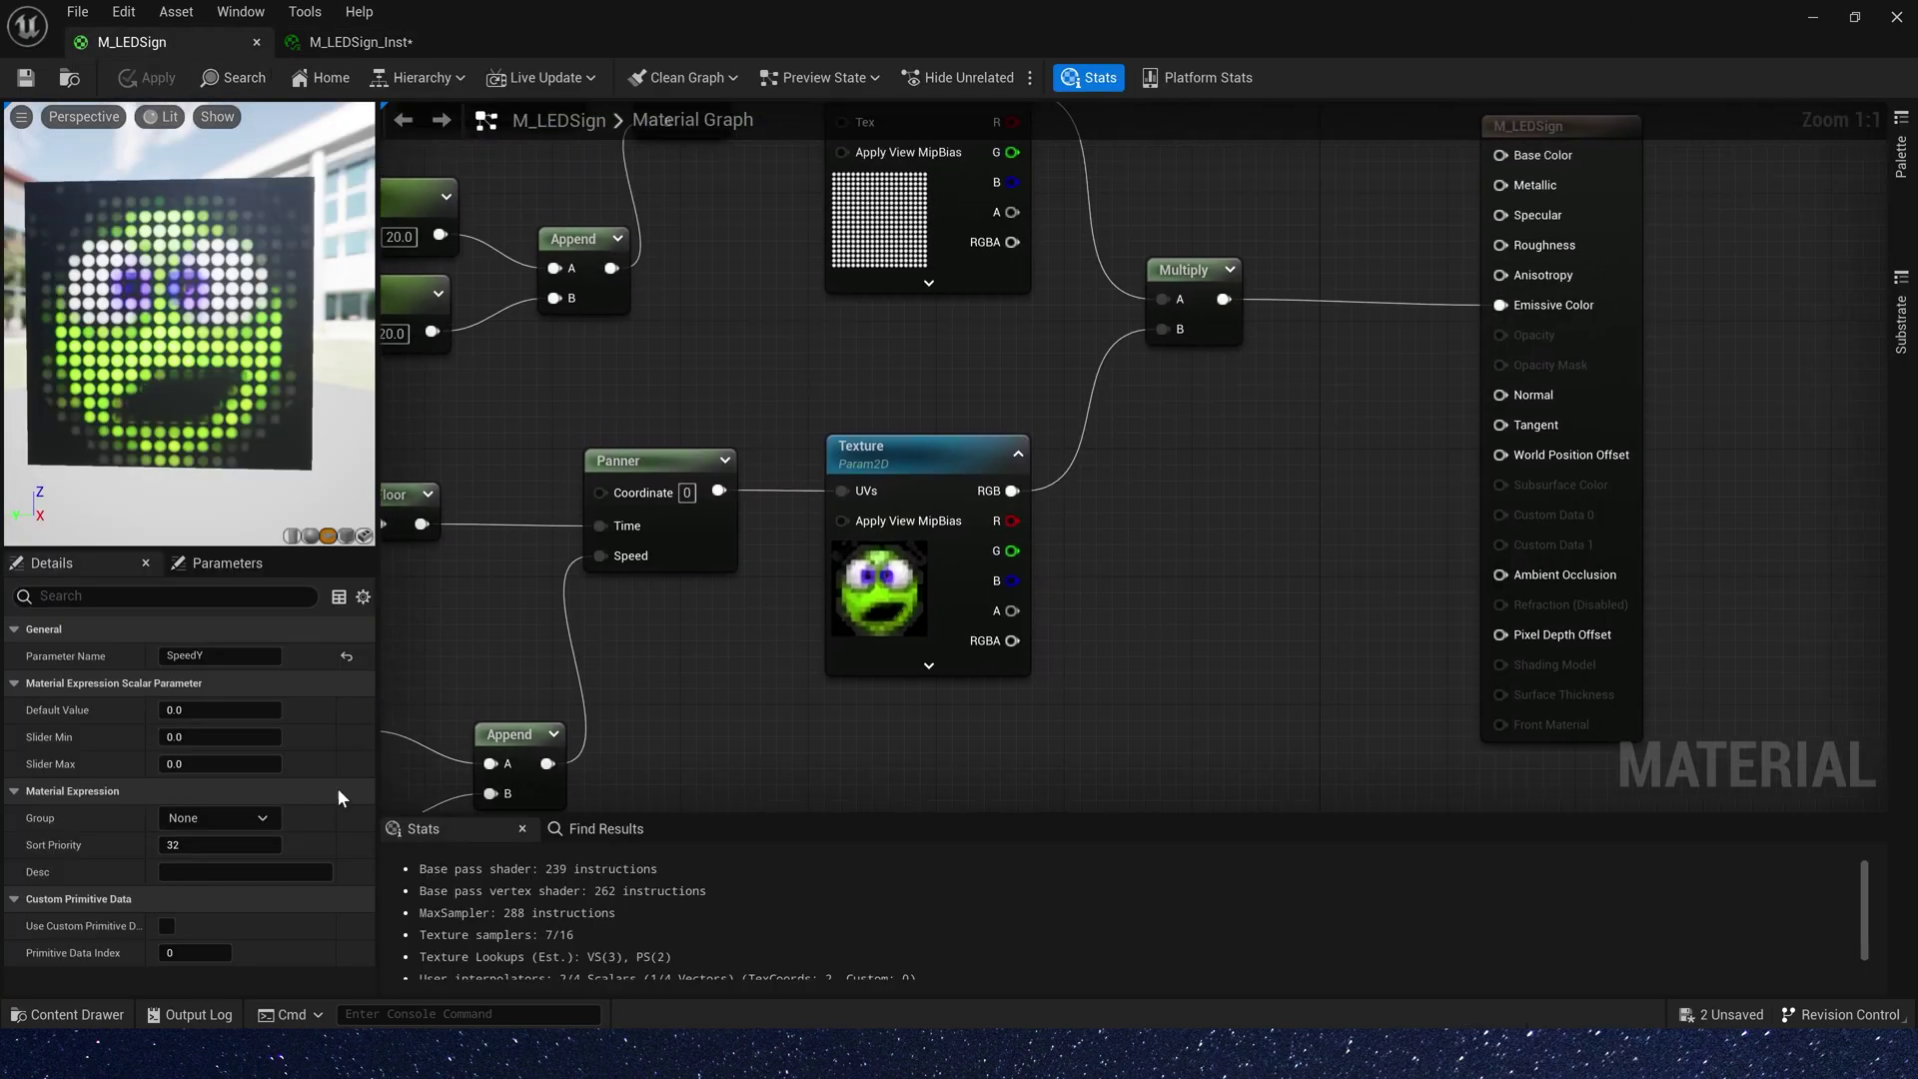
pyautogui.click(1221, 535)
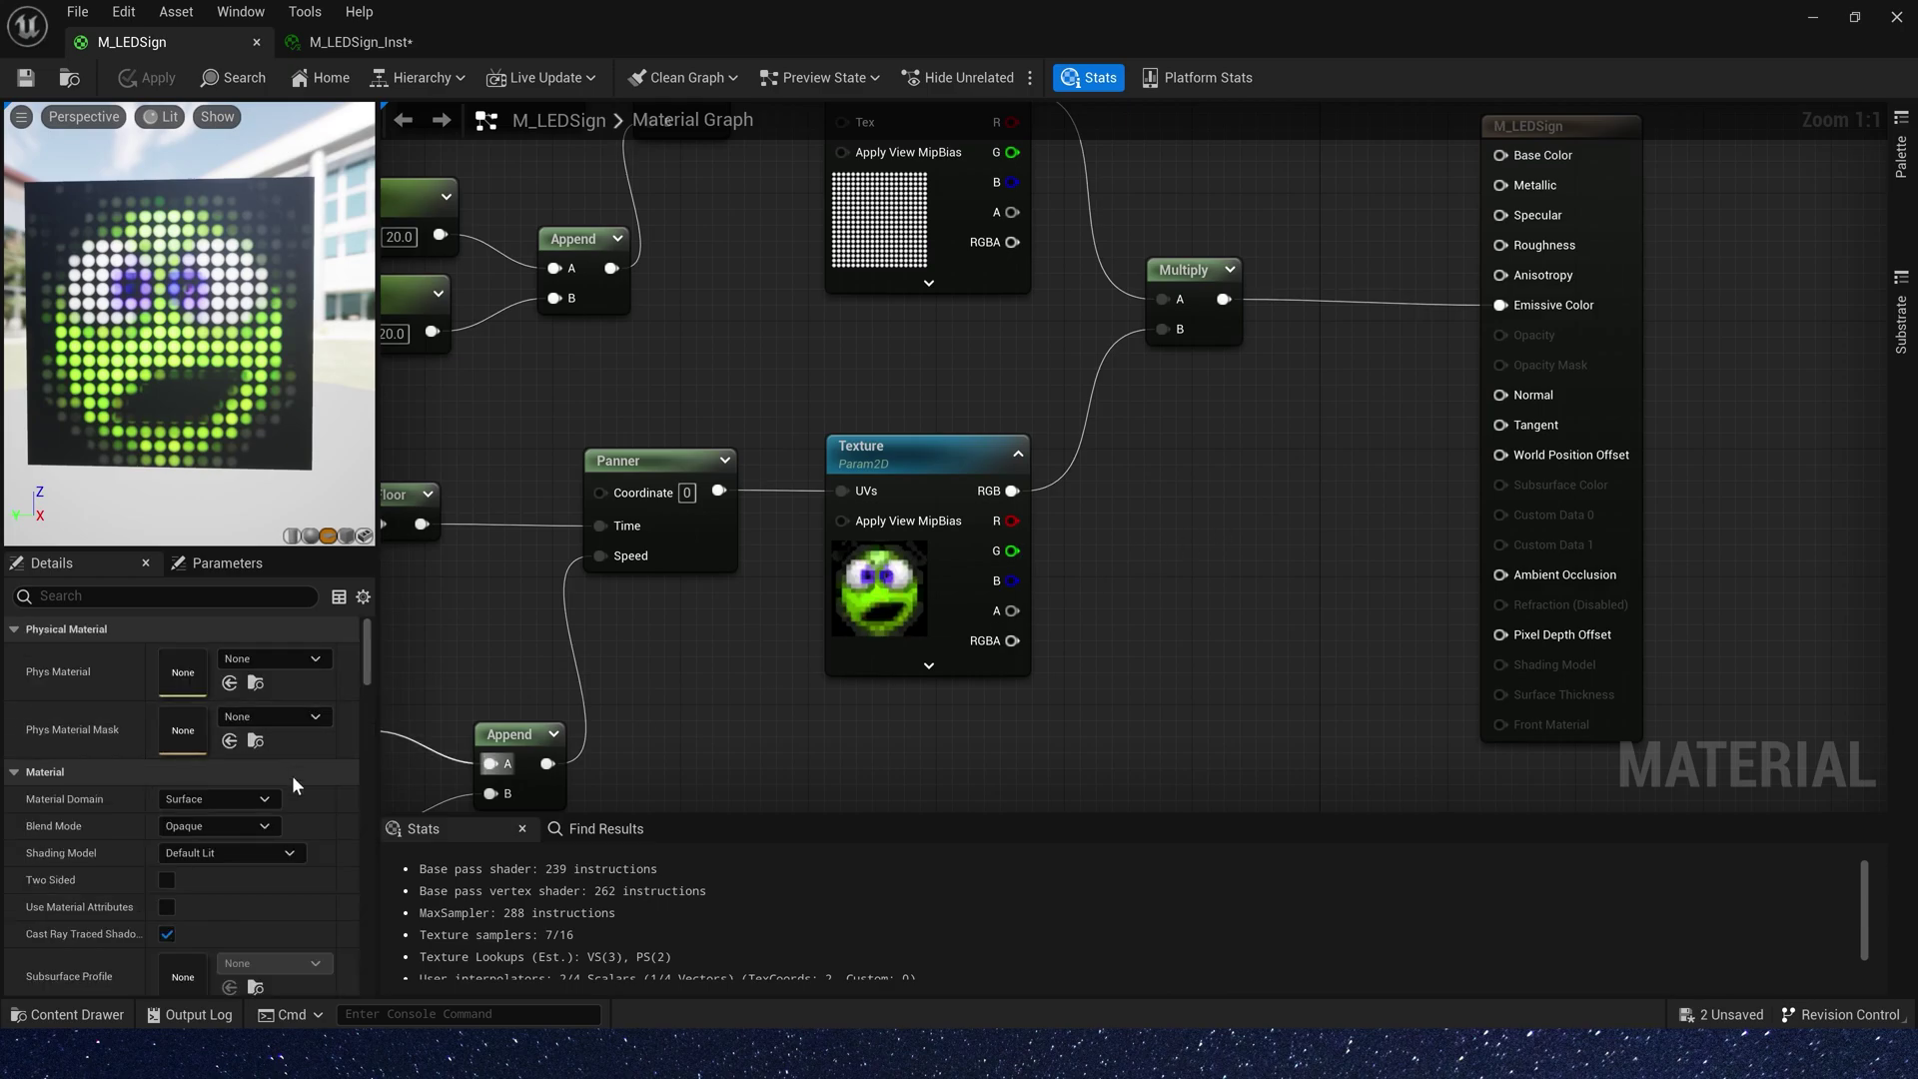
pyautogui.click(227, 827)
pyautogui.click(230, 881)
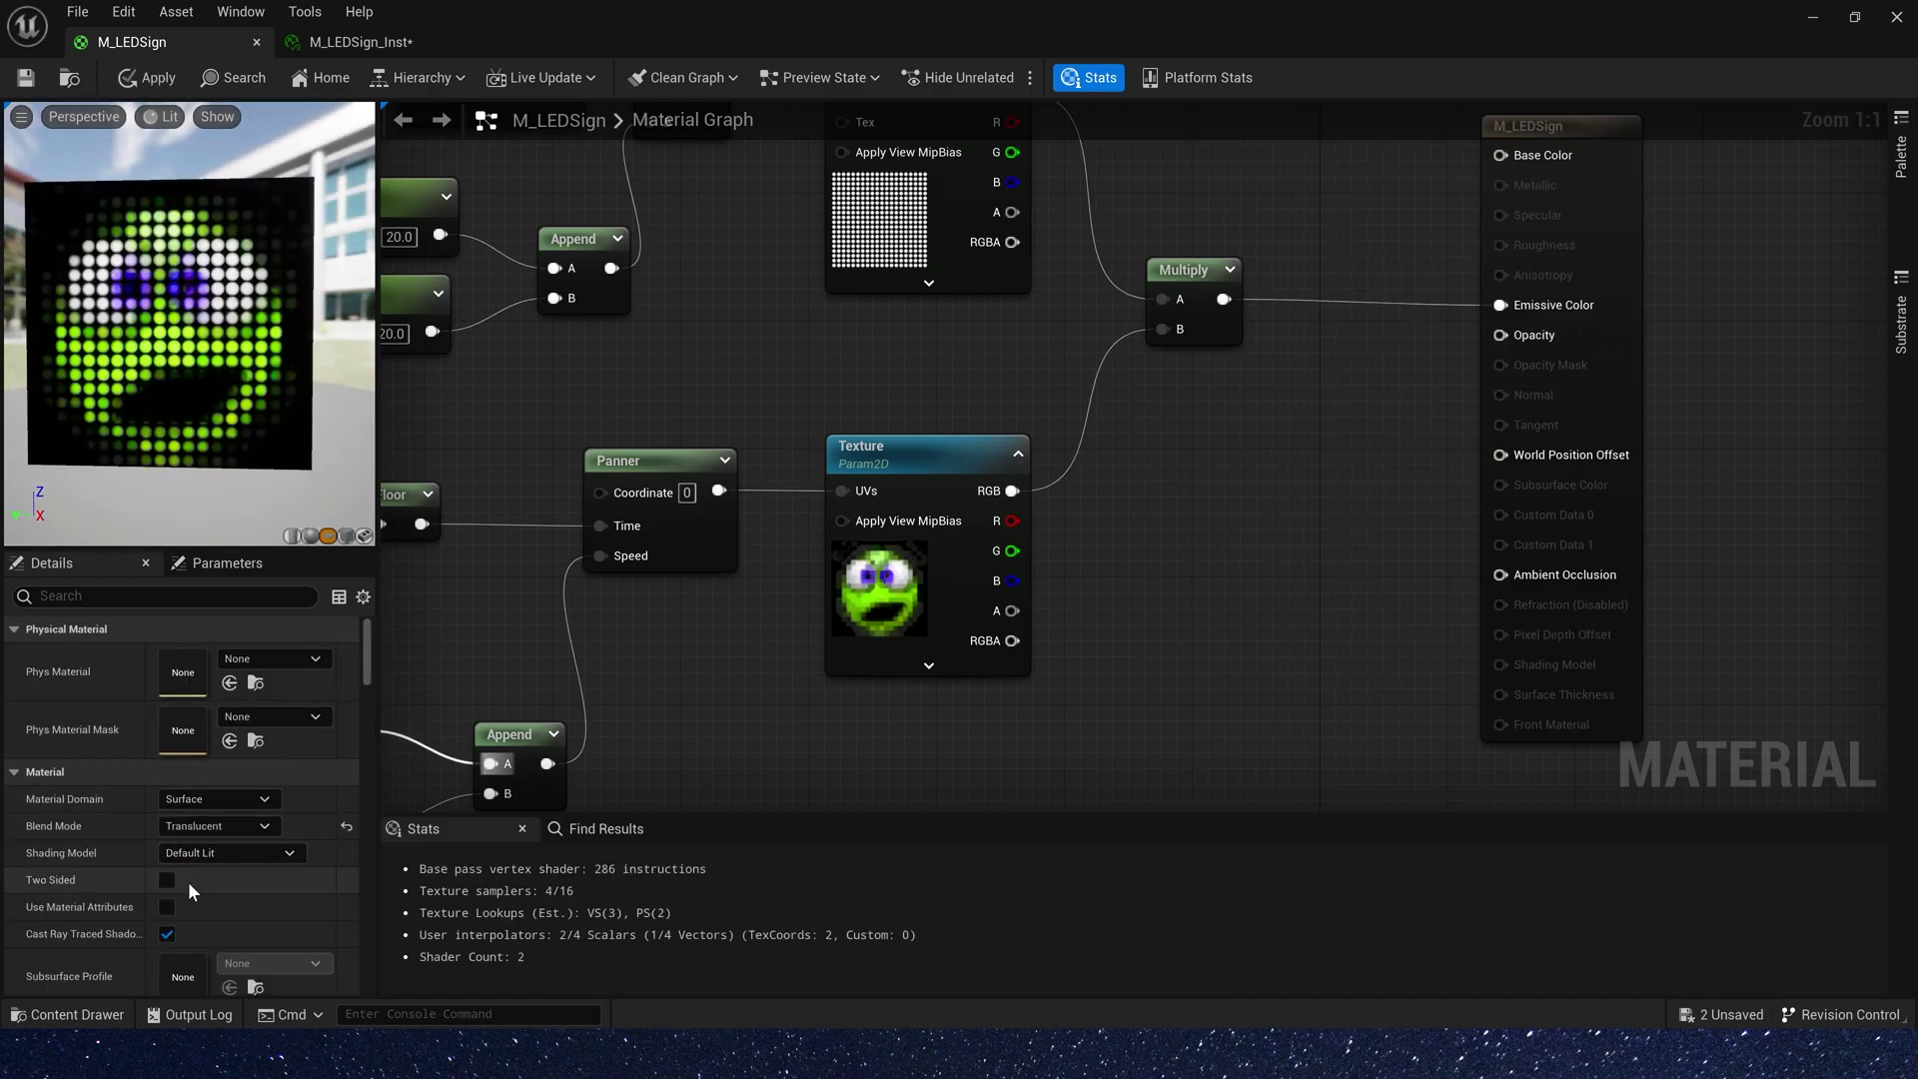
pyautogui.click(214, 853)
pyautogui.click(184, 605)
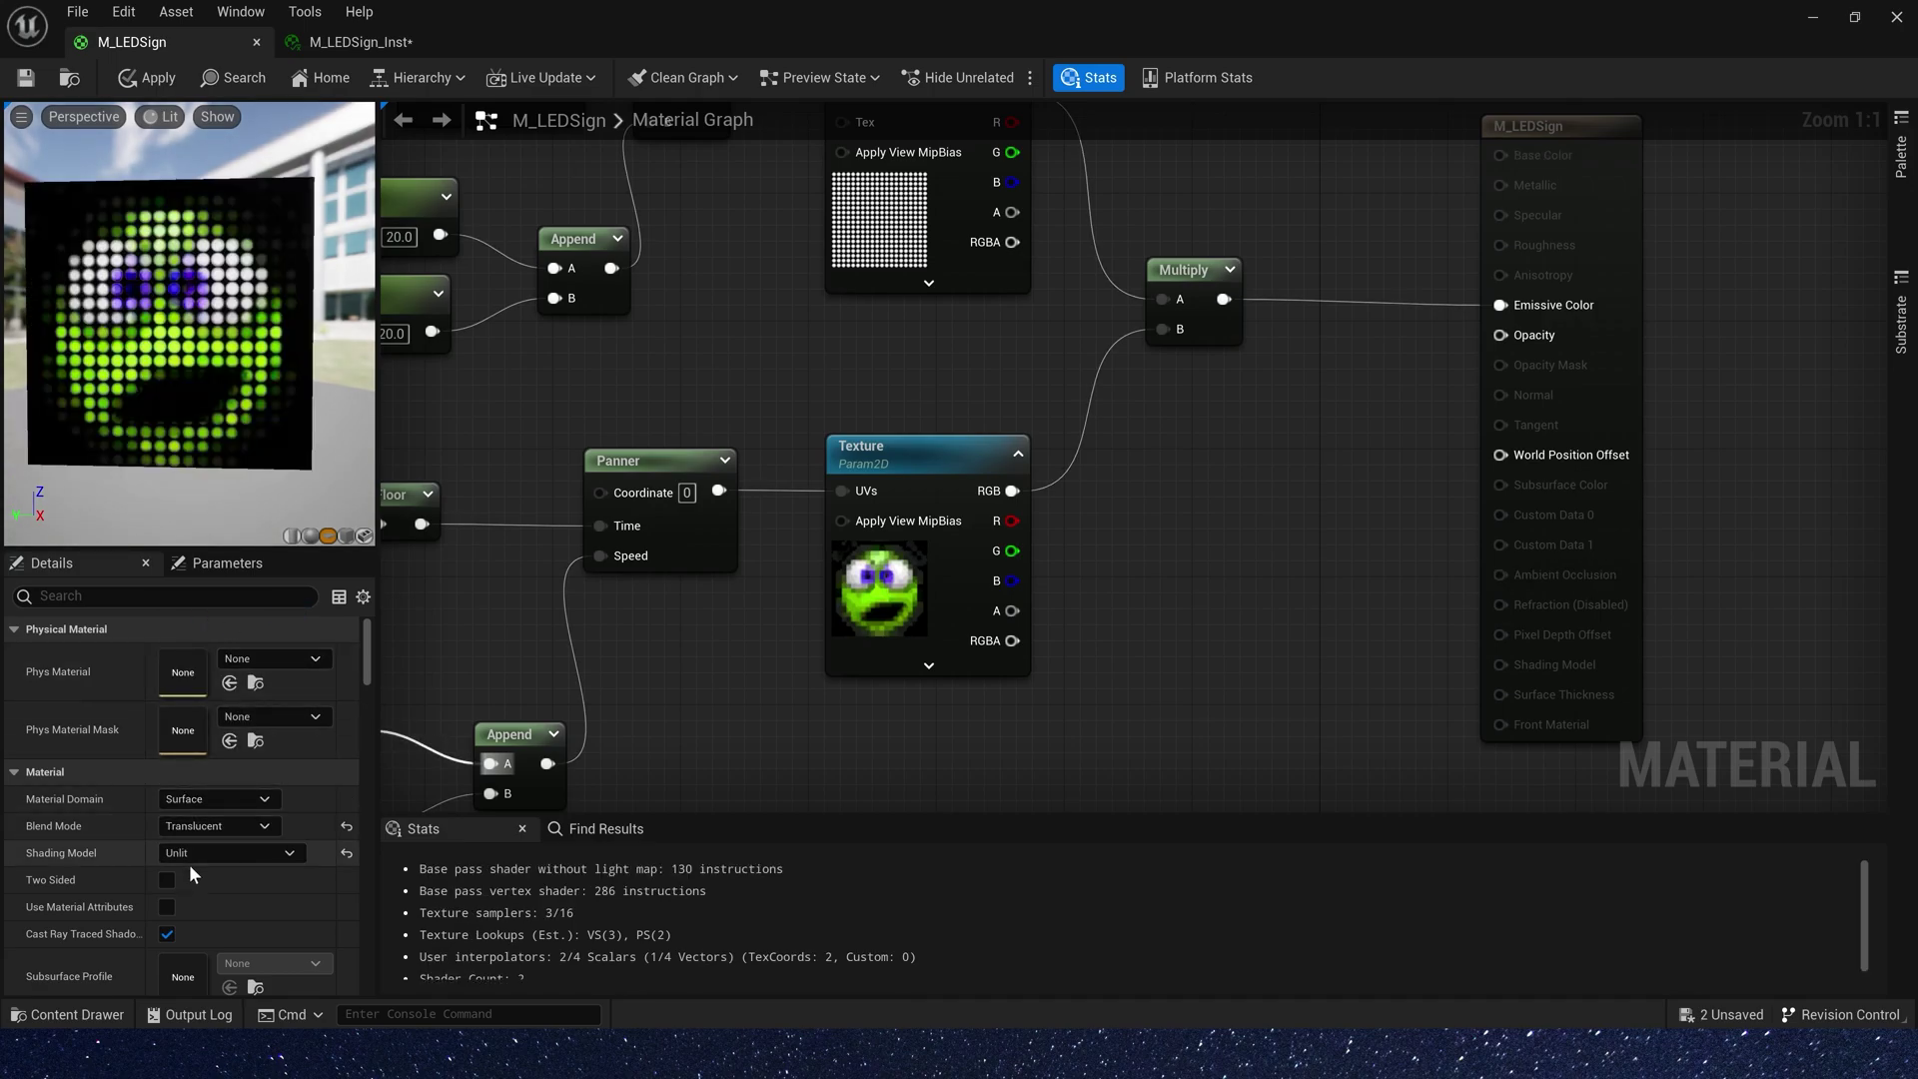
pyautogui.click(167, 880)
# Connect the final Multiply output to the material's Opacity input and check the transparency in the preview
pyautogui.moveTo(1281, 360); pyautogui.dragTo(1013, 451, button='right')
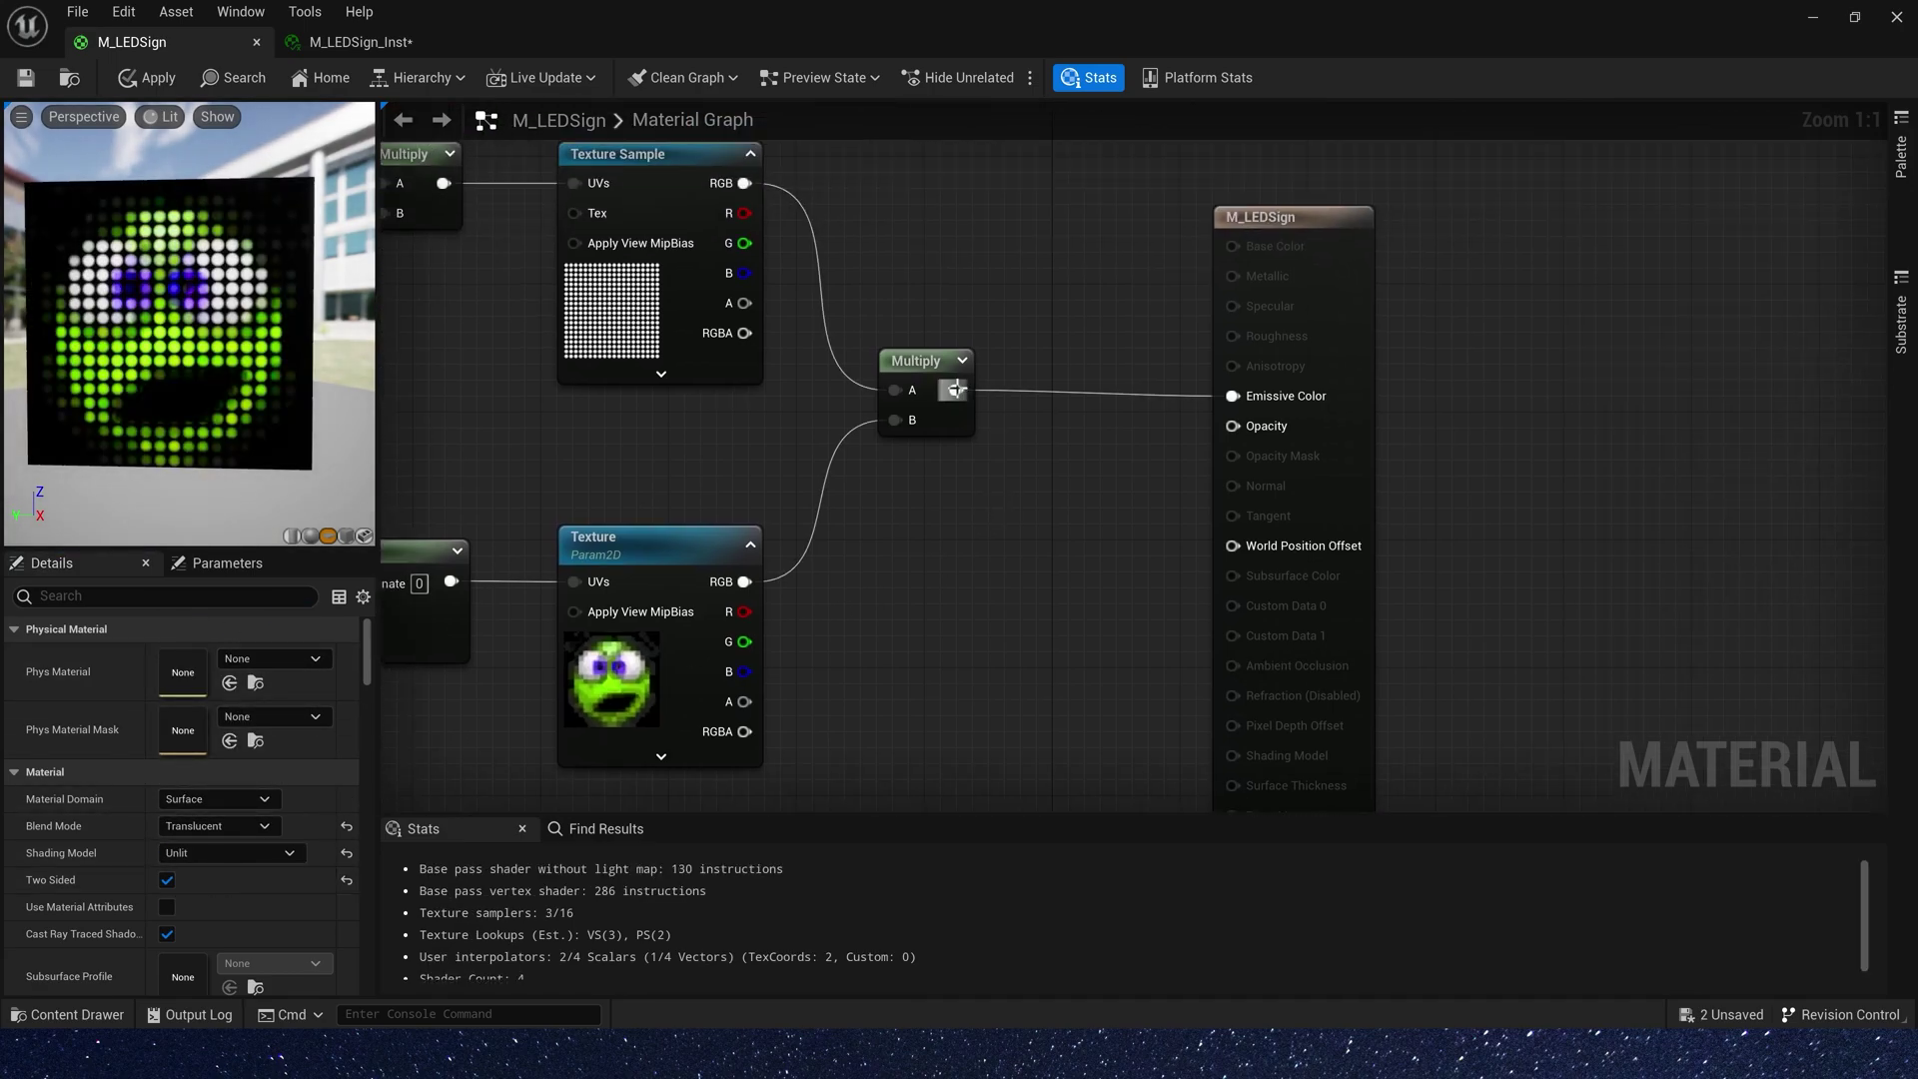
pyautogui.moveTo(1284, 440); pyautogui.dragTo(1269, 427)
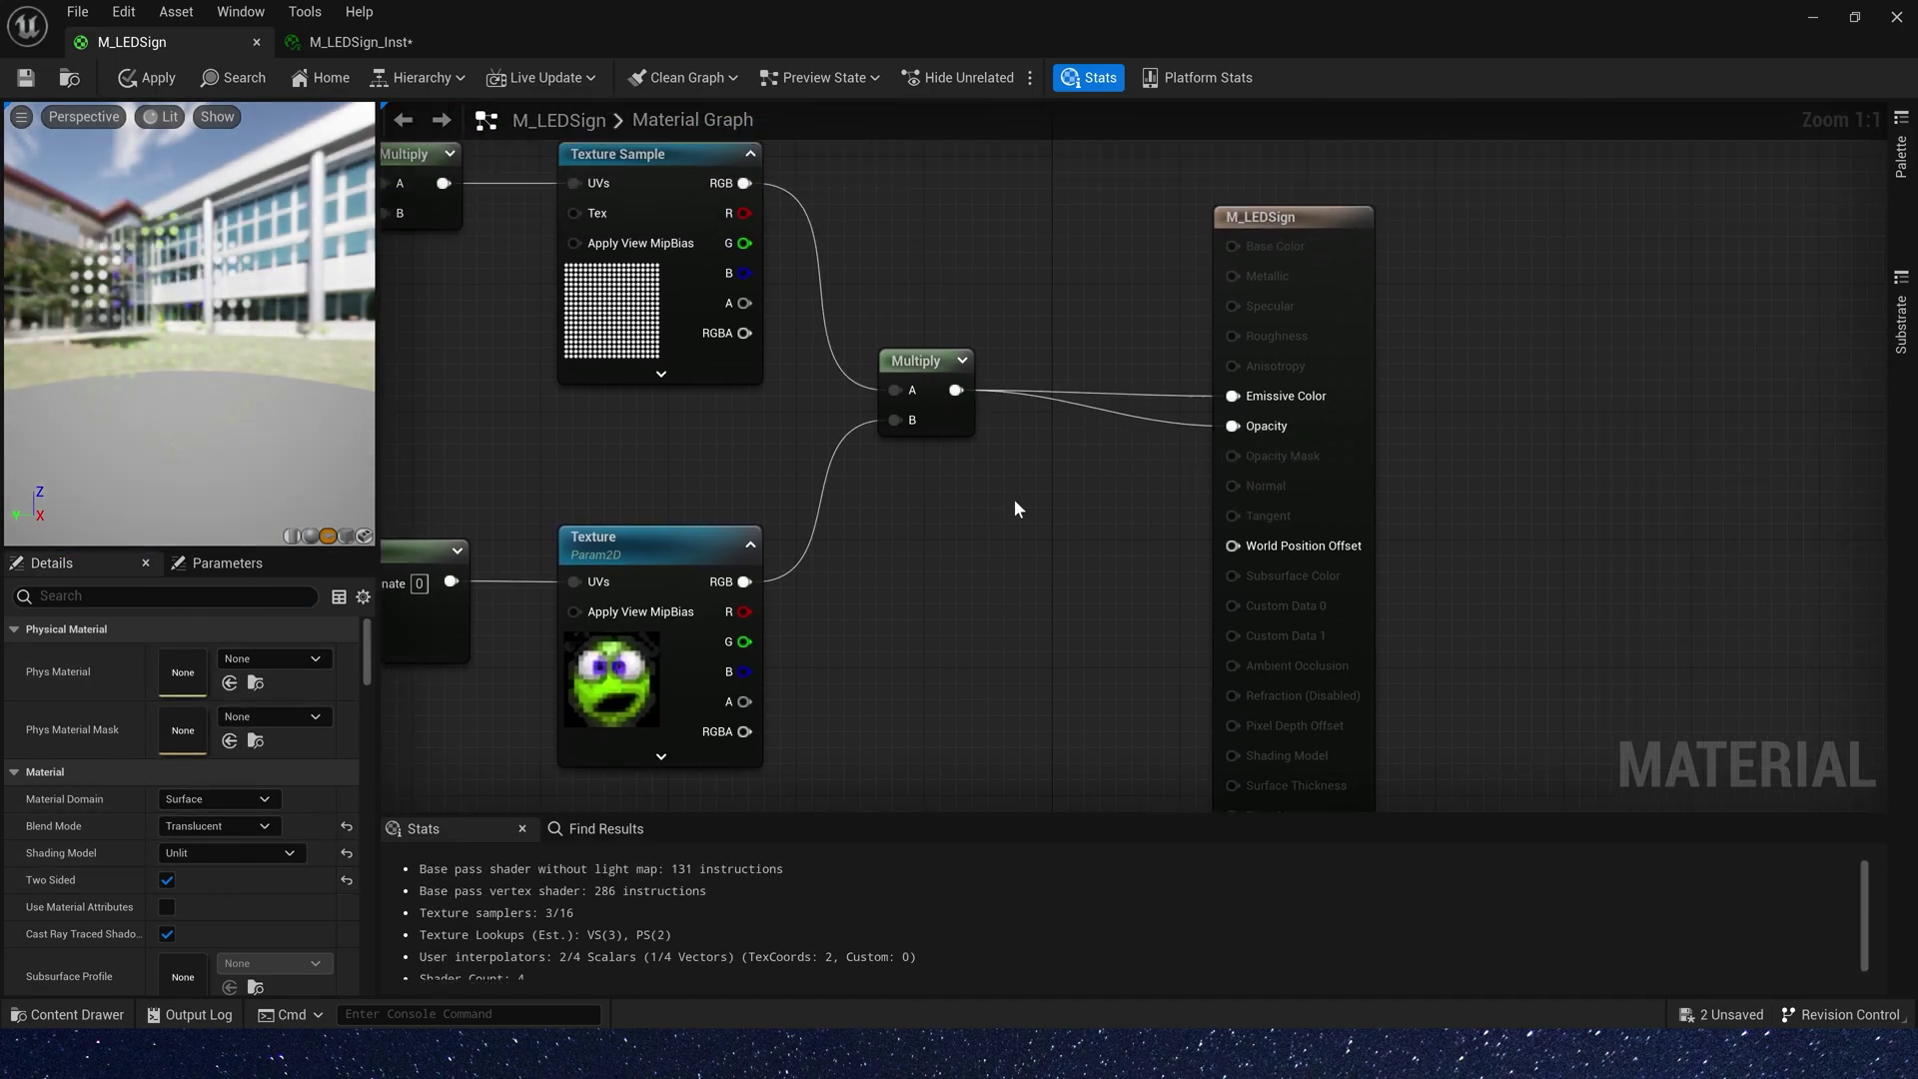
pyautogui.moveTo(188, 353); pyautogui.dragTo(191, 359)
# Insert a Multiply before Emissive Color that combines the LED result with a scalar parameter named Emissive, default value 5.0
pyautogui.moveTo(1229, 216); pyautogui.dragTo(1453, 217)
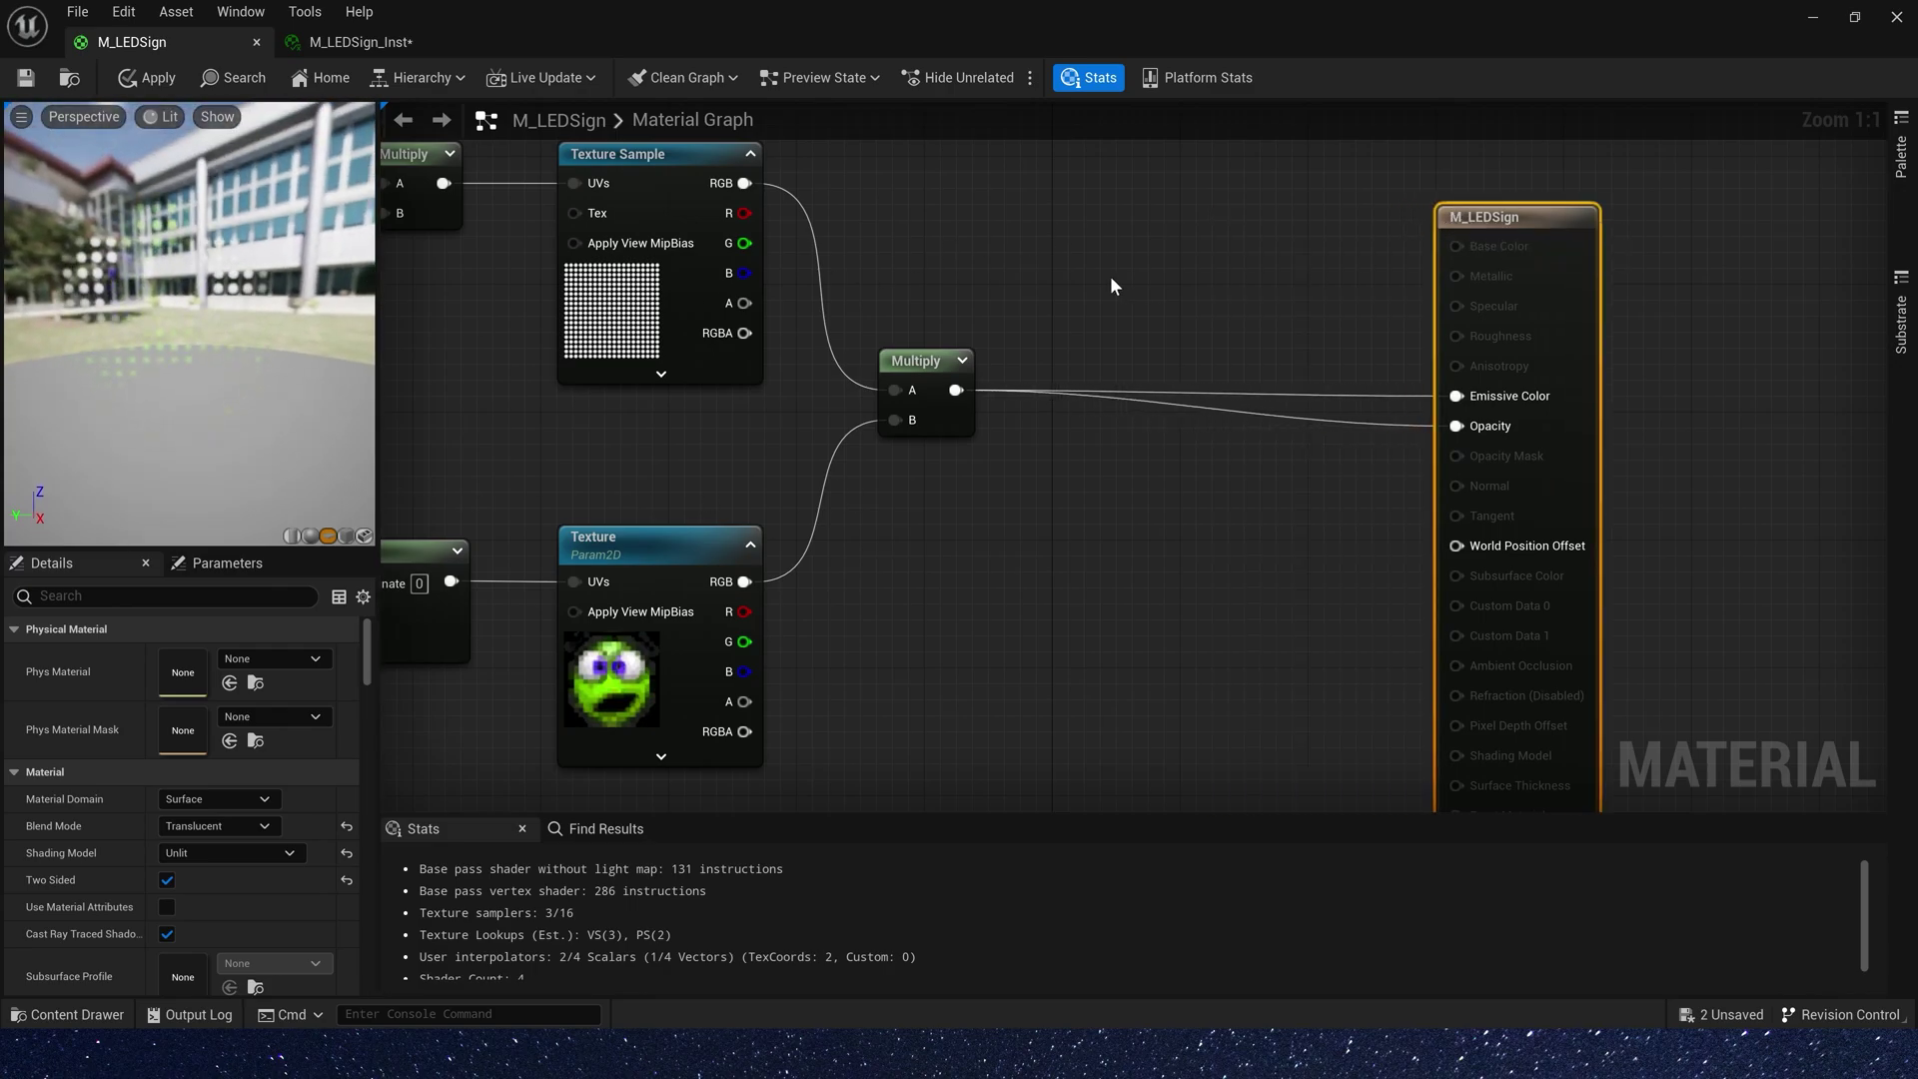
pyautogui.click(1115, 258)
pyautogui.moveTo(956, 390); pyautogui.dragTo(1202, 326)
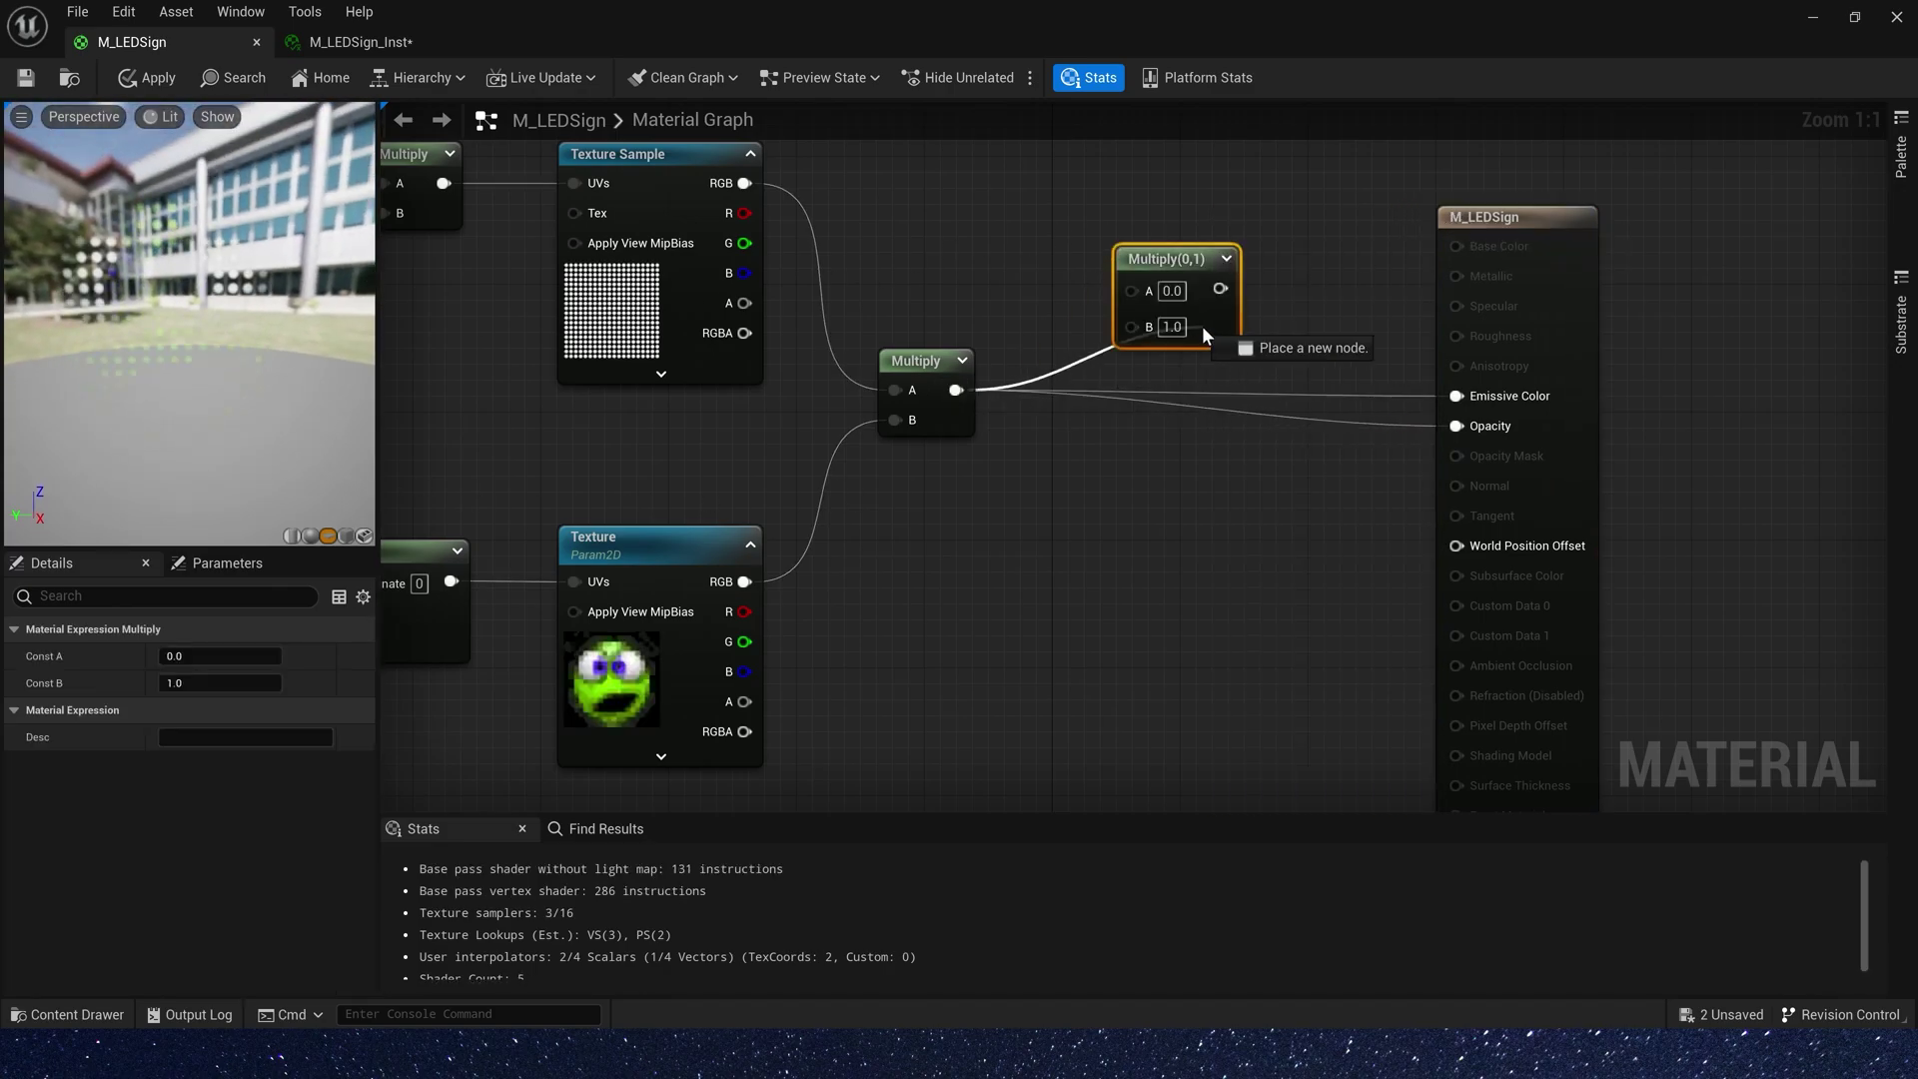
pyautogui.moveTo(1379, 350); pyautogui.dragTo(1457, 396)
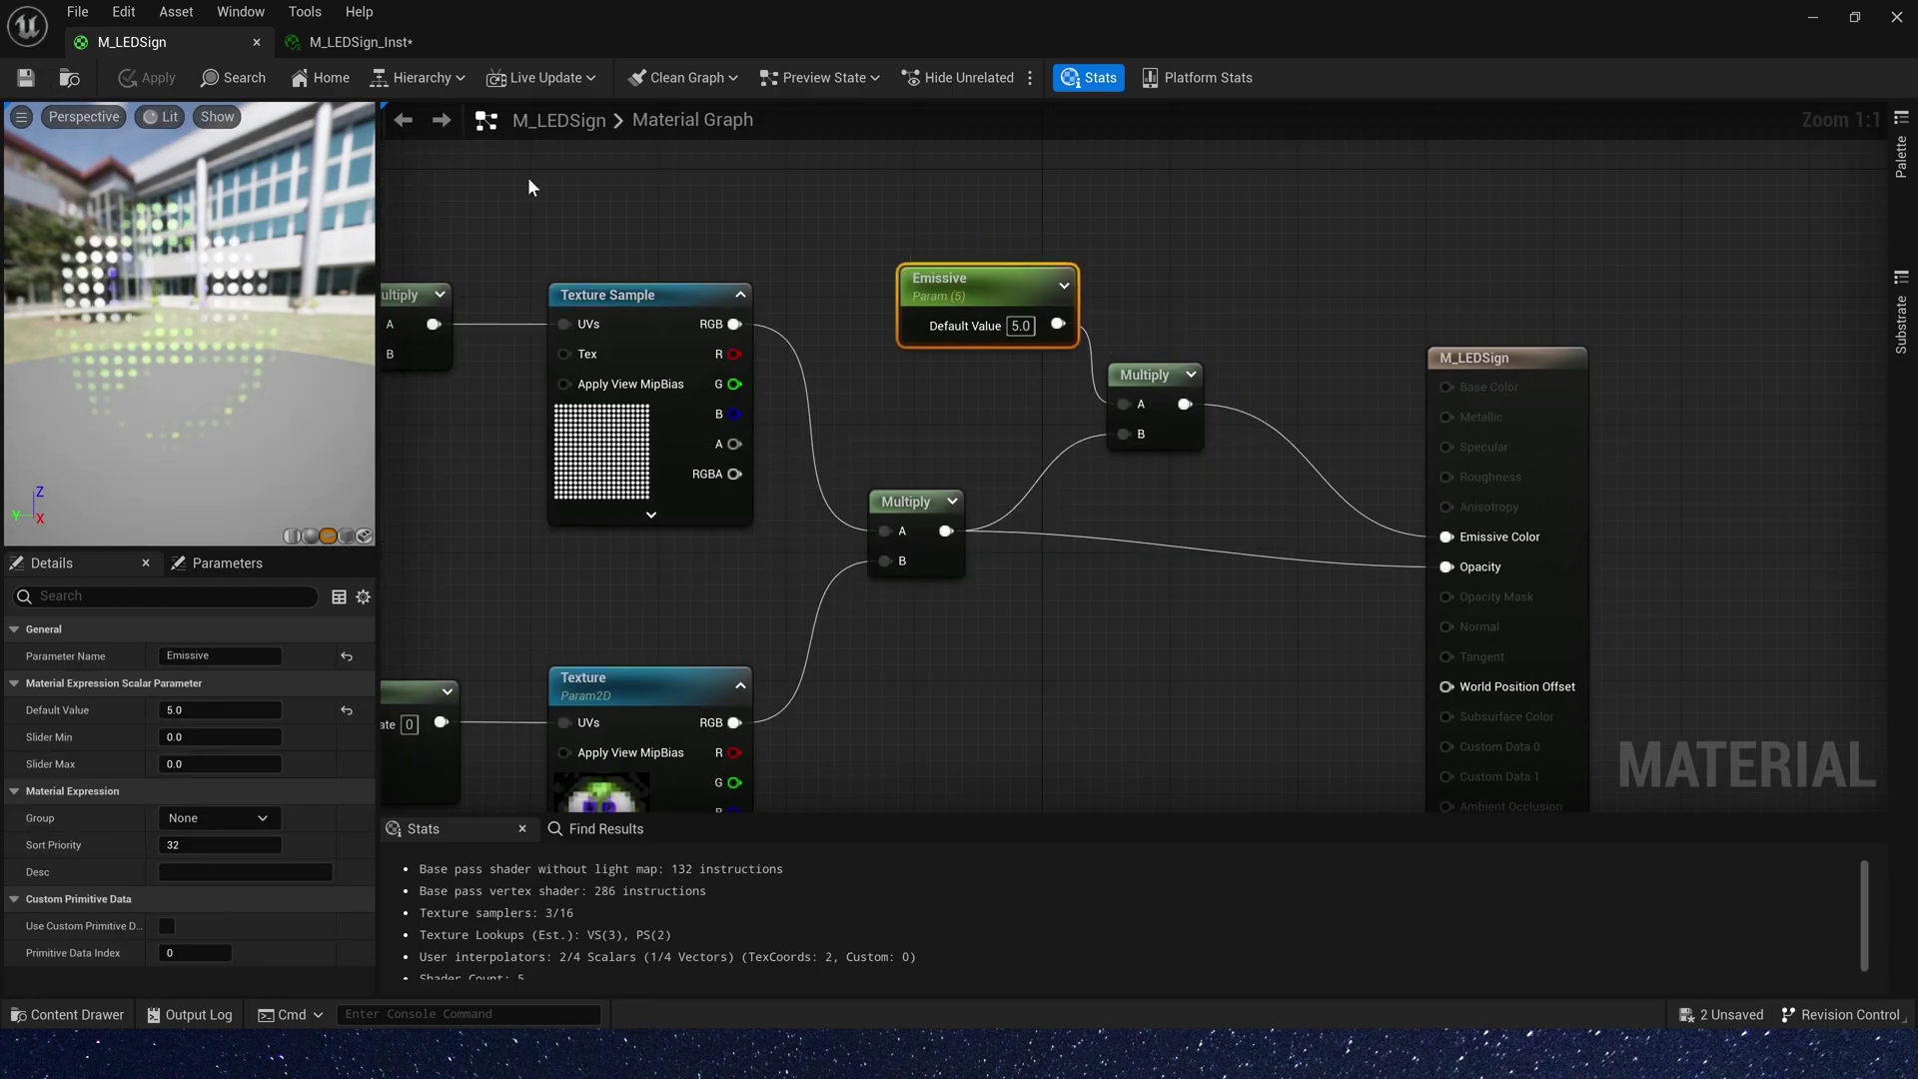
# Enable the Emissive, SpeedX, SpeedY, TilingU, TilingV and Texture parameter overrides in the M_LEDSign_Inst instance
pyautogui.click(358, 42)
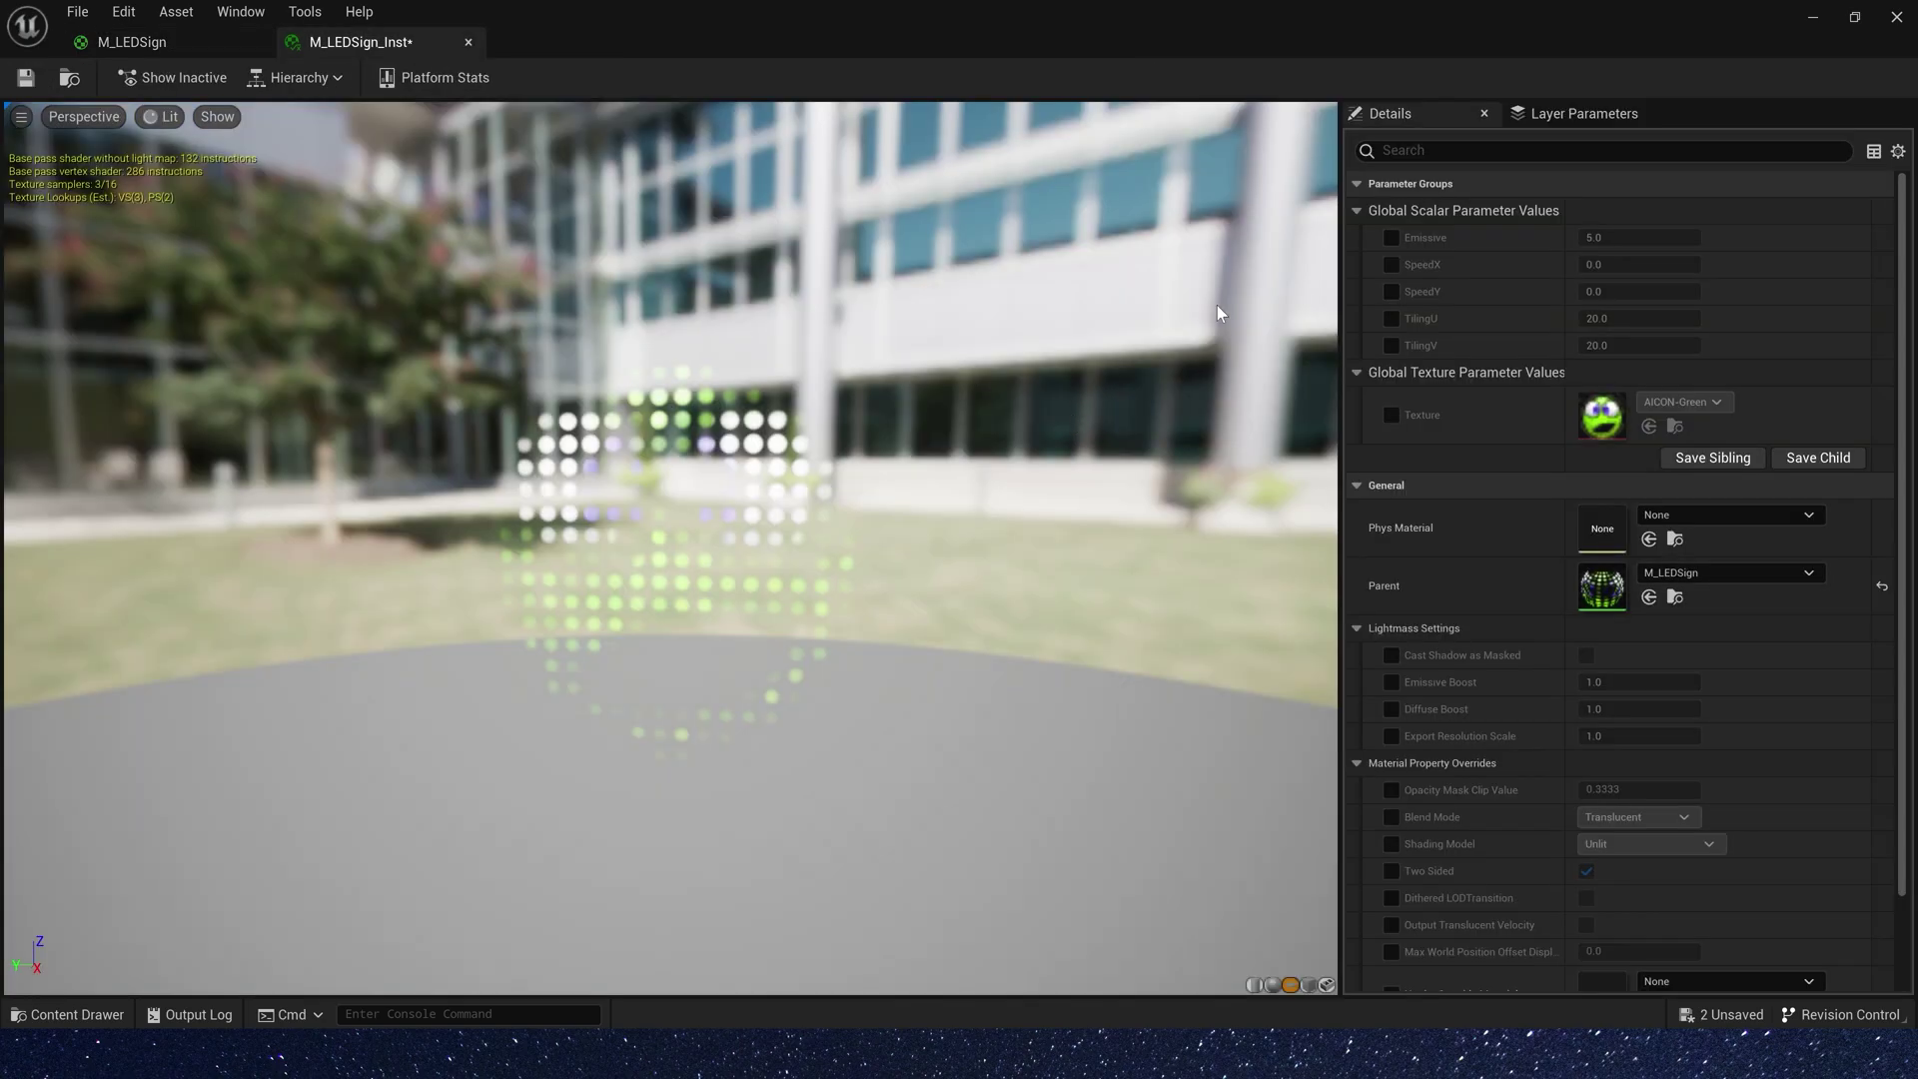
pyautogui.click(1392, 238)
pyautogui.click(1392, 265)
pyautogui.click(1392, 292)
pyautogui.click(1392, 319)
pyautogui.click(1392, 346)
pyautogui.click(1391, 415)
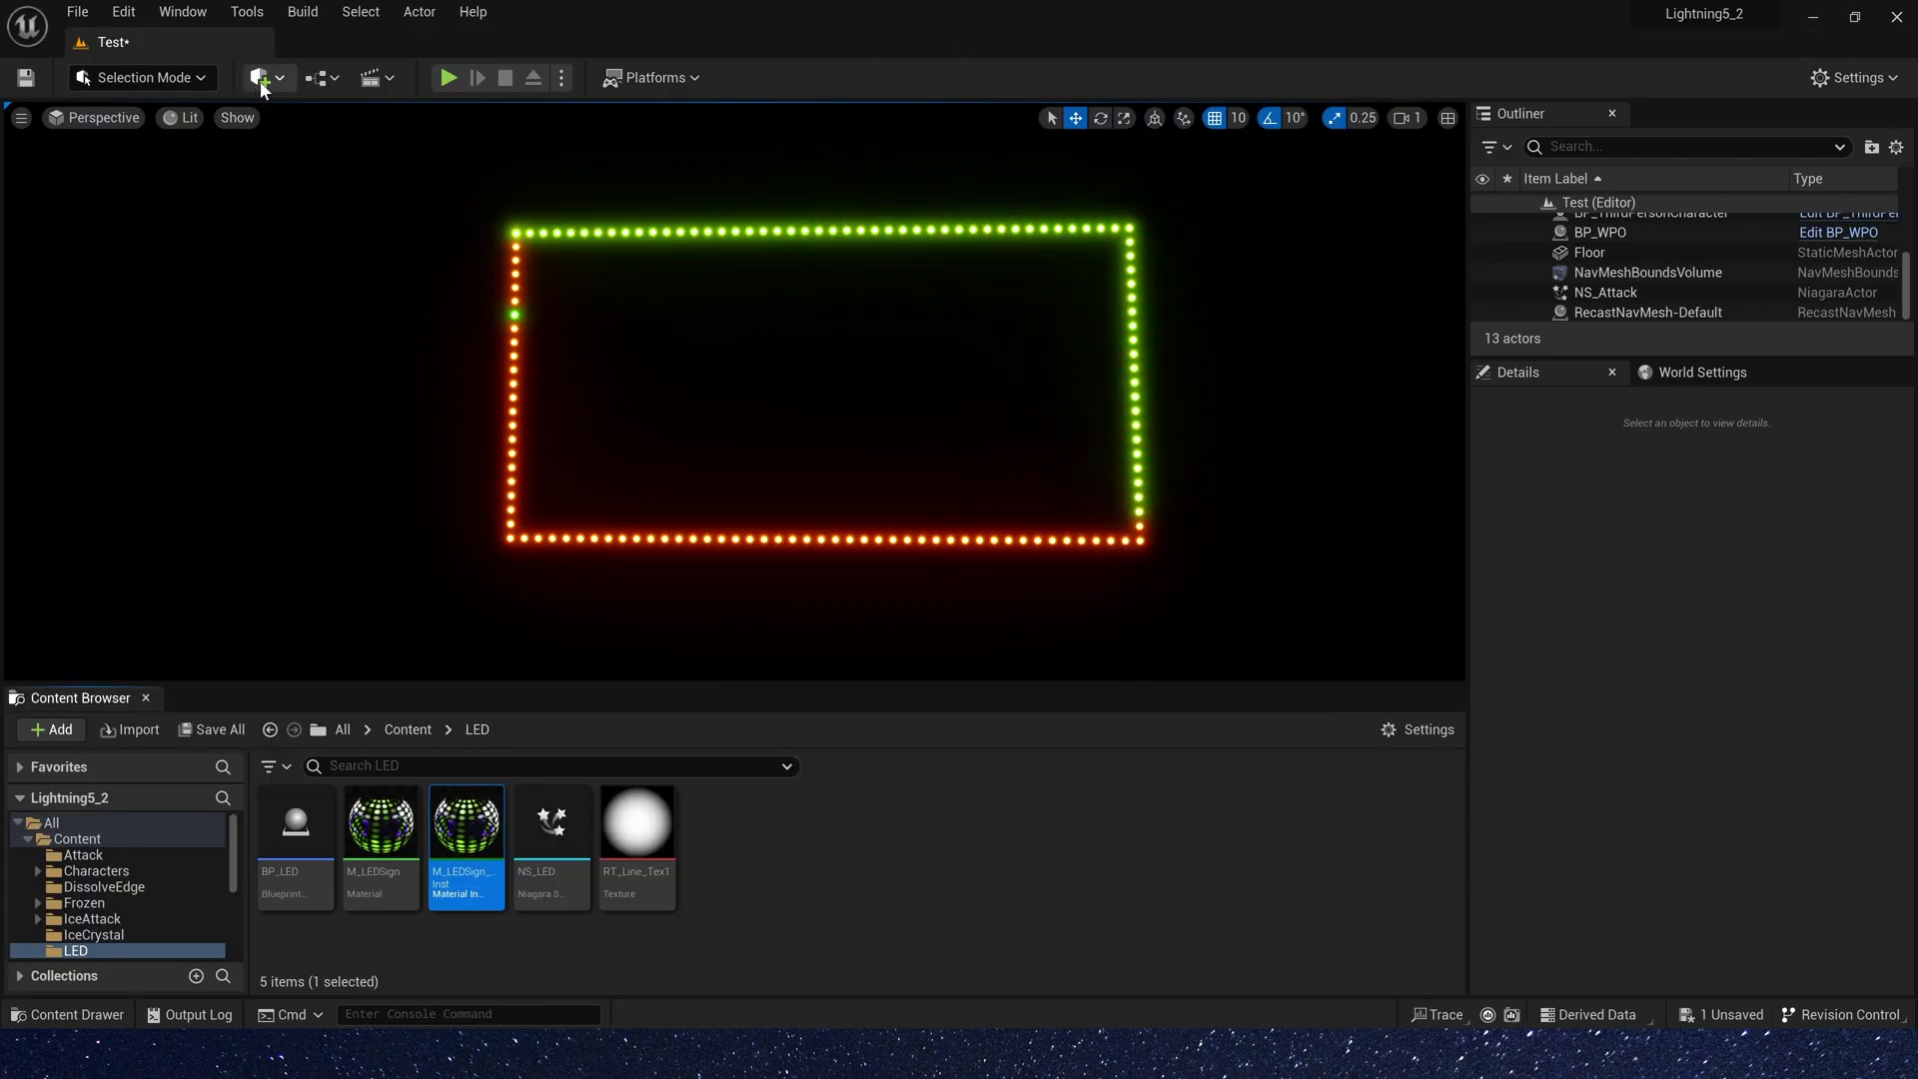
# Place a Plane shape in the level, rotated 90 degrees to stand upright, and assign M_LEDSign_Inst as its material
pyautogui.click(260, 80)
pyautogui.moveTo(351, 316)
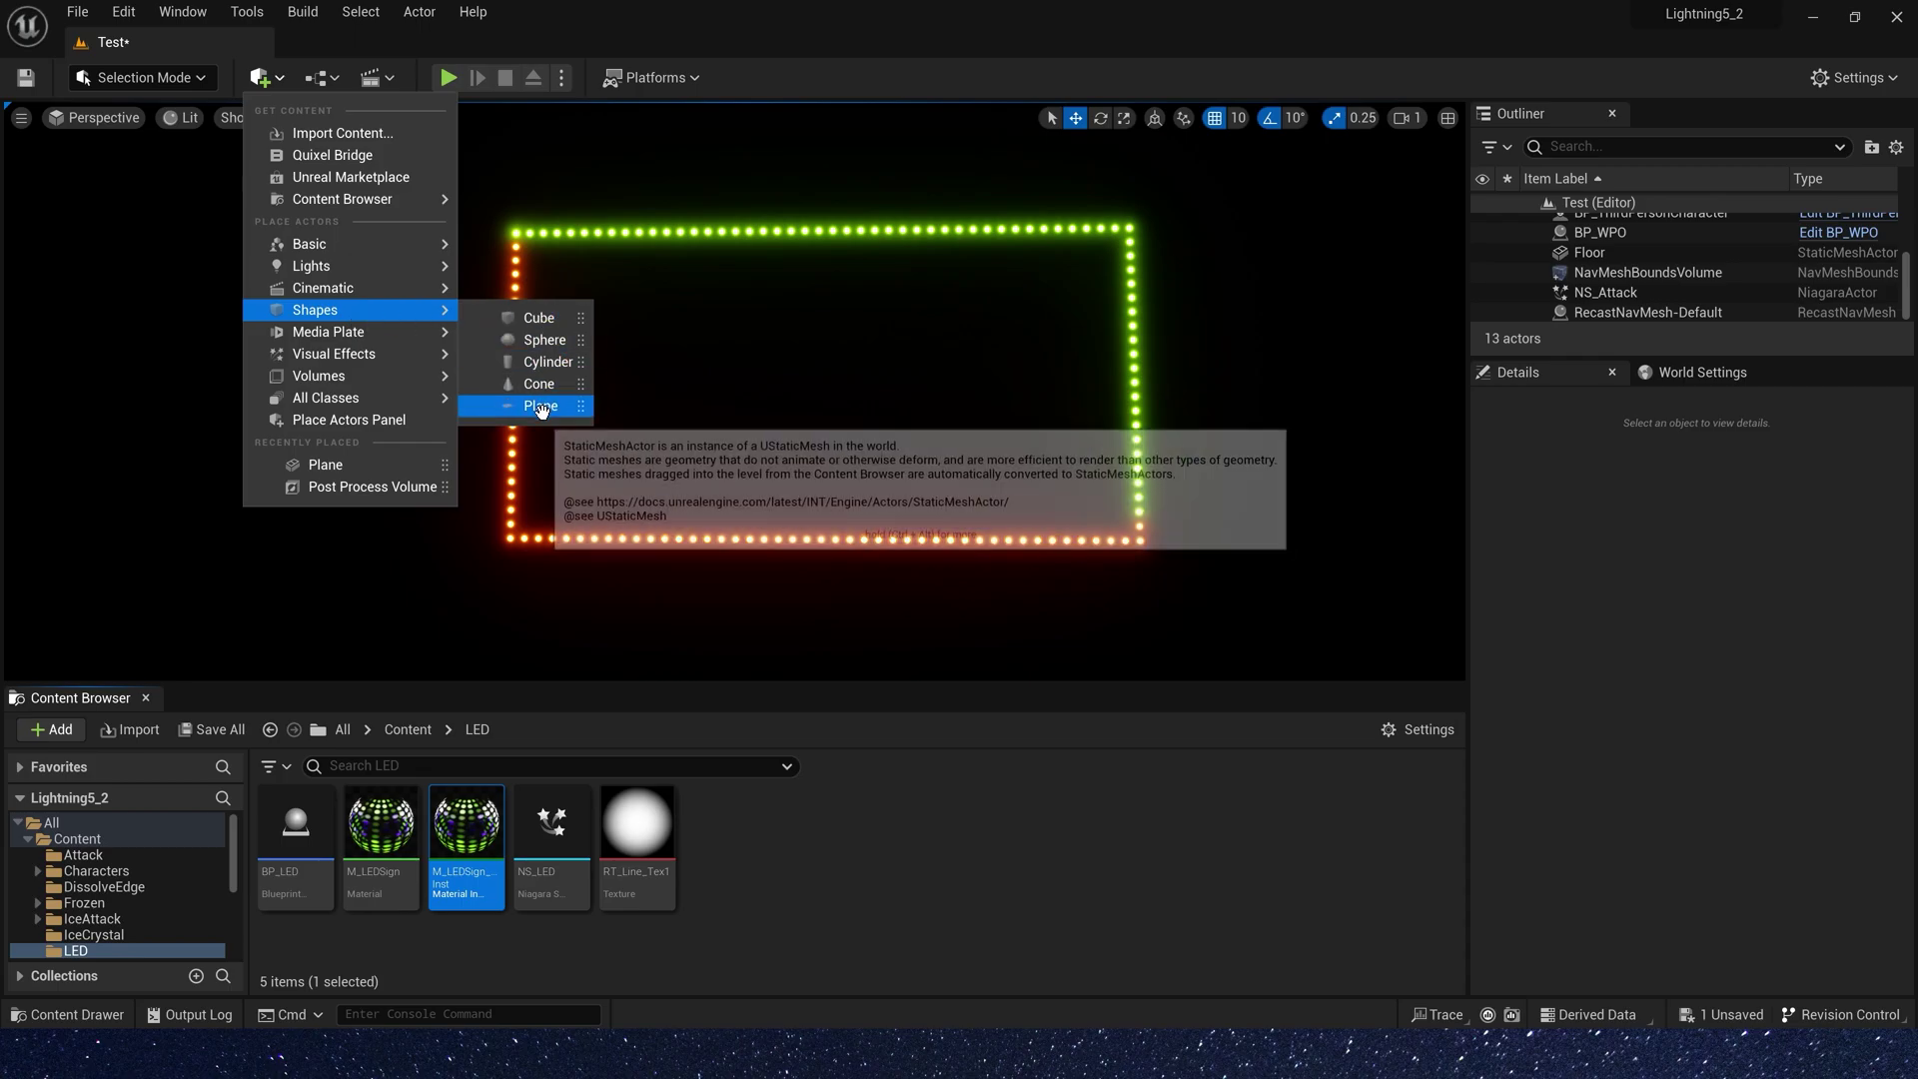
pyautogui.moveTo(542, 411); pyautogui.dragTo(777, 498)
pyautogui.press('e')
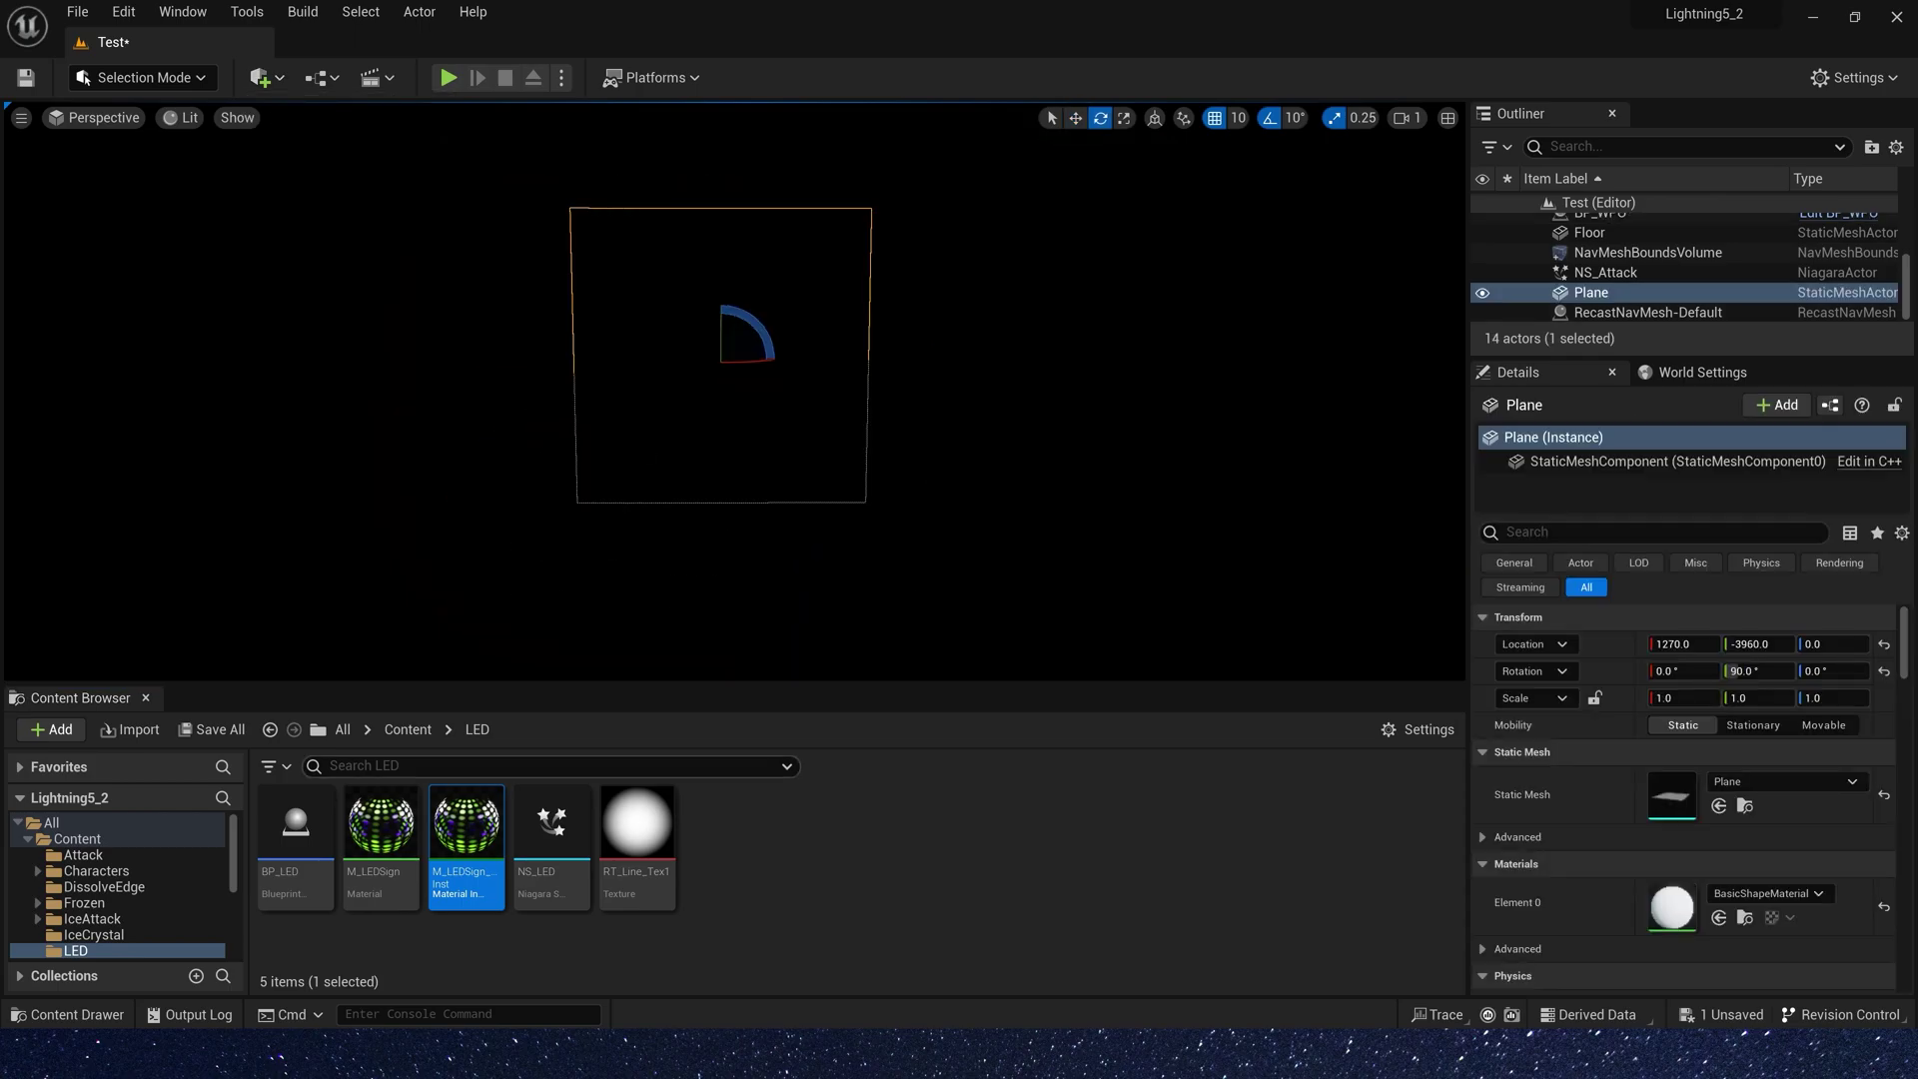
pyautogui.moveTo(467, 845); pyautogui.dragTo(1671, 910)
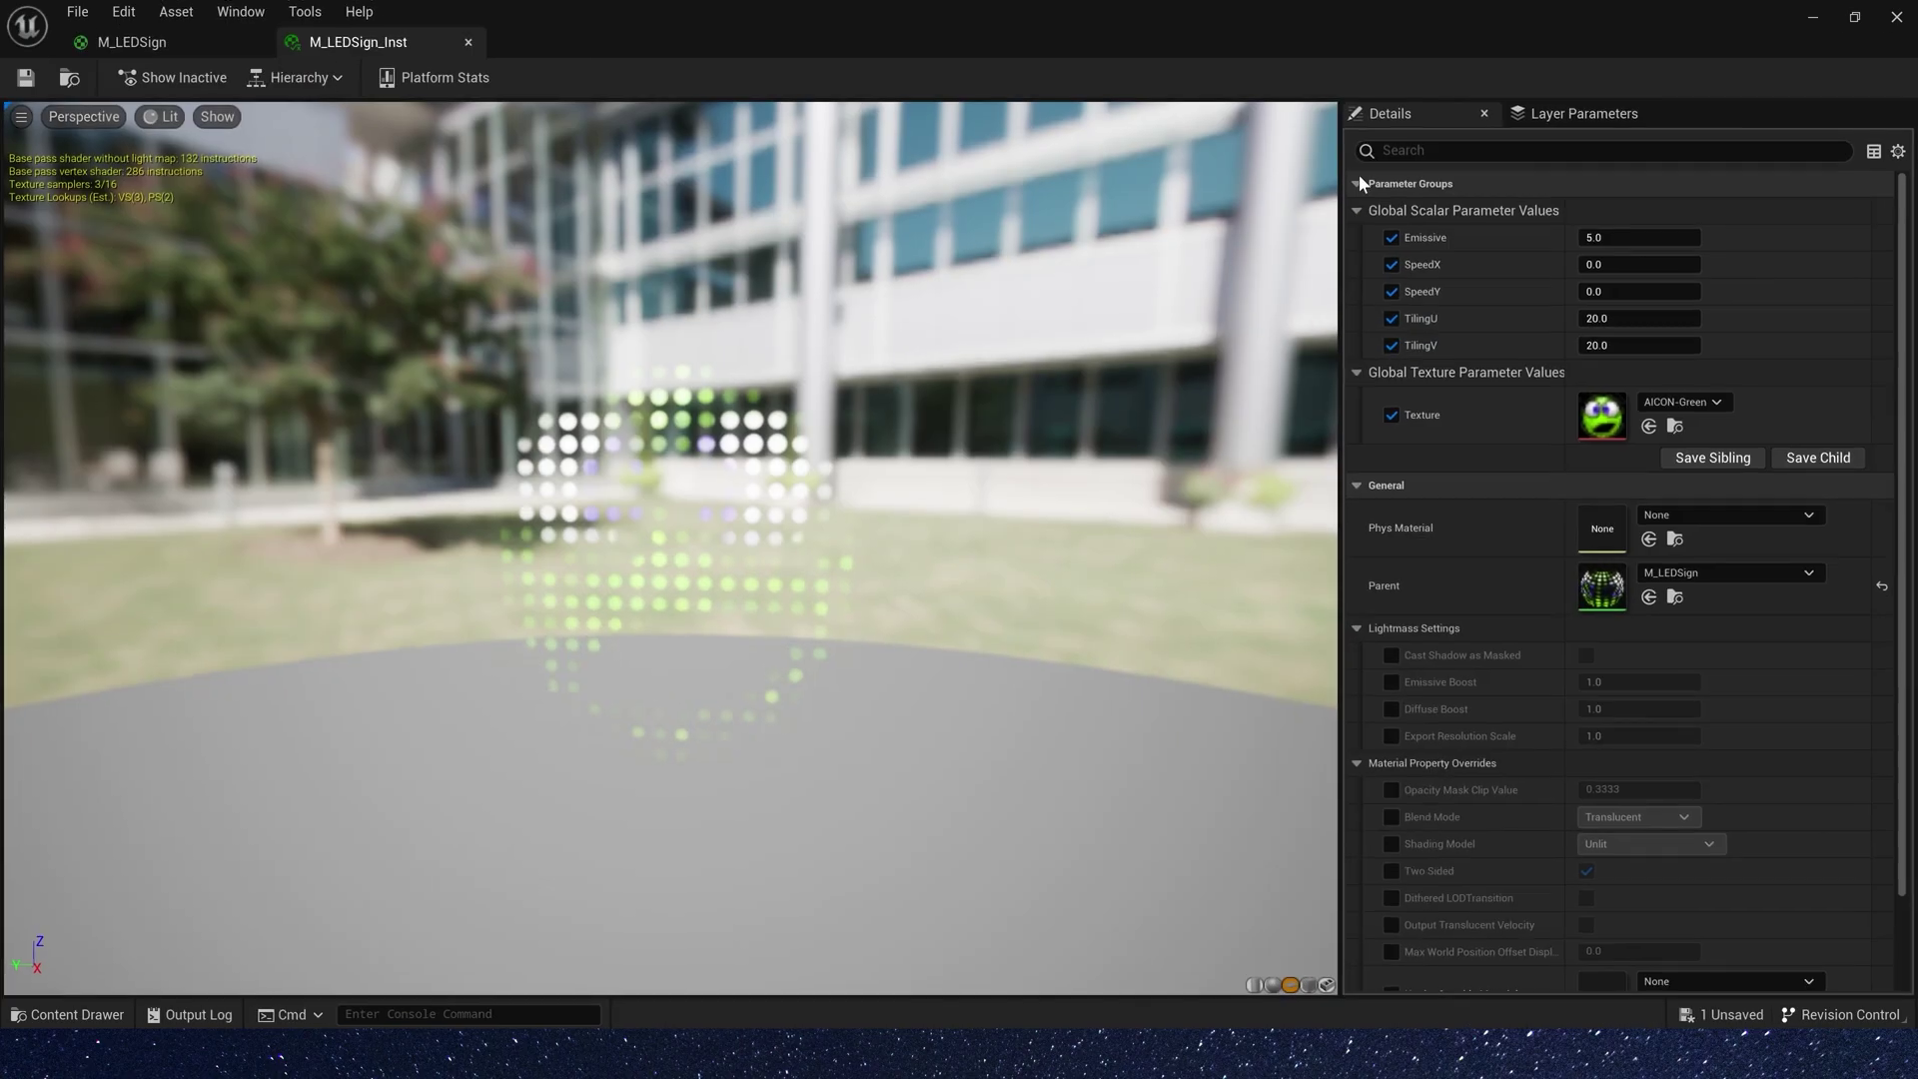
# Shrink the instance editor to reveal the level view, set SpeedX to 0.1, and inspect the scrolling on the plane
pyautogui.moveTo(1287, 5); pyautogui.dragTo(1031, 573)
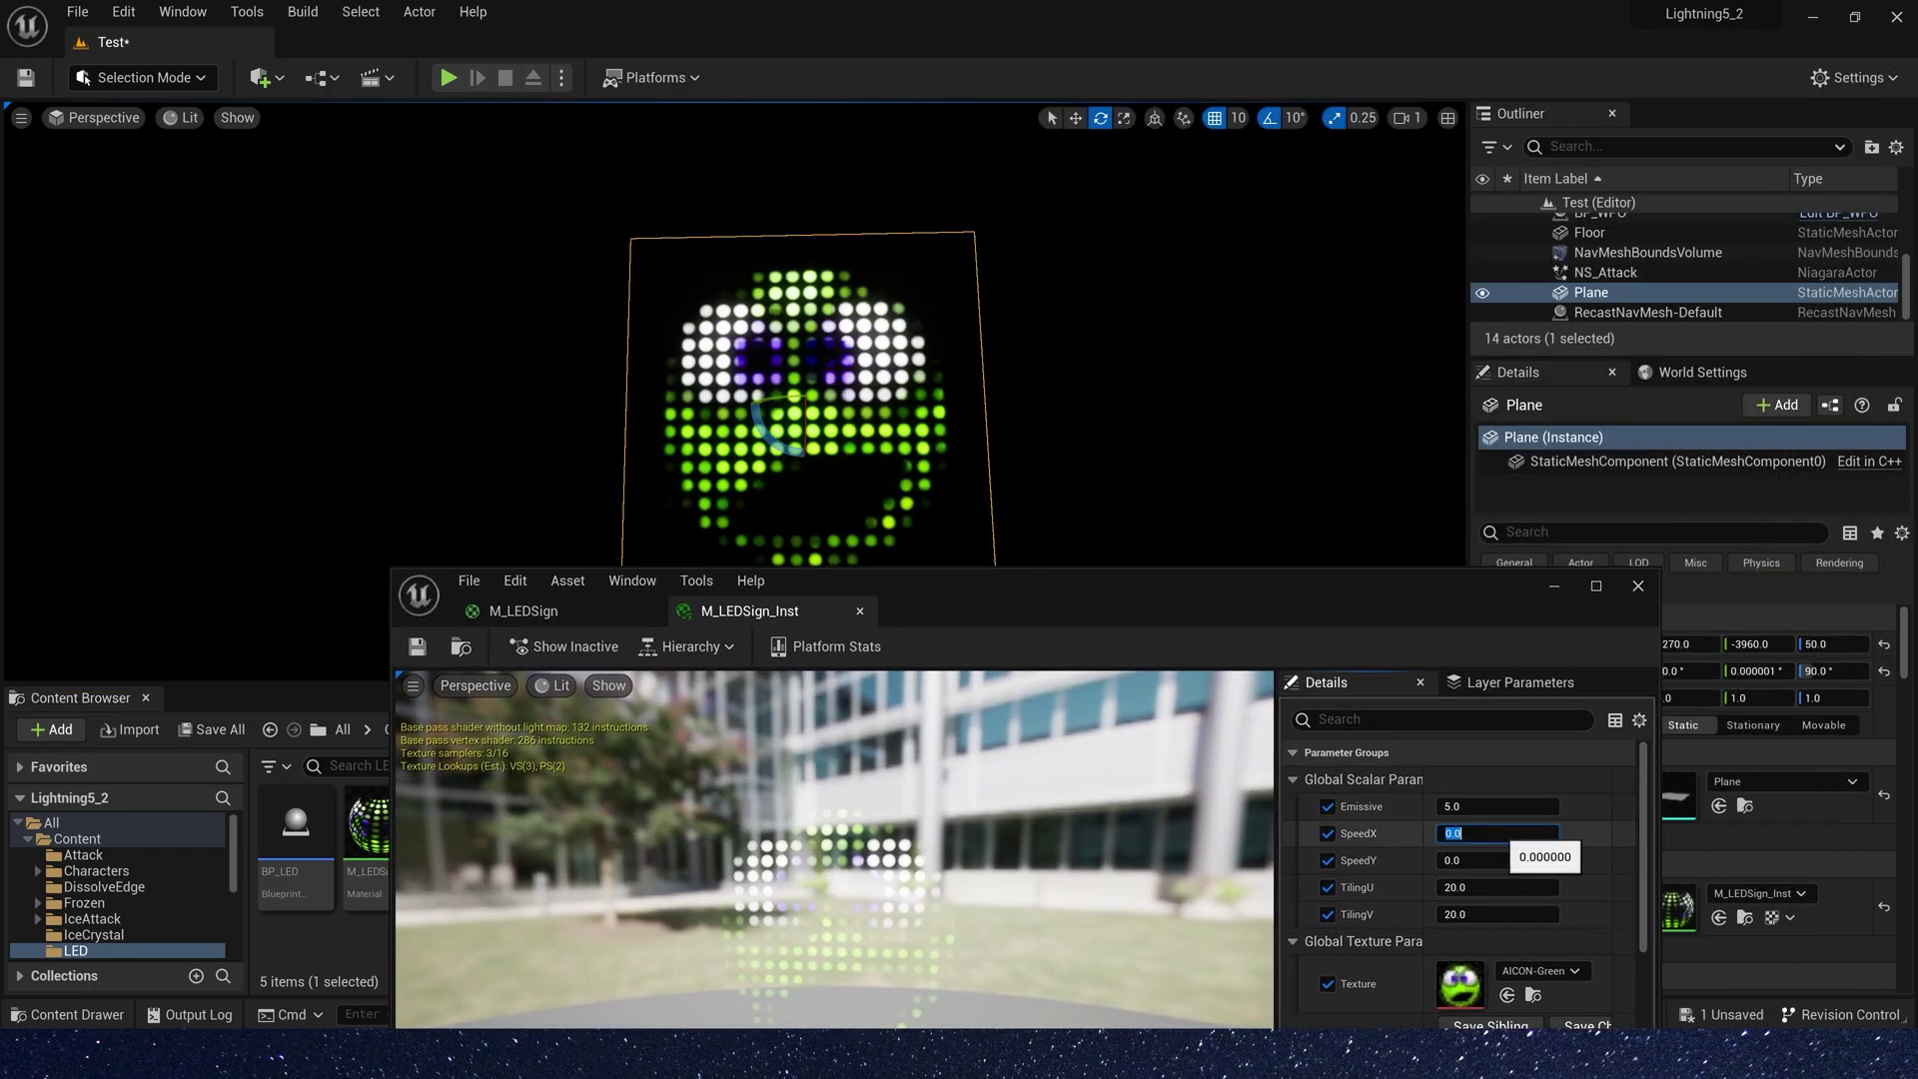
pyautogui.write('.1')
pyautogui.press('Return')
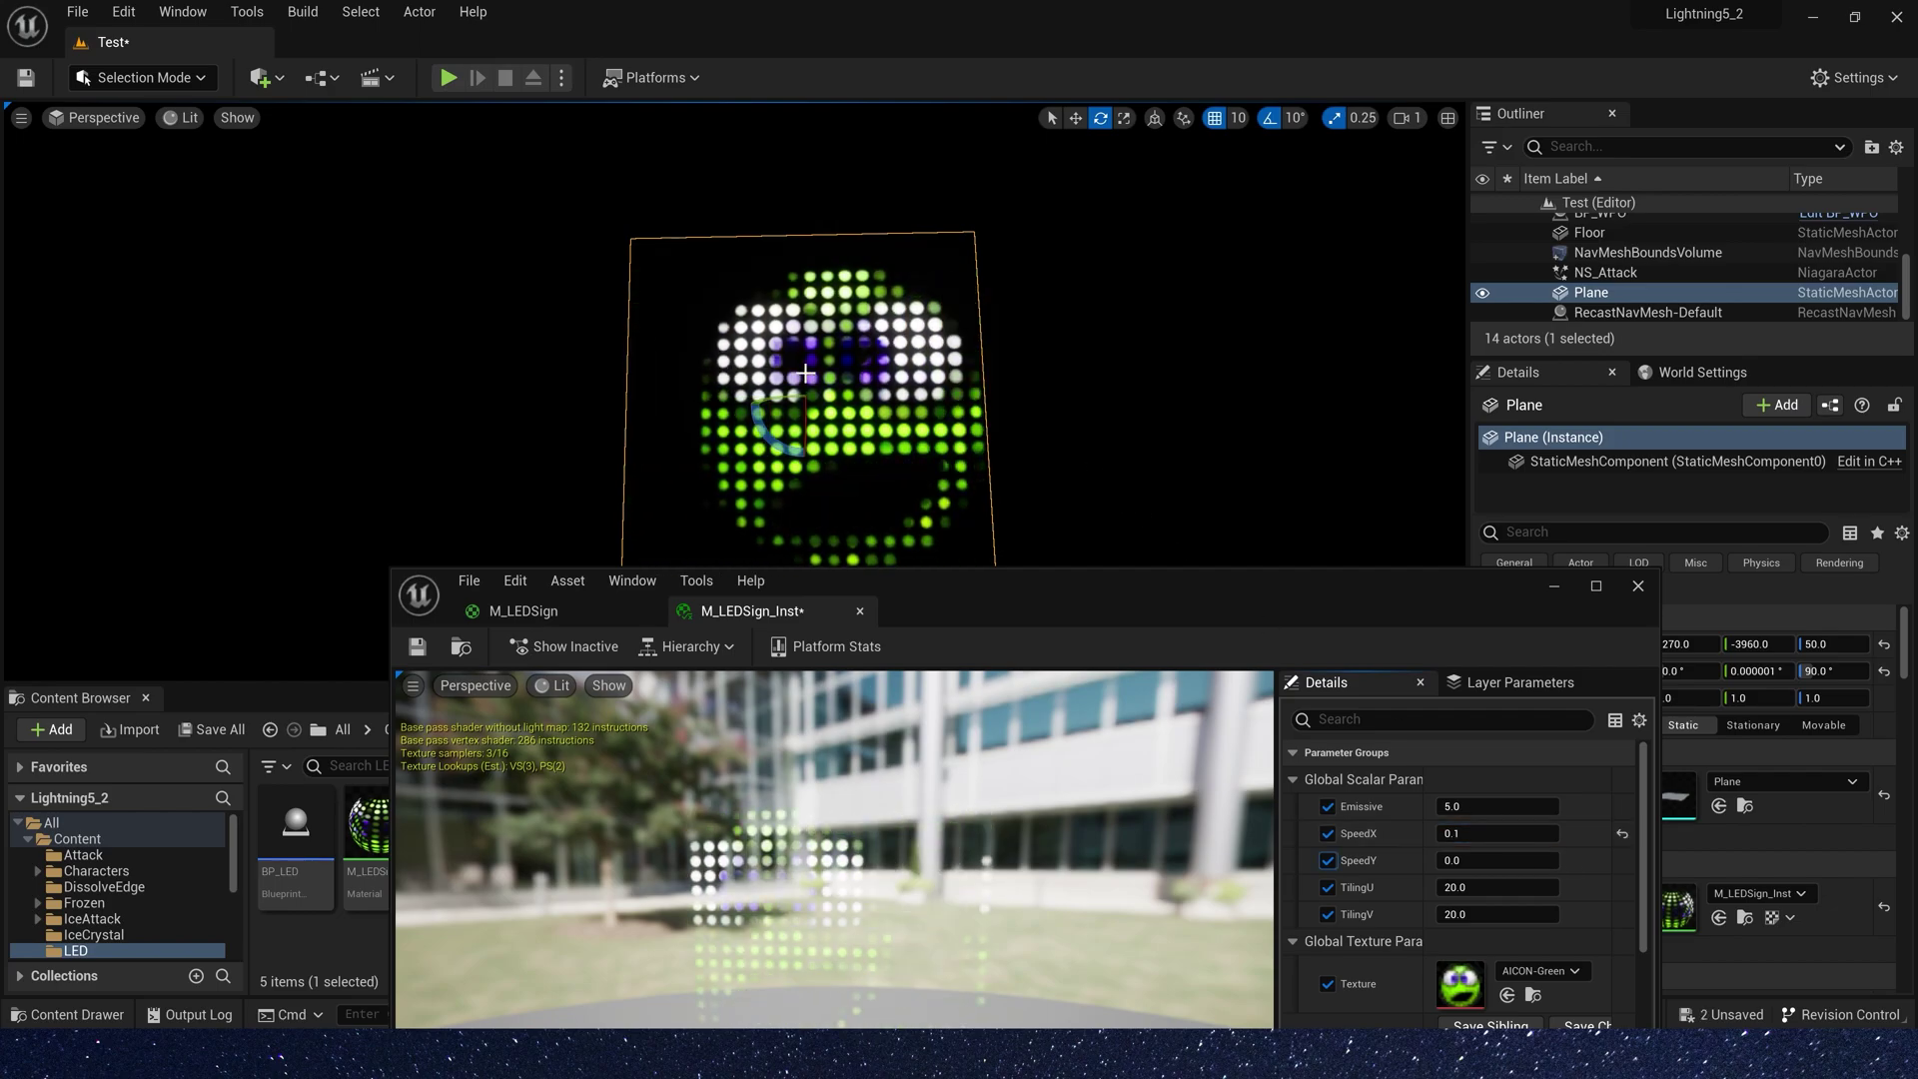
pyautogui.click(1079, 312)
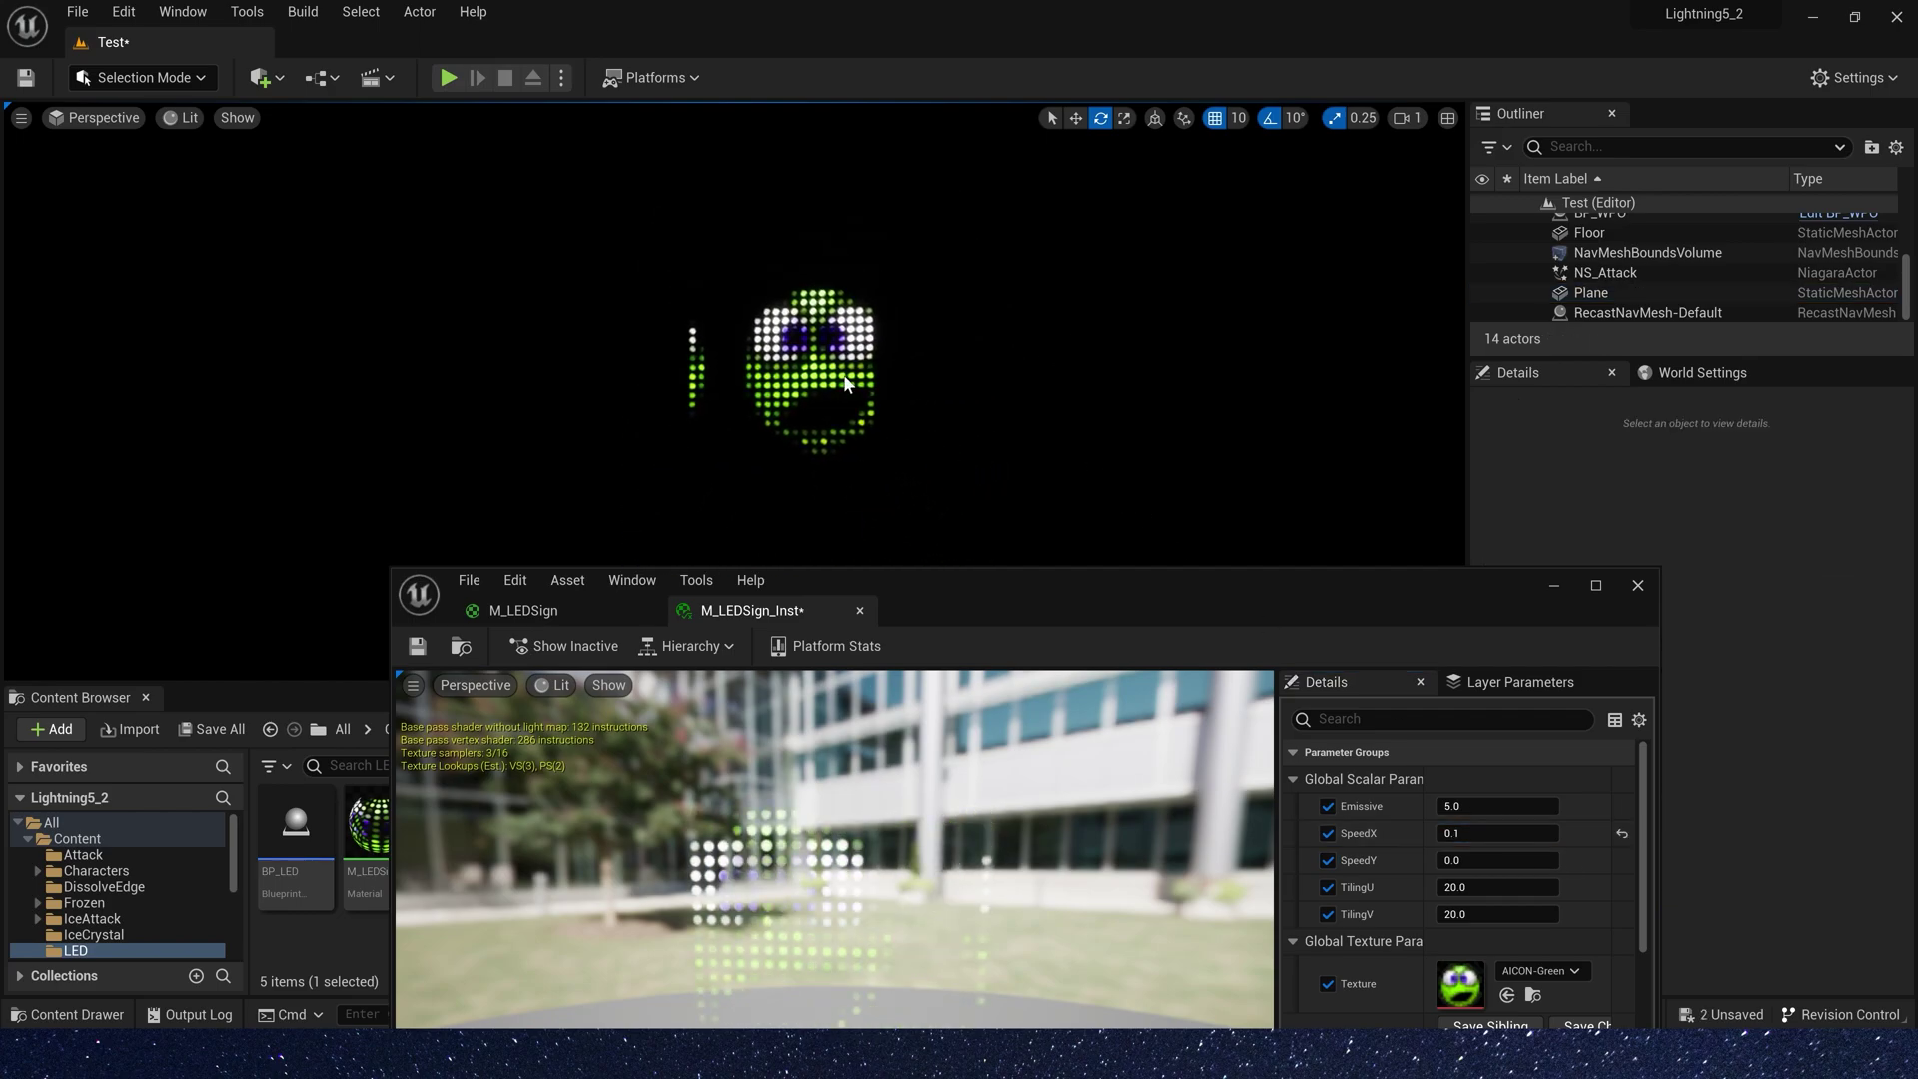
pyautogui.moveTo(859, 420)
pyautogui.mouseDown(button='right')
pyautogui.moveTo(799, 419)
pyautogui.moveTo(849, 419)
pyautogui.mouseUp(button='right')
pyautogui.click(829, 420)
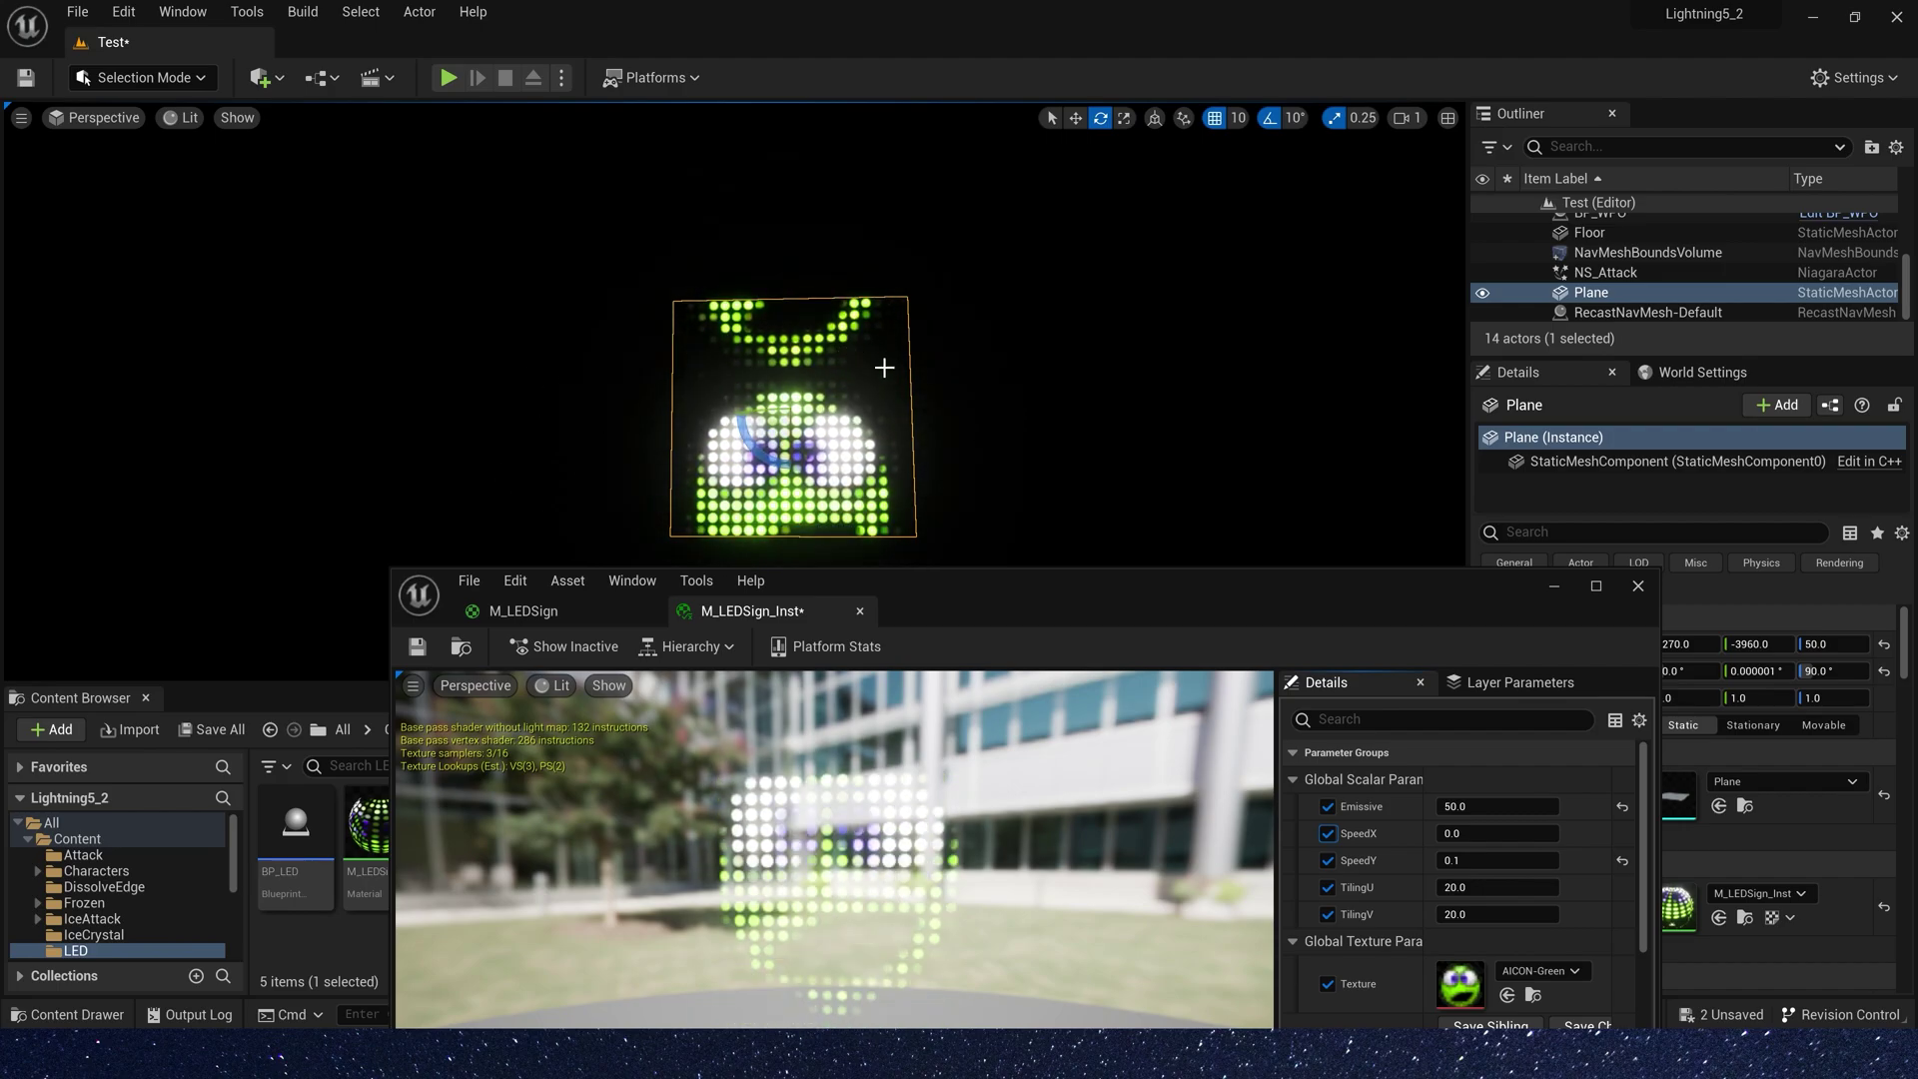
# Set both TilingU and TilingV of the material instance to 40
pyautogui.click(1491, 888)
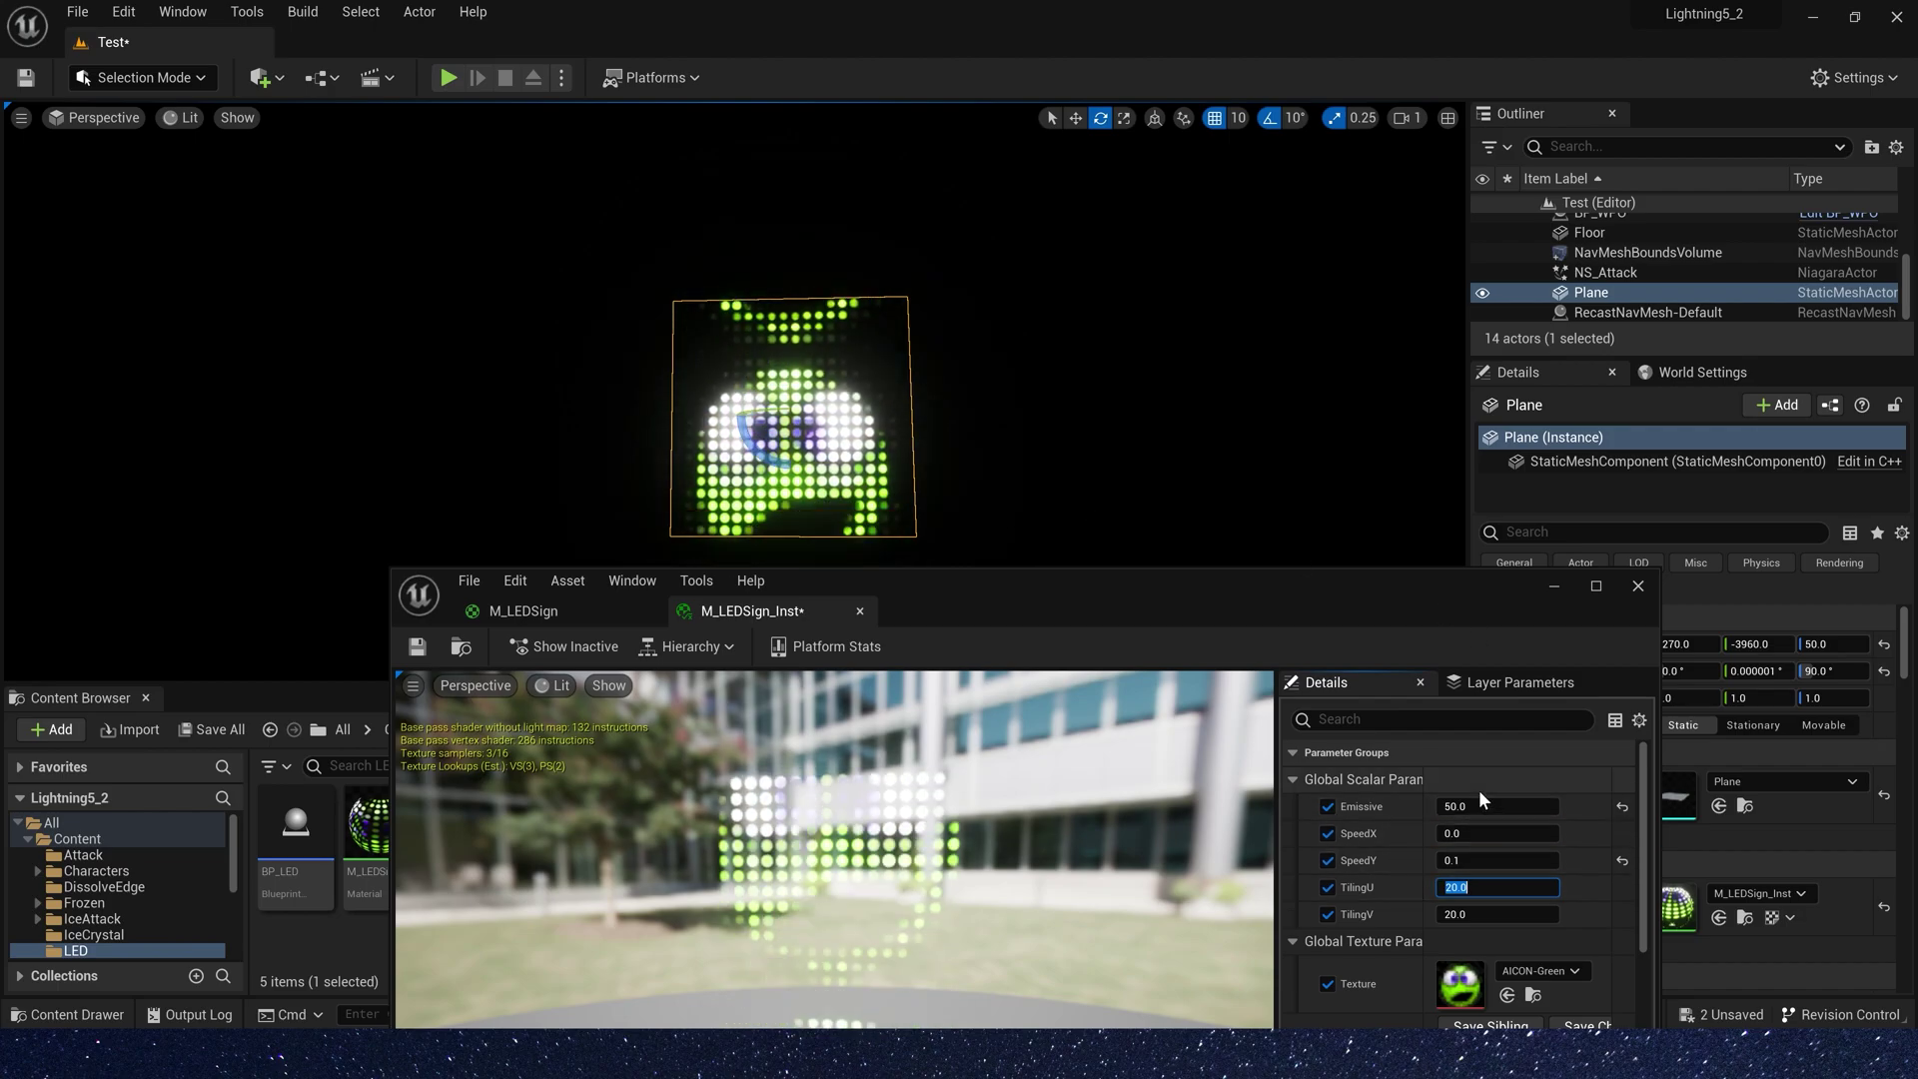
pyautogui.write('40')
pyautogui.press('Tab')
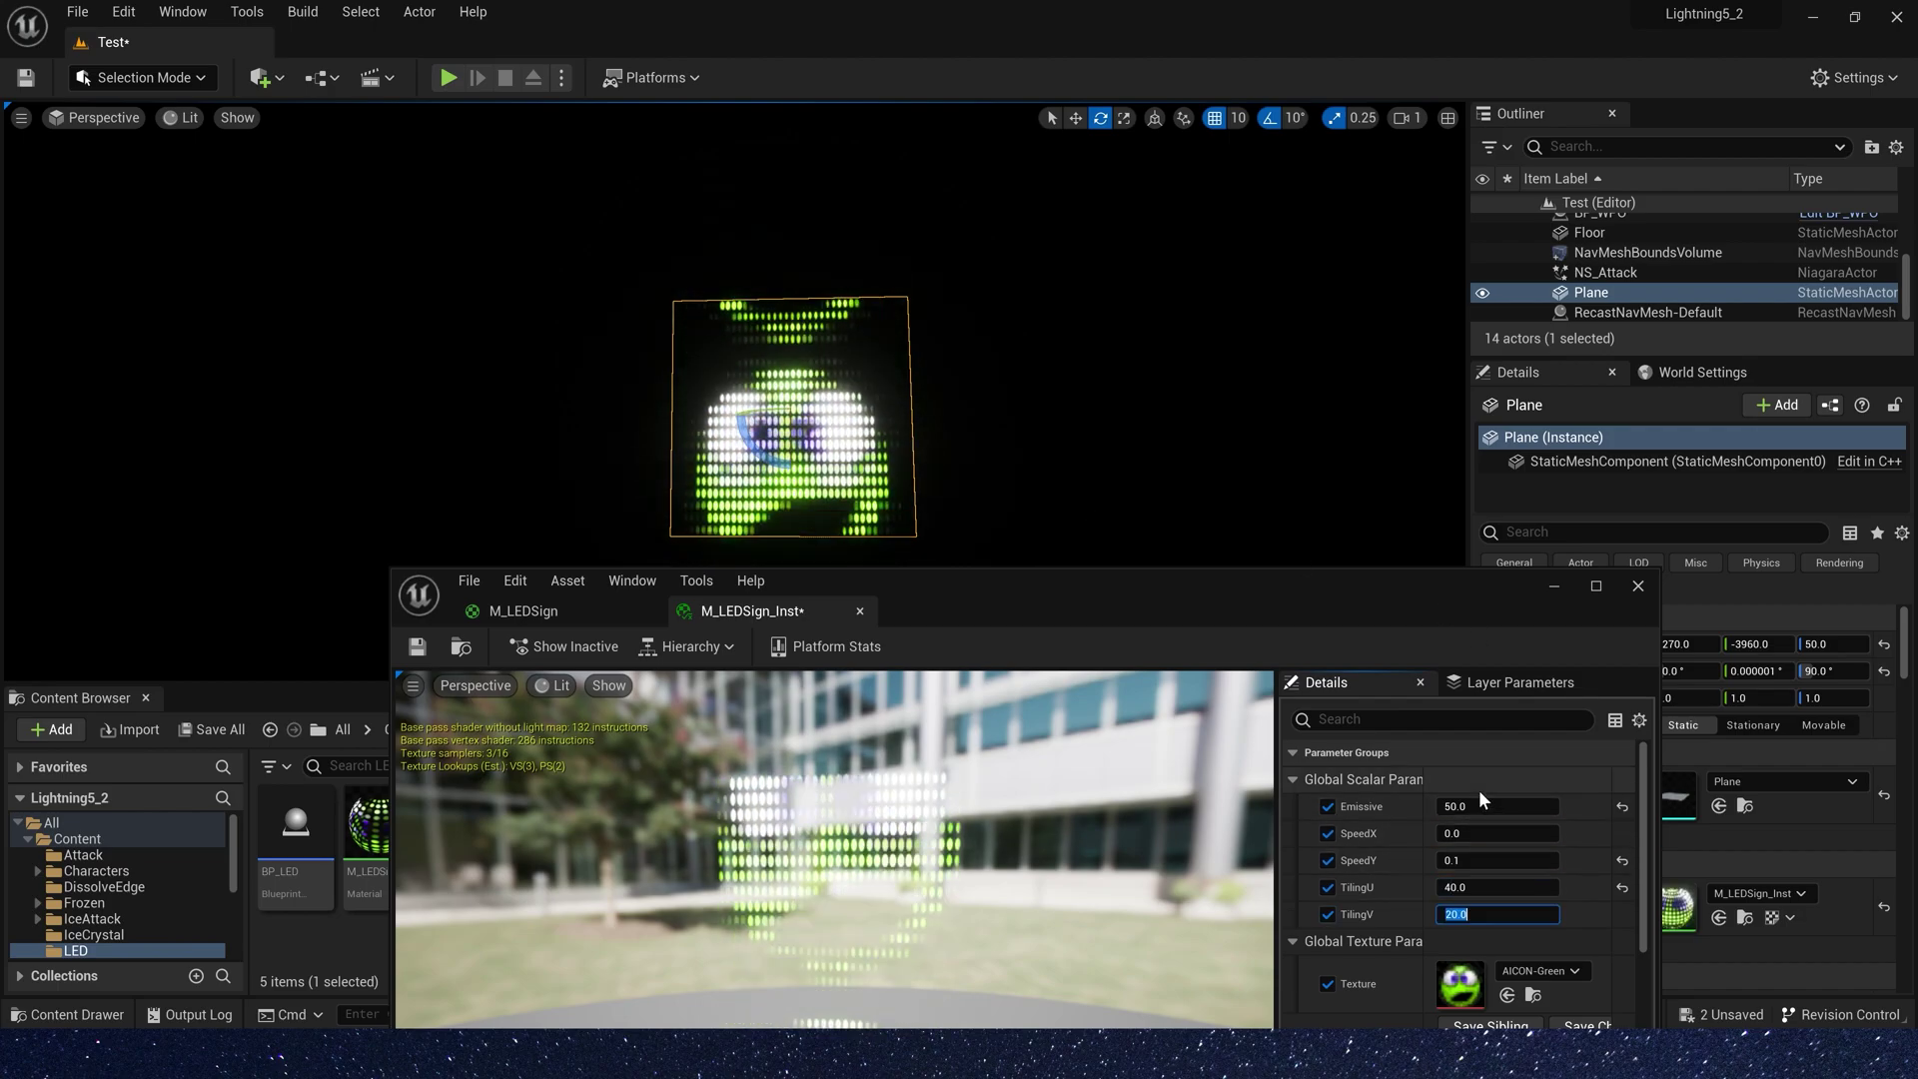
pyautogui.write('40')
pyautogui.press('Return')
# Replace the material instance's Texture with the AICON-Red face image
pyautogui.scroll(-2, 1484, 829)
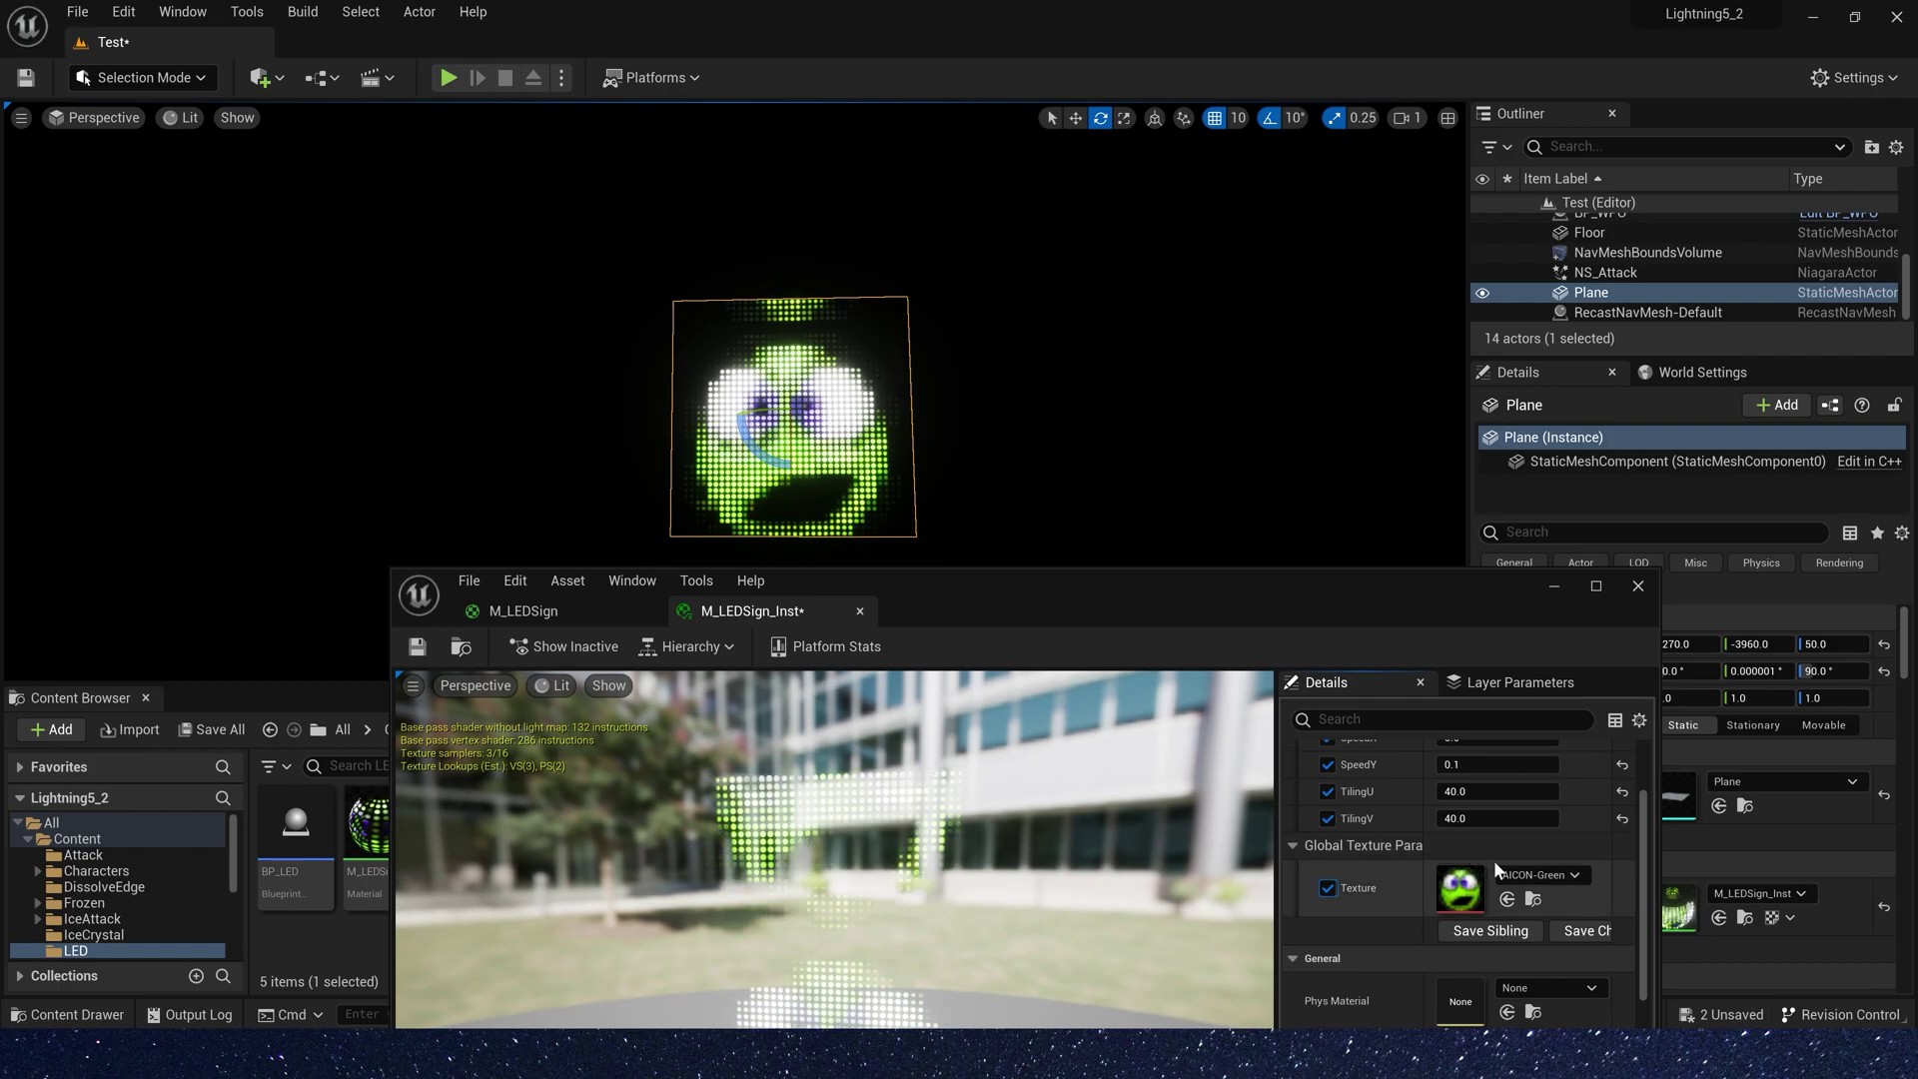
pyautogui.click(1525, 865)
pyautogui.scroll(-2, 1593, 699)
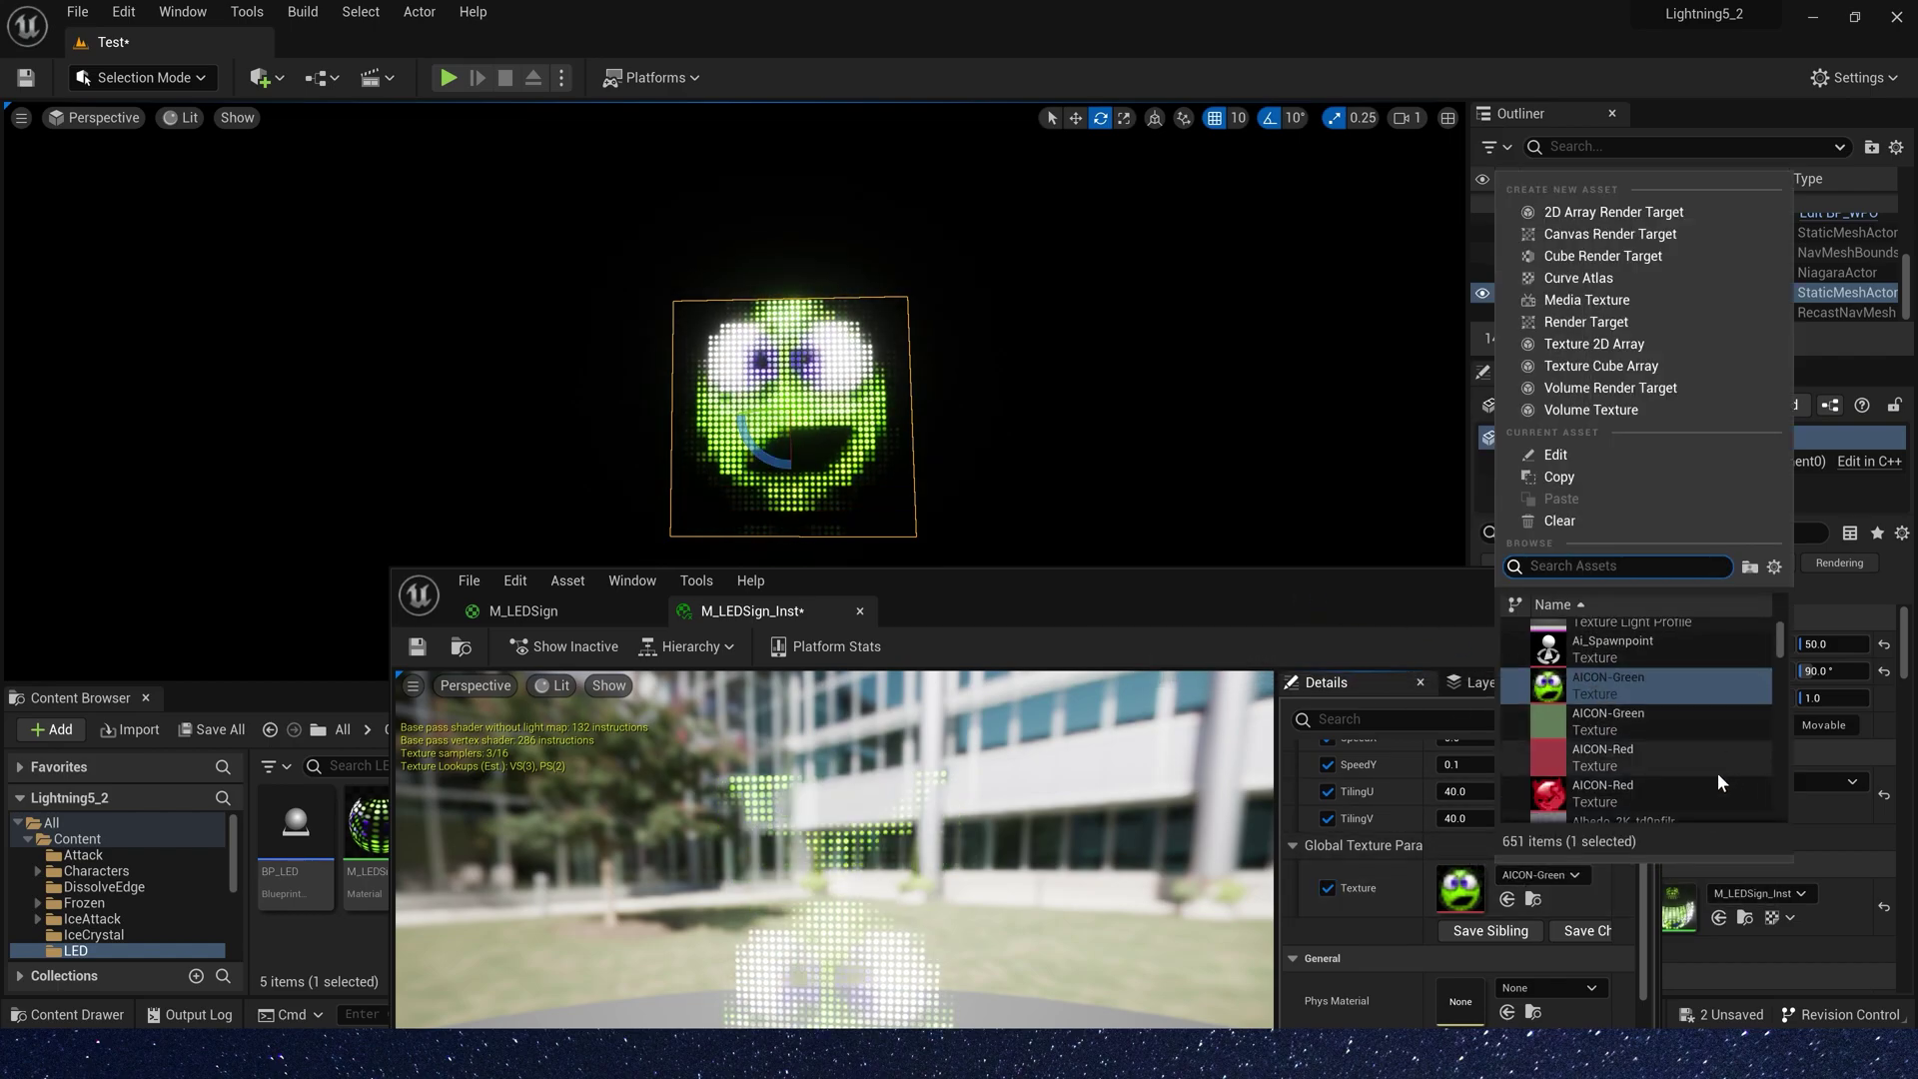
pyautogui.click(1627, 791)
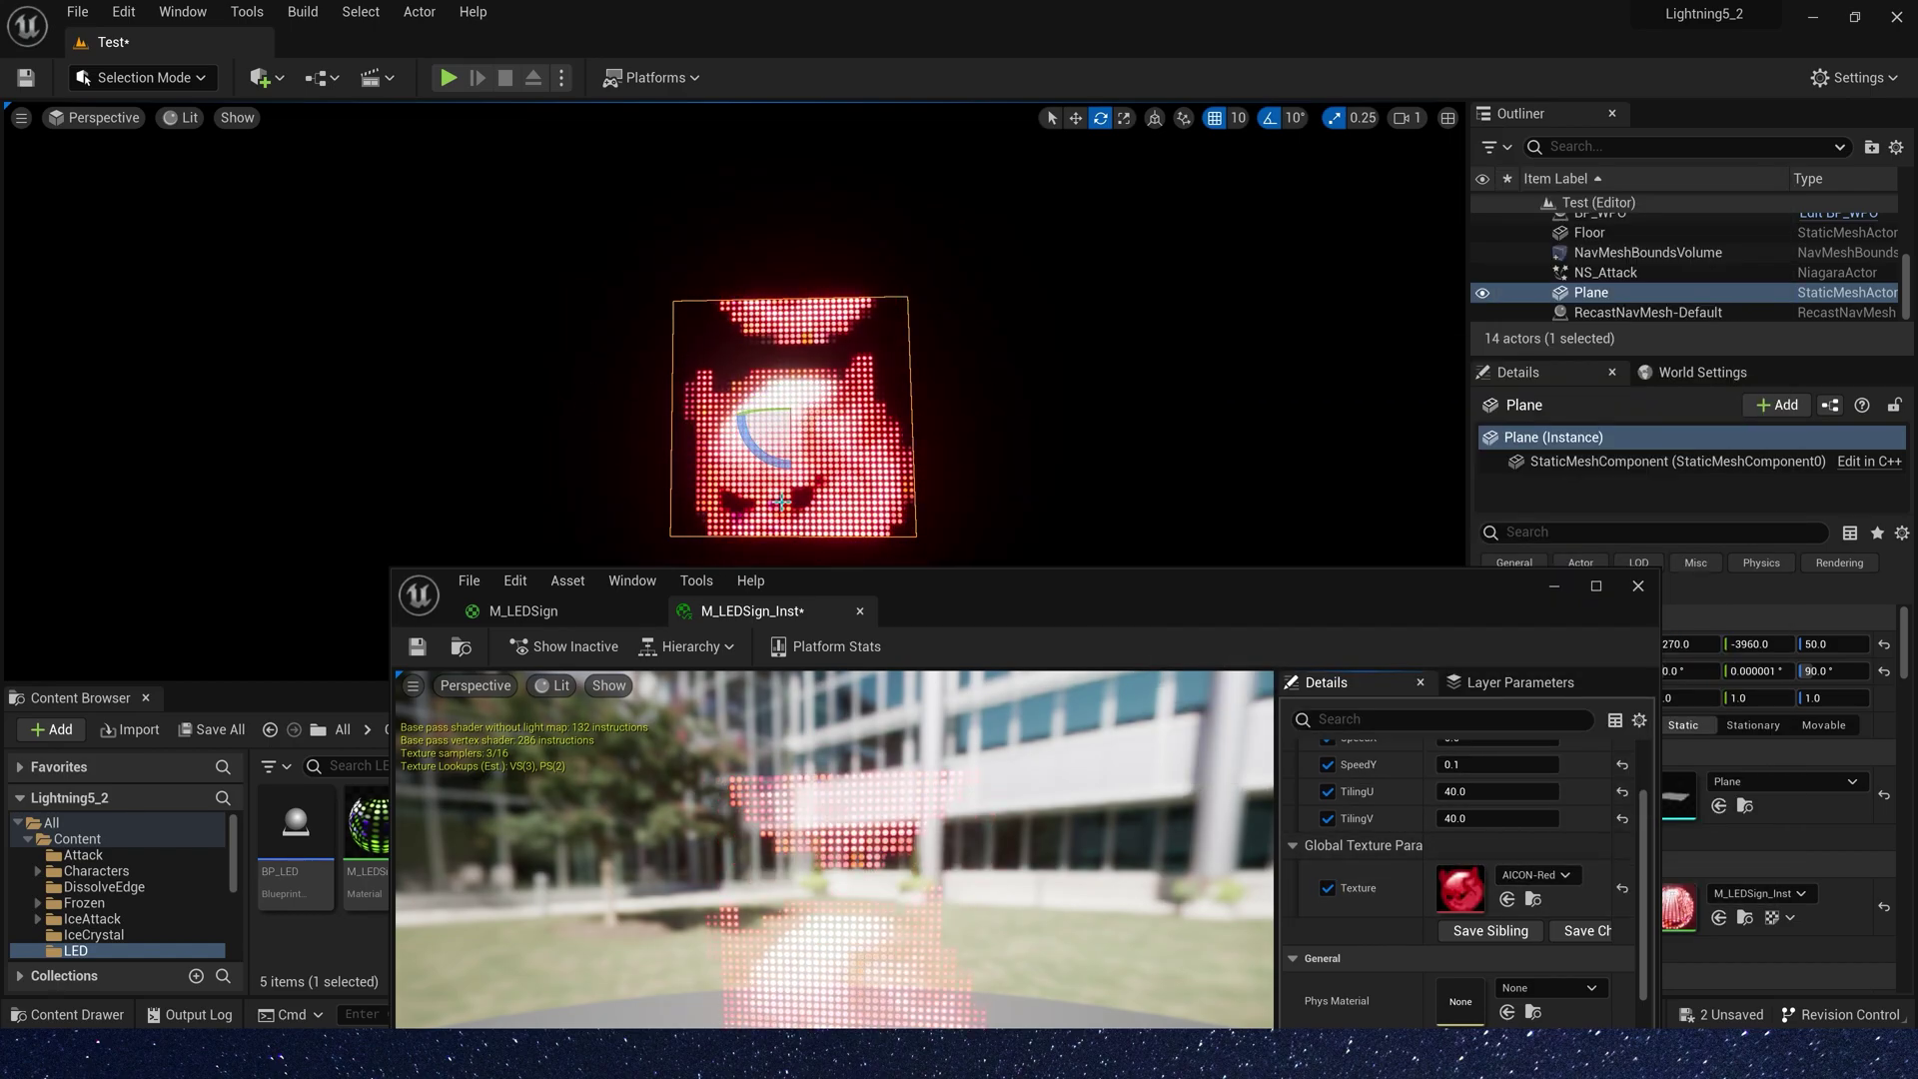